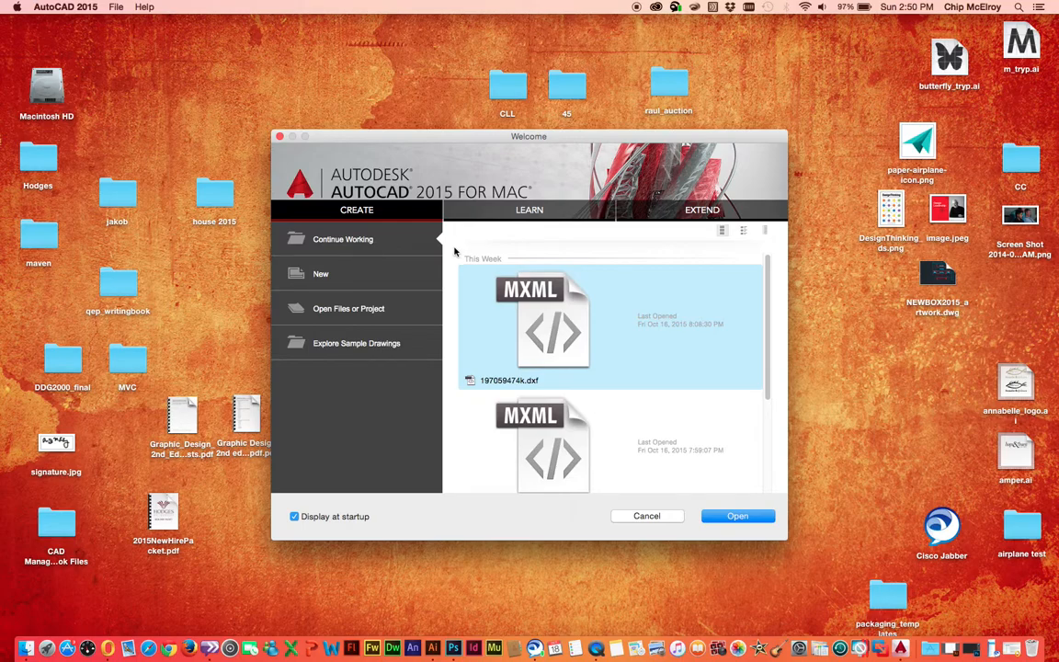
Open NEWBOX2015_artwork.dwg from the Desktop using the Drawing (*.dwg) format, accept the foreign DWG file, and dismiss the update notification.
left_click(357, 312)
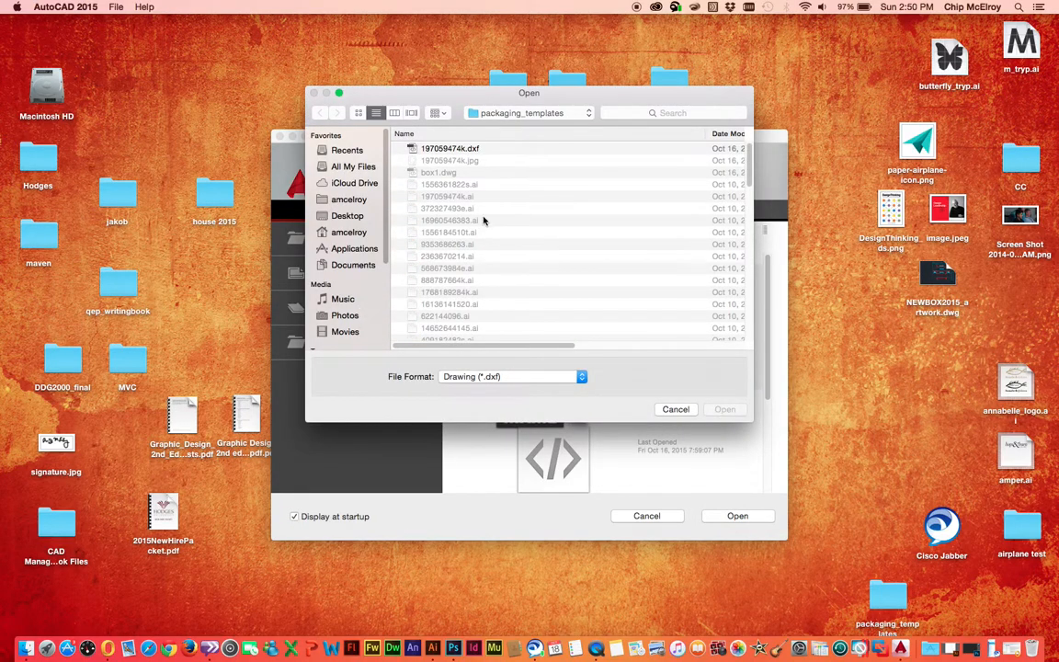
left_click(348, 216)
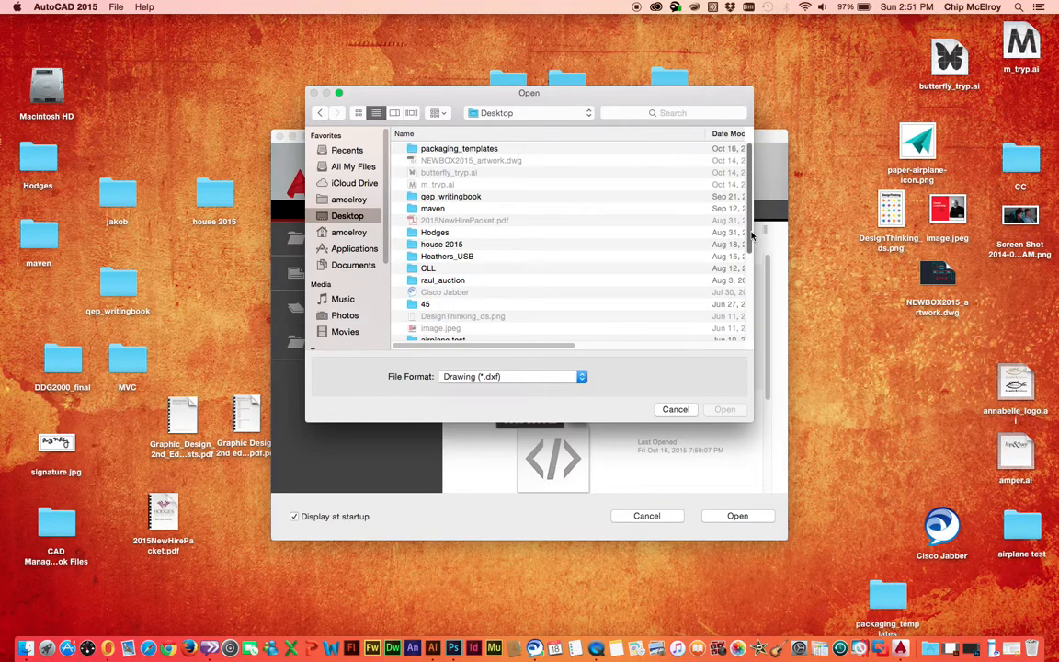
left_click_drag(752, 236, 733, 336)
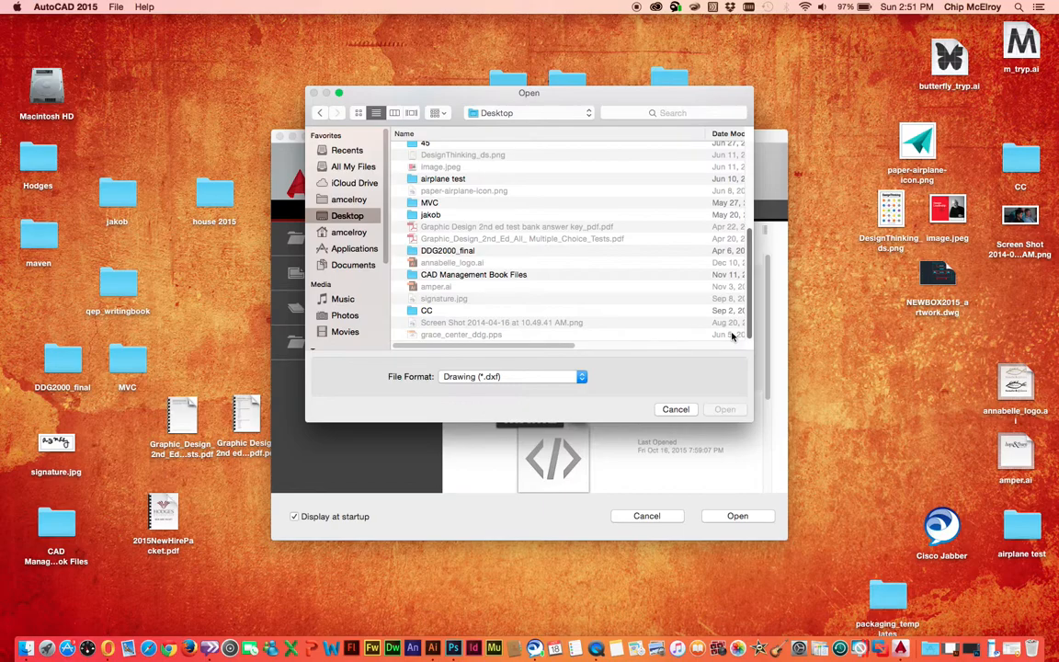
left_click(512, 377)
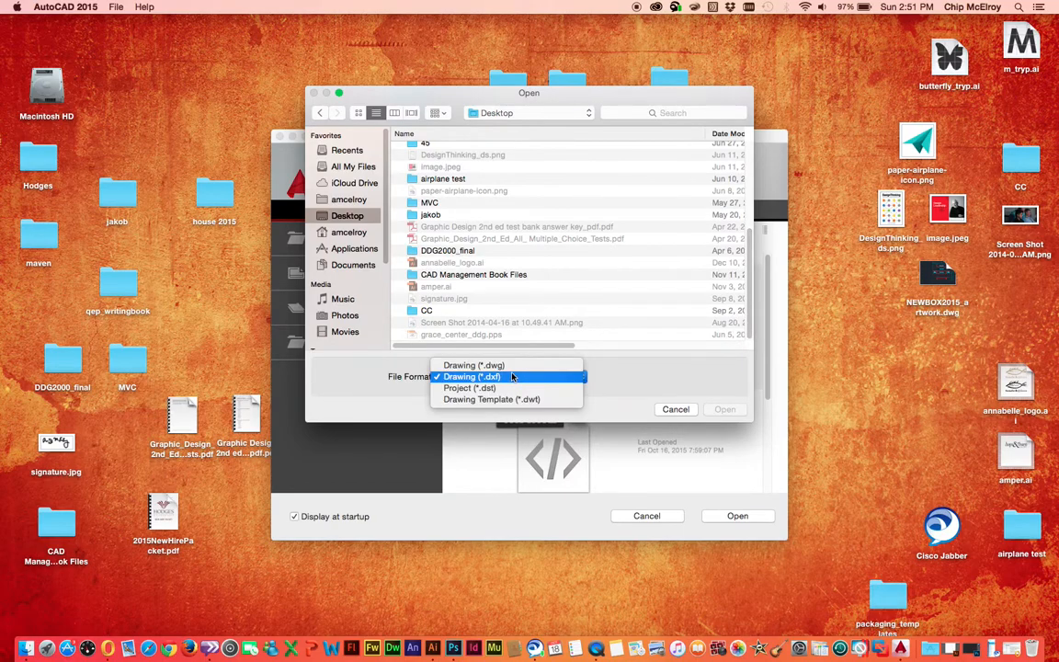
left_click(512, 365)
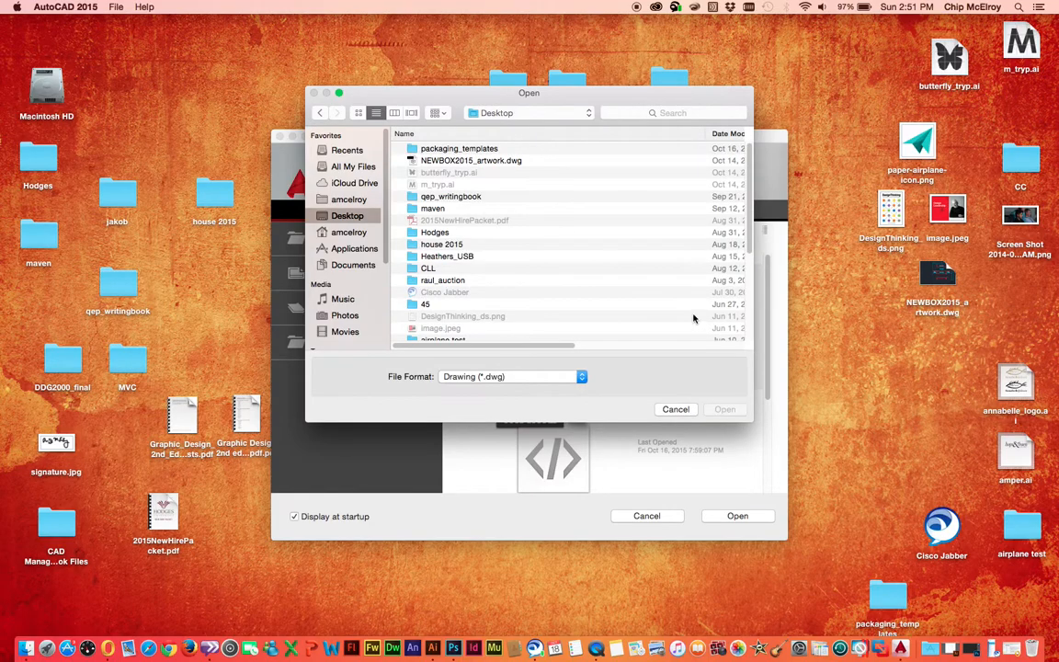
left_click(478, 162)
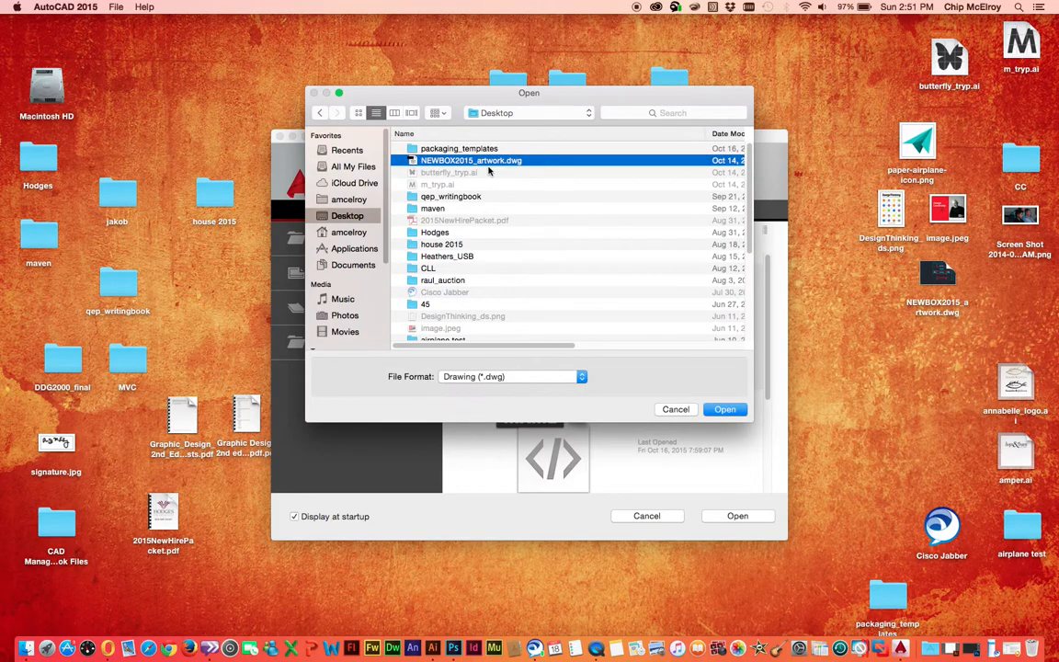
left_click(721, 412)
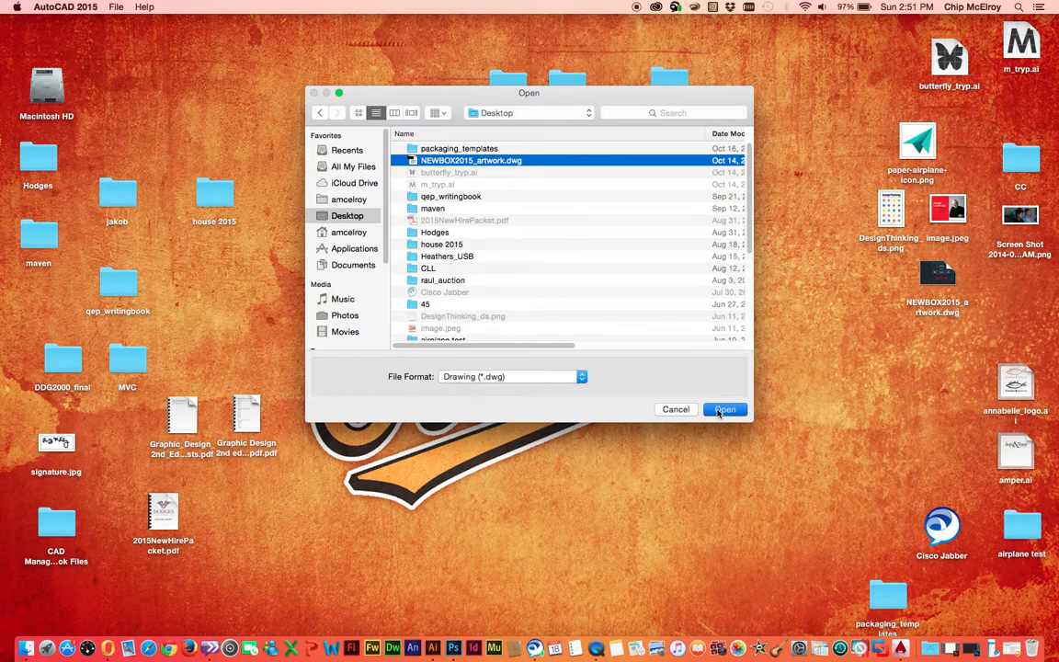
left_click(723, 410)
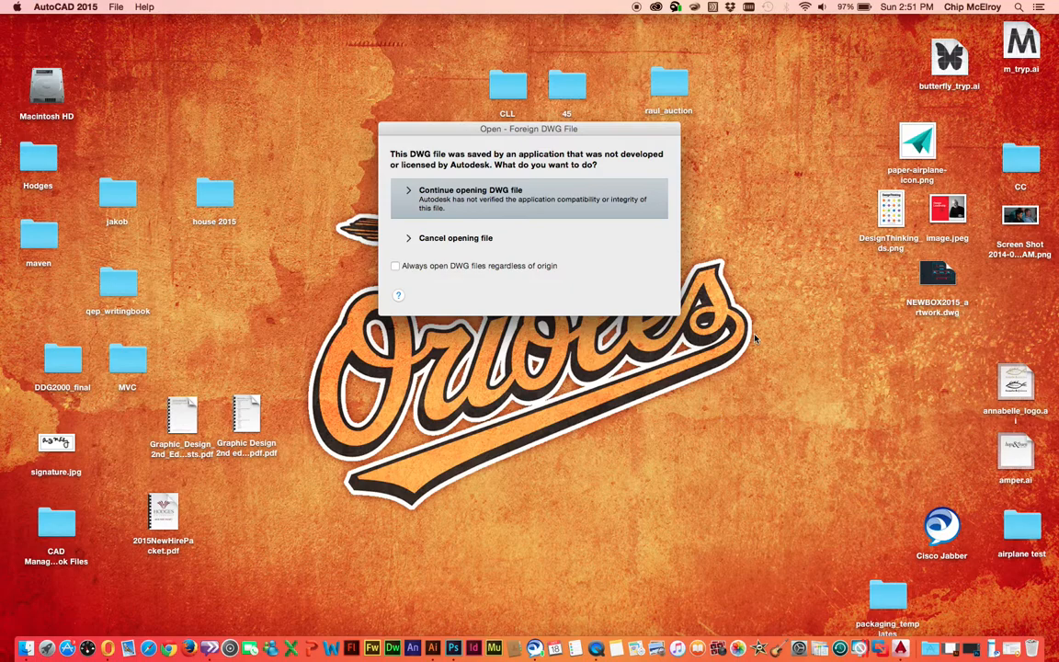
left_click(515, 205)
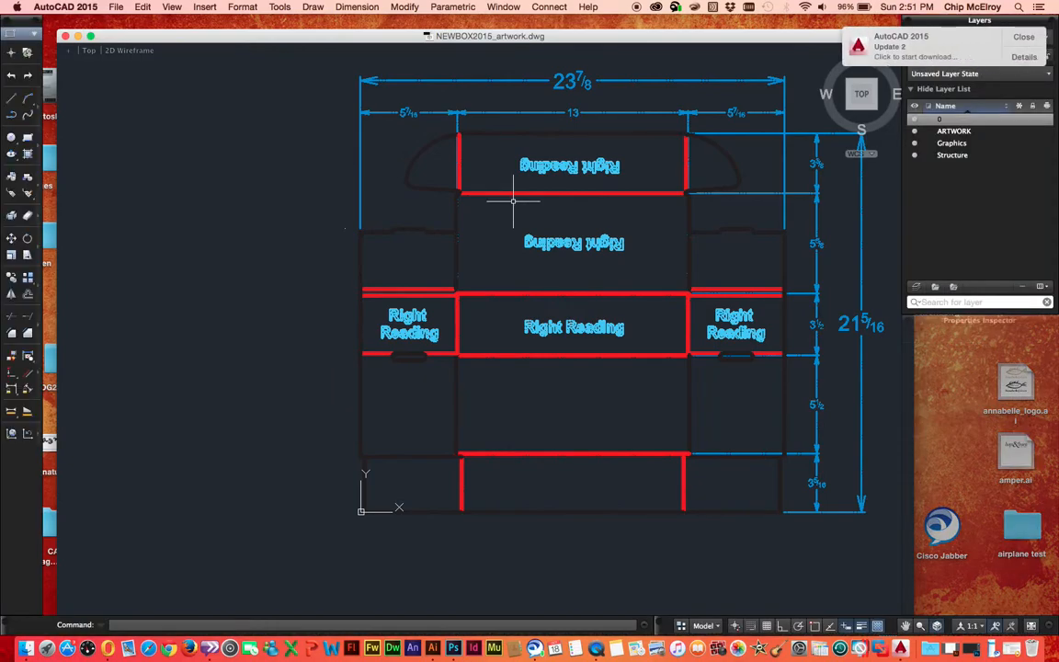
middle_click_drag(504, 203, 427, 211)
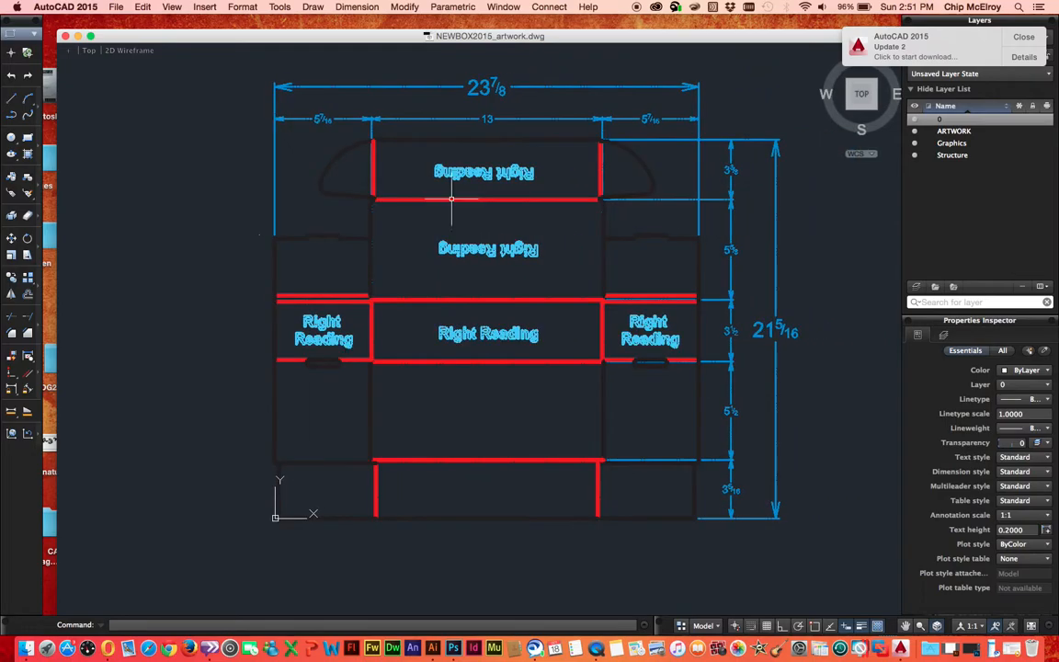
left_click(1024, 37)
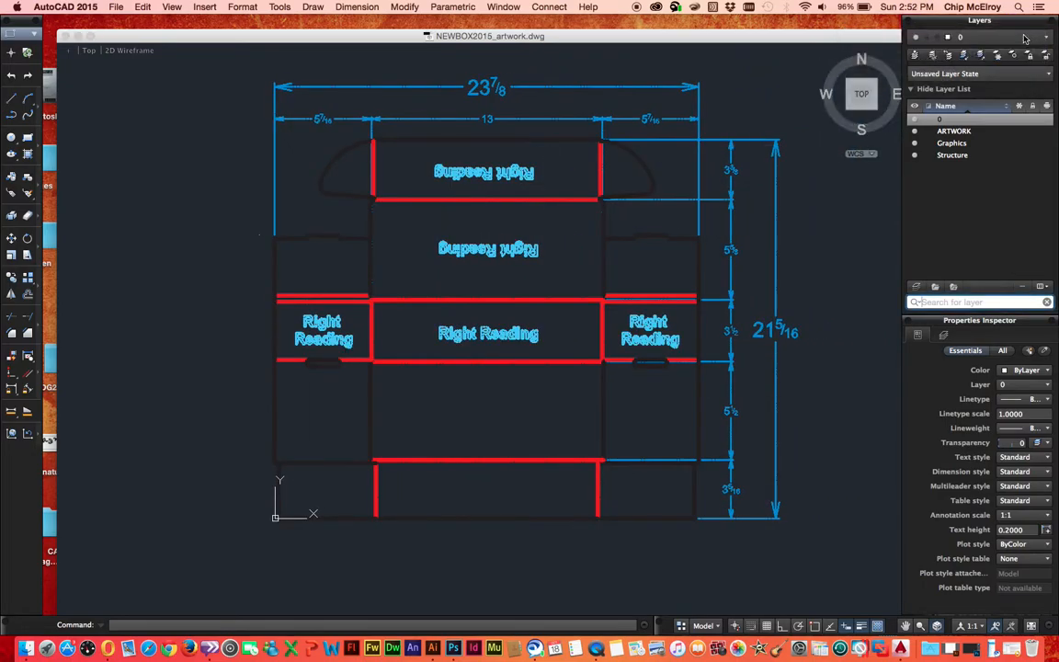
Switch the ARTWORK, Graphics and Structure layers off and on to check what each one contains.
left_click(917, 133)
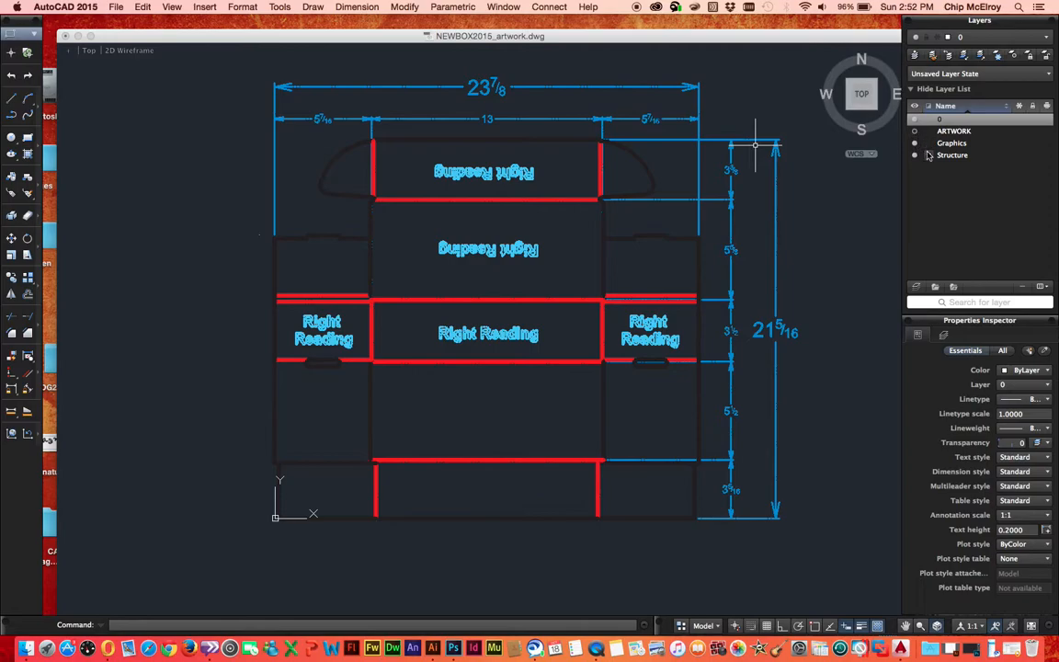
left_click(916, 144)
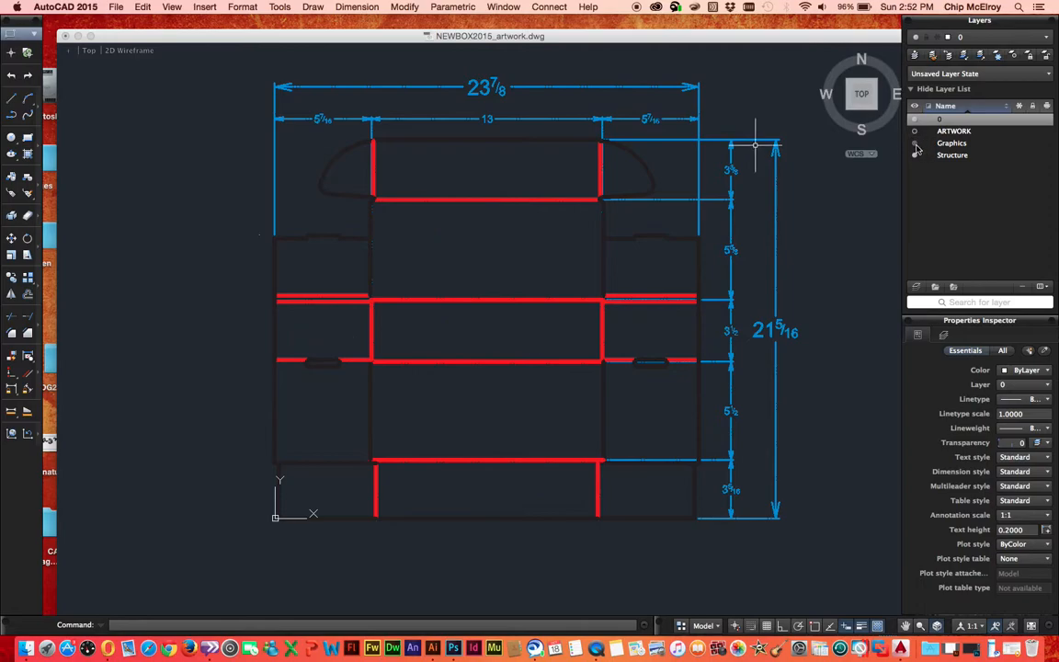
left_click(915, 144)
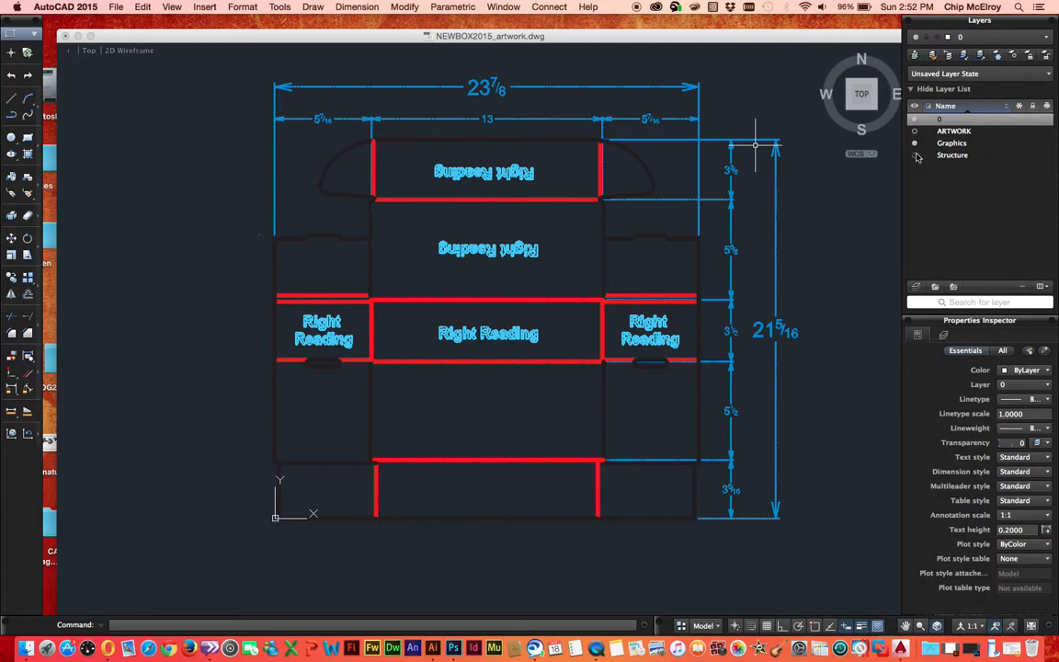
left_click(916, 155)
left_click(916, 157)
Lock the ARTWORK, Graphics and Structure layers.
left_click(1032, 132)
left_click(1033, 143)
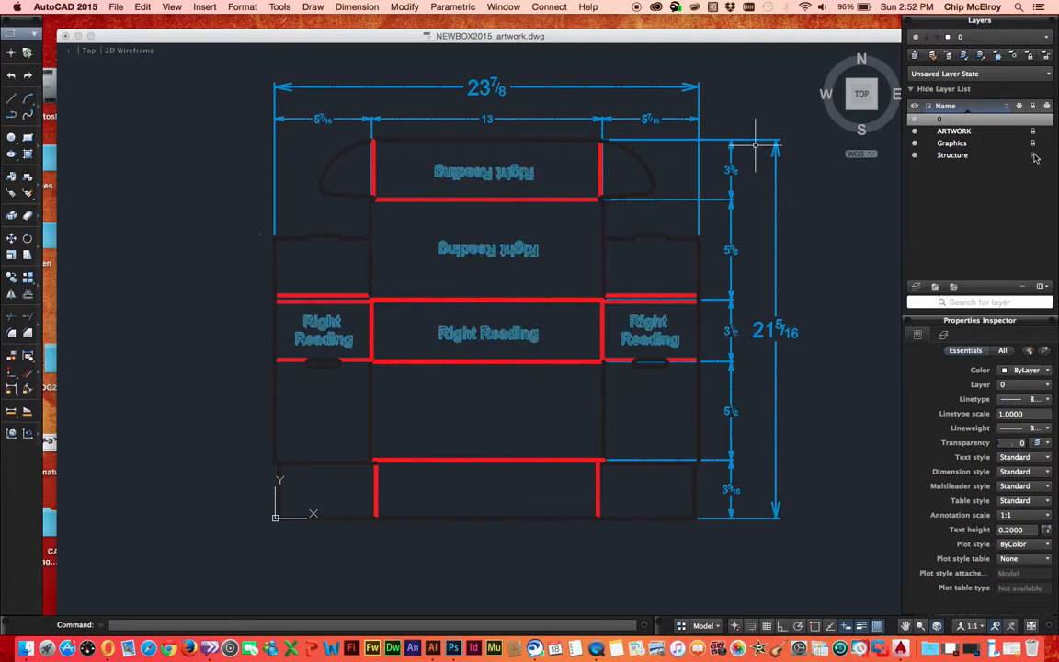
left_click(1033, 156)
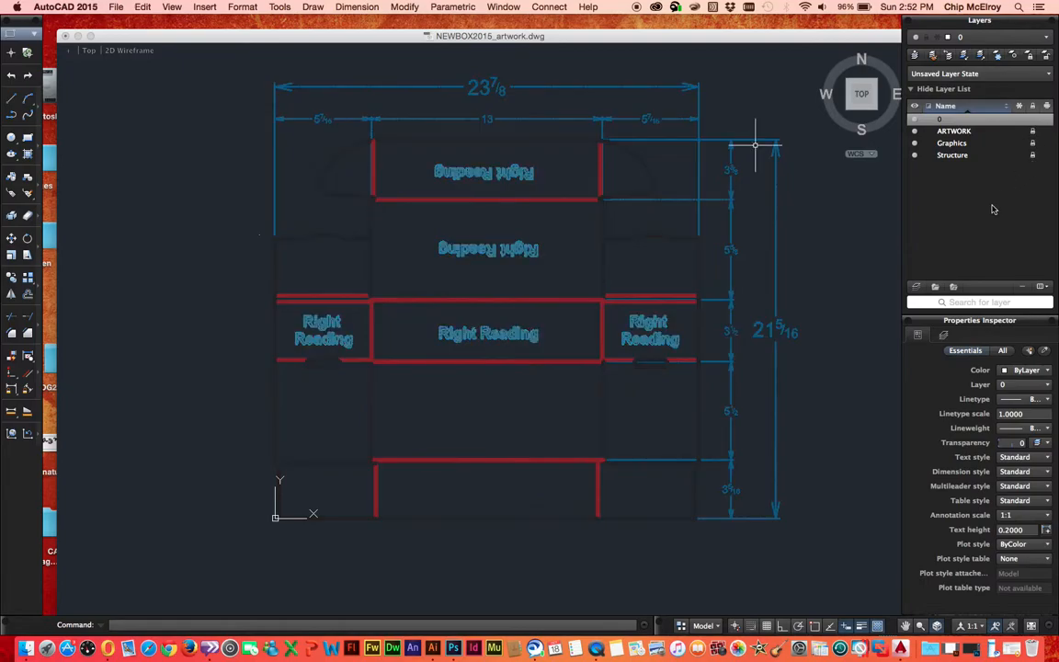
Create a new layer and name it redraw.
left_click(916, 286)
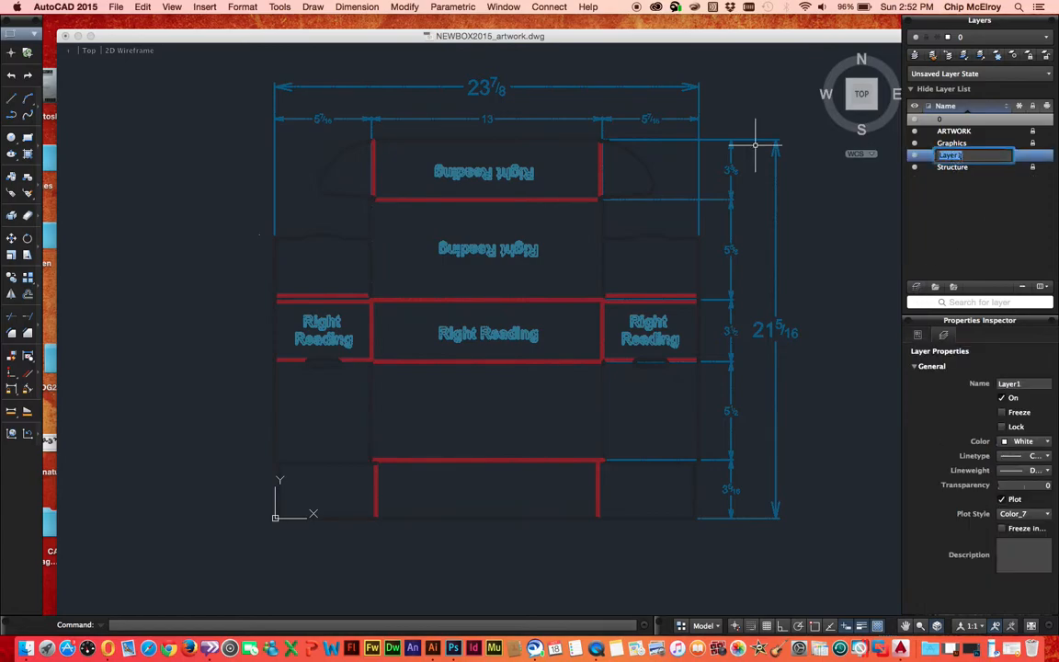
type("redraw")
left_click(972, 237)
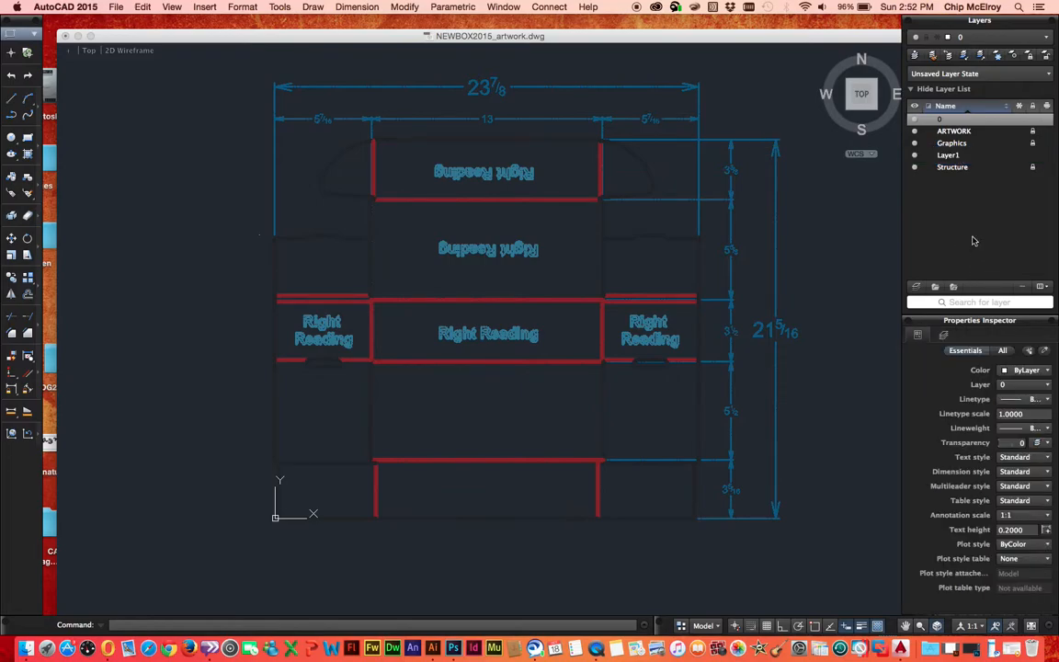
left_click(949, 155)
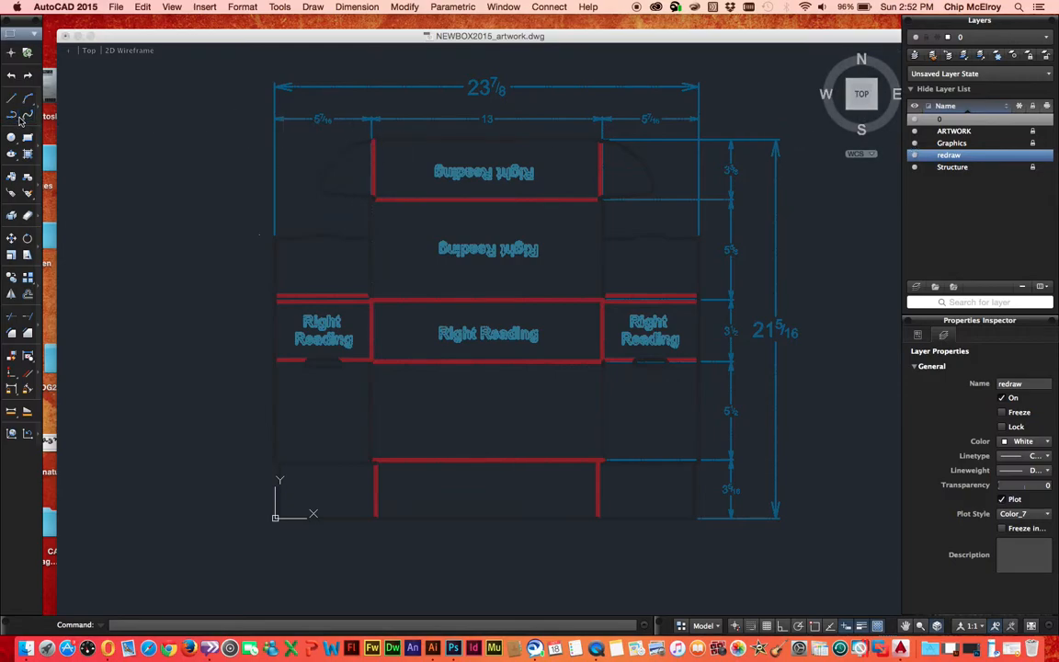
Start a polyline at the upper-left corner of the left side flap and trace its top edge to the start of the raised tab.
key("super+equal")
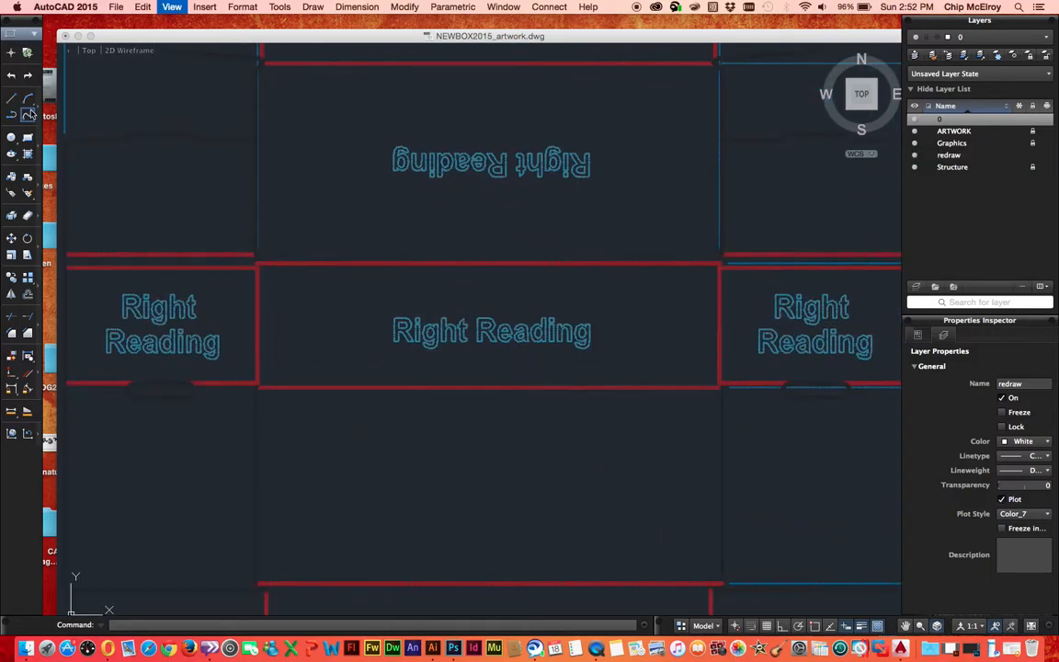
mouse_move(158, 184)
middle_mouse_down()
mouse_move(236, 264)
mouse_move(323, 423)
middle_mouse_up()
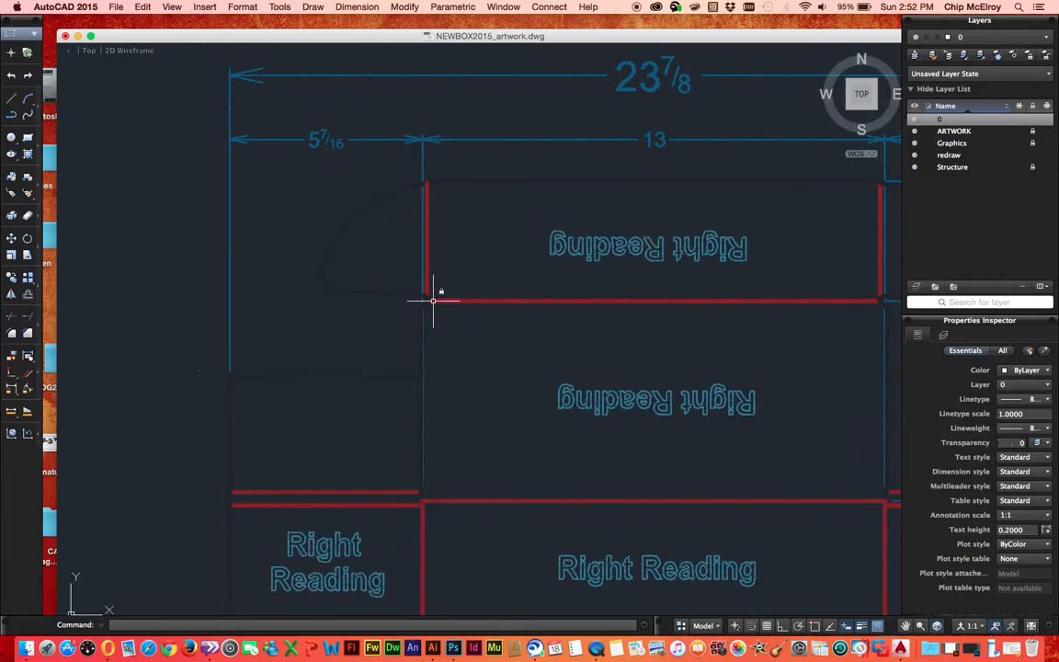
mouse_move(473, 390)
middle_mouse_down()
mouse_move(506, 394)
mouse_move(398, 331)
middle_mouse_up()
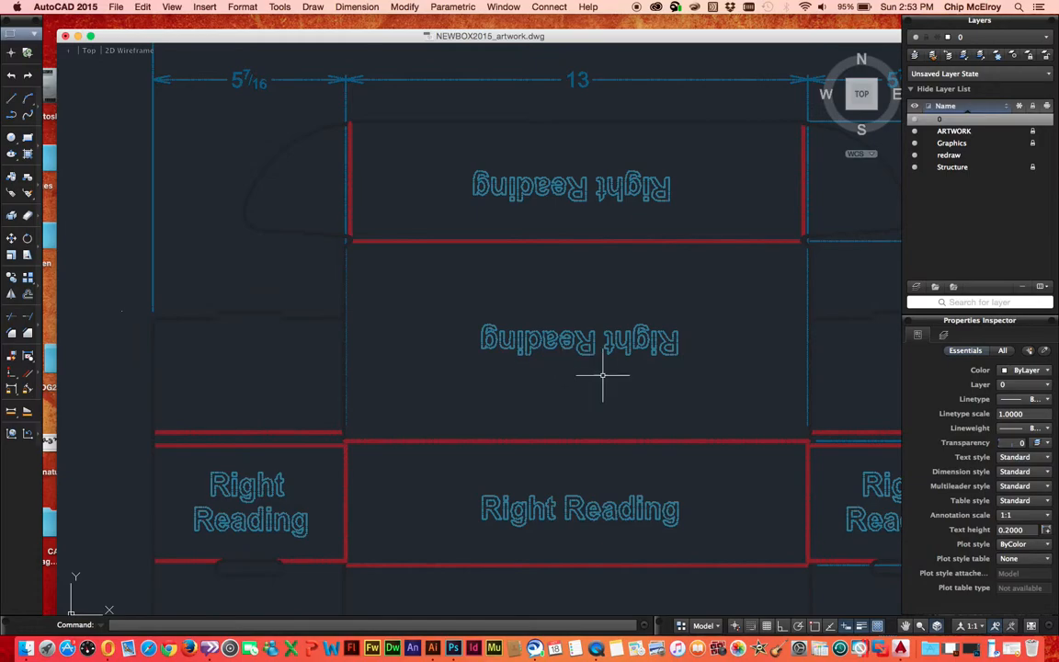
left_click(630, 373)
middle_click_drag(628, 373, 526, 356)
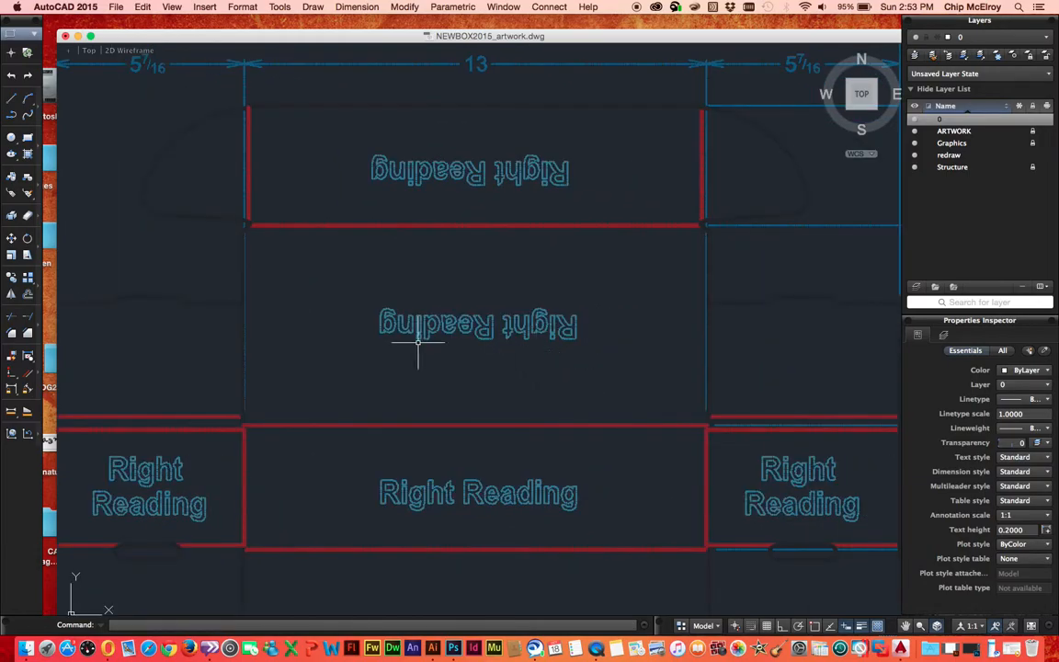
middle_click_drag(352, 323, 556, 346)
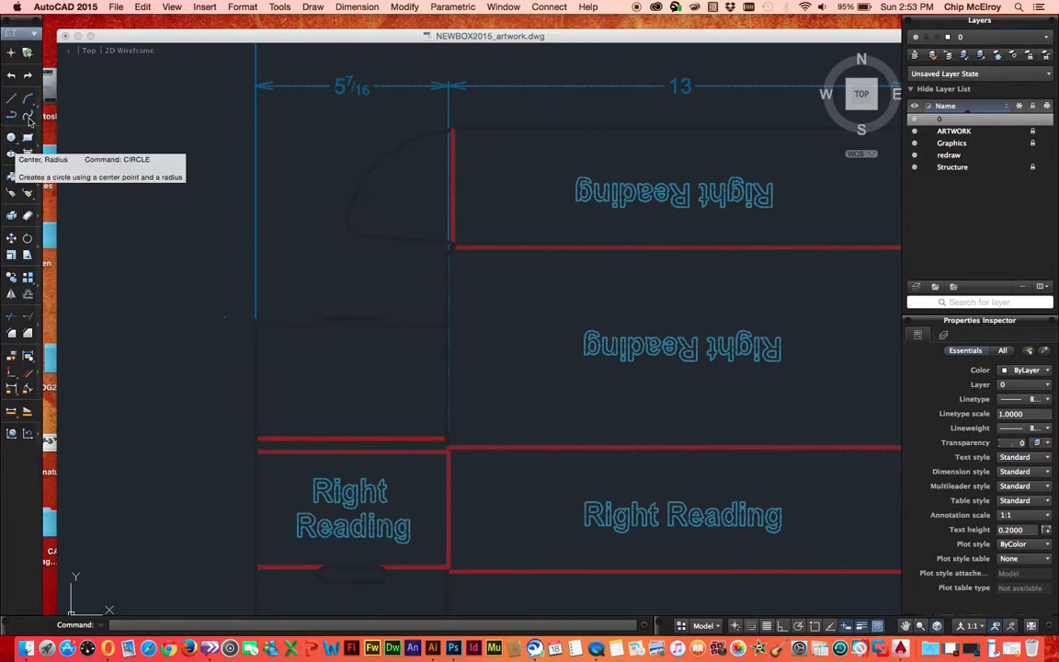
left_click(11, 116)
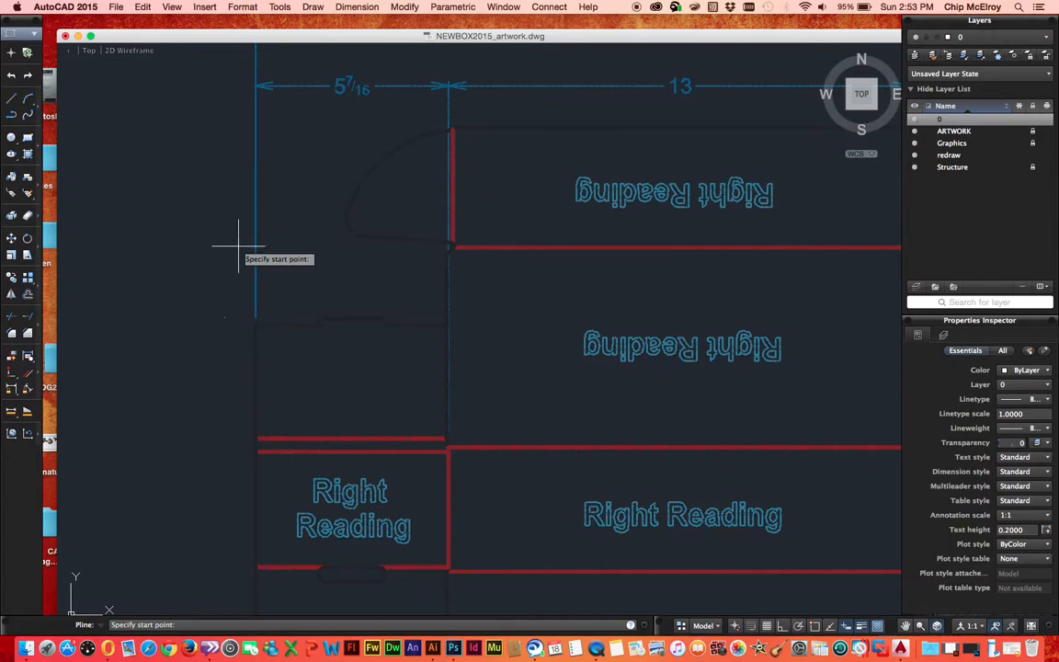
left_click(255, 325)
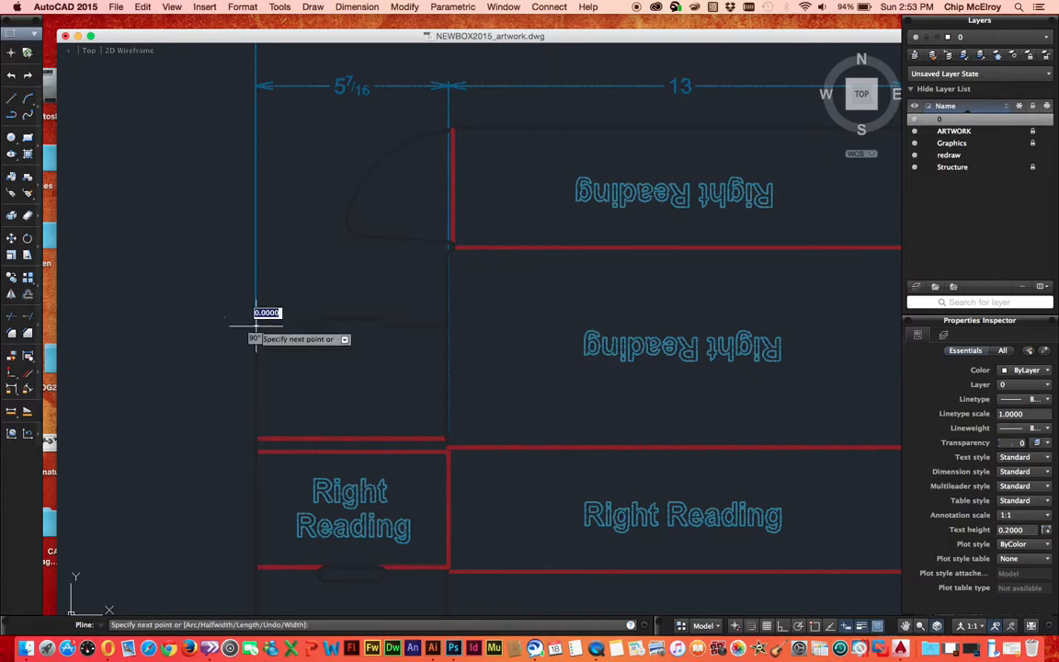
left_click(314, 324)
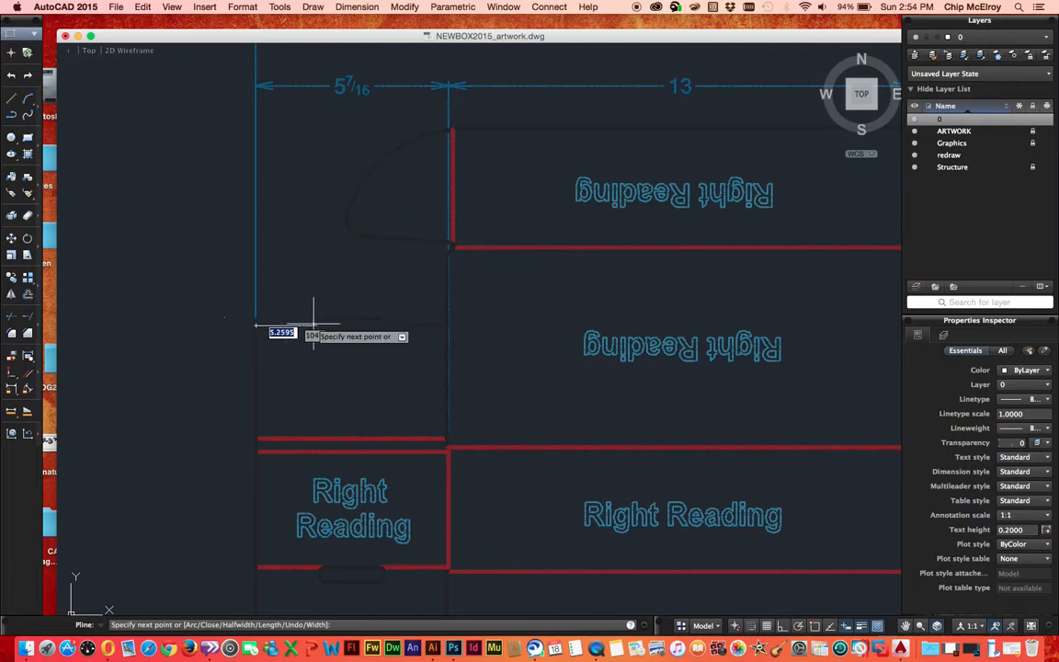
Check the object snap modes in the drafting settings while the polyline command stays active.
right_click(314, 323)
mouse_move(368, 440)
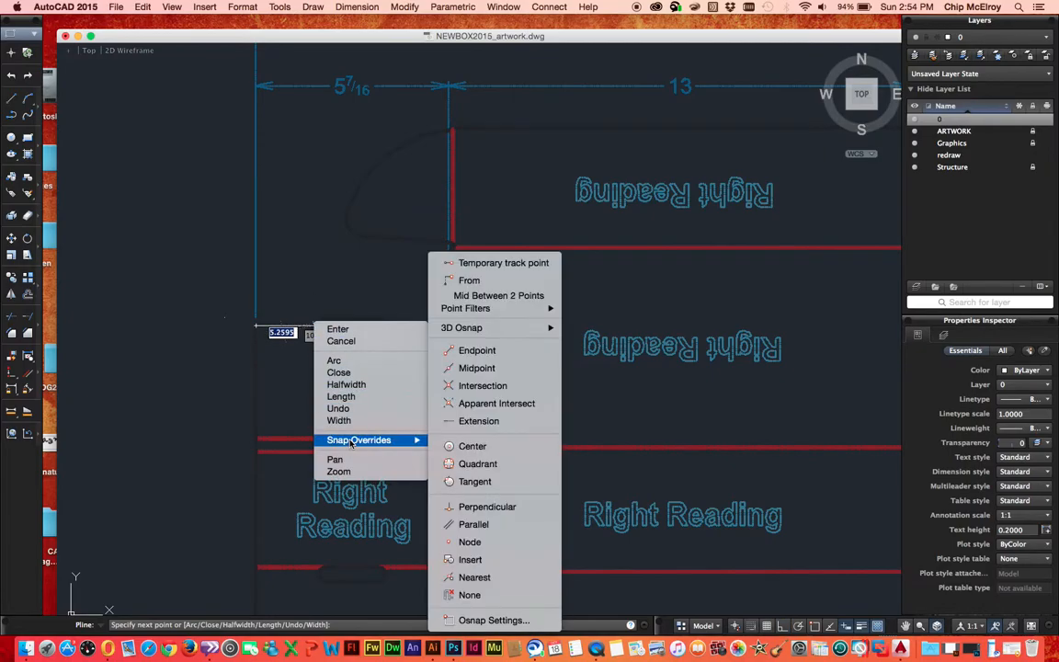
left_click(470, 621)
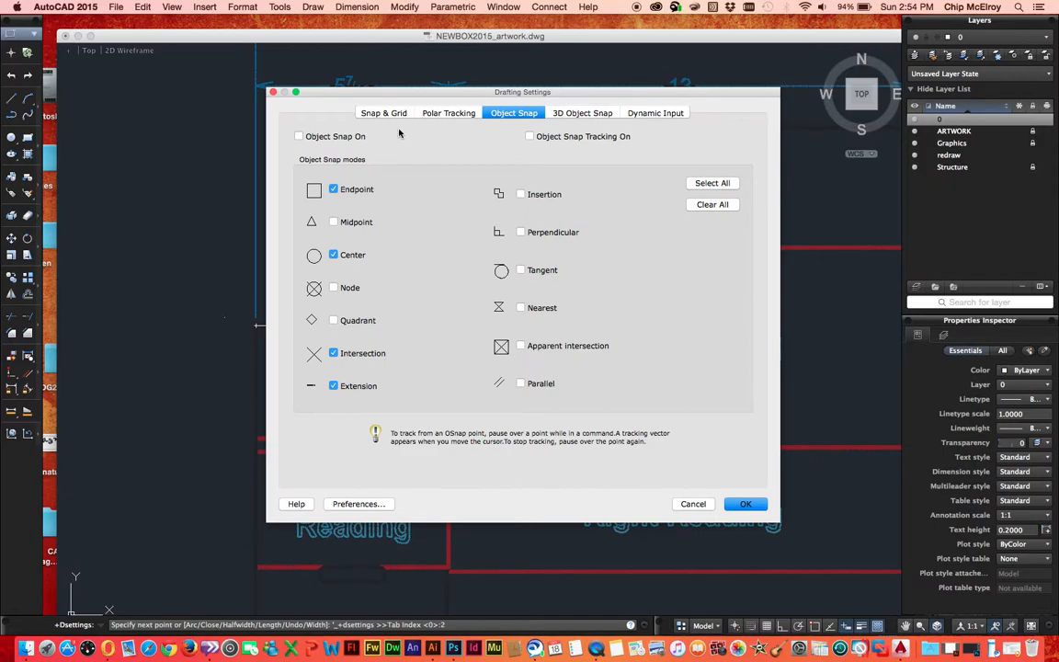
left_click(747, 505)
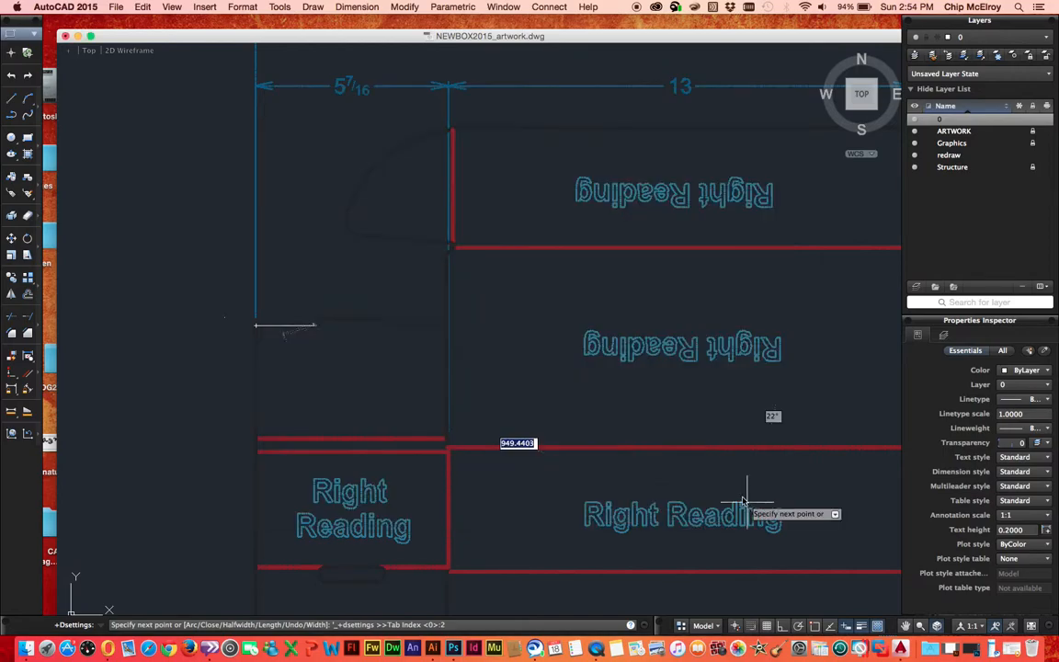
Continue the polyline over the left side flap's raised tab, along its top edge and up the center panel to the notch.
left_click(319, 322)
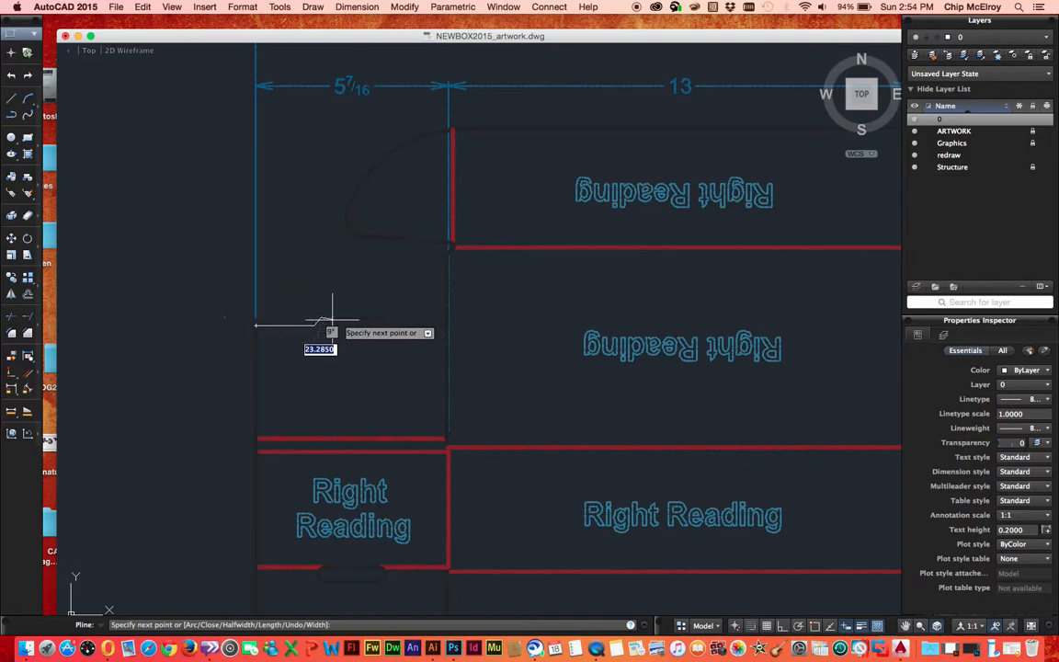
left_click(385, 320)
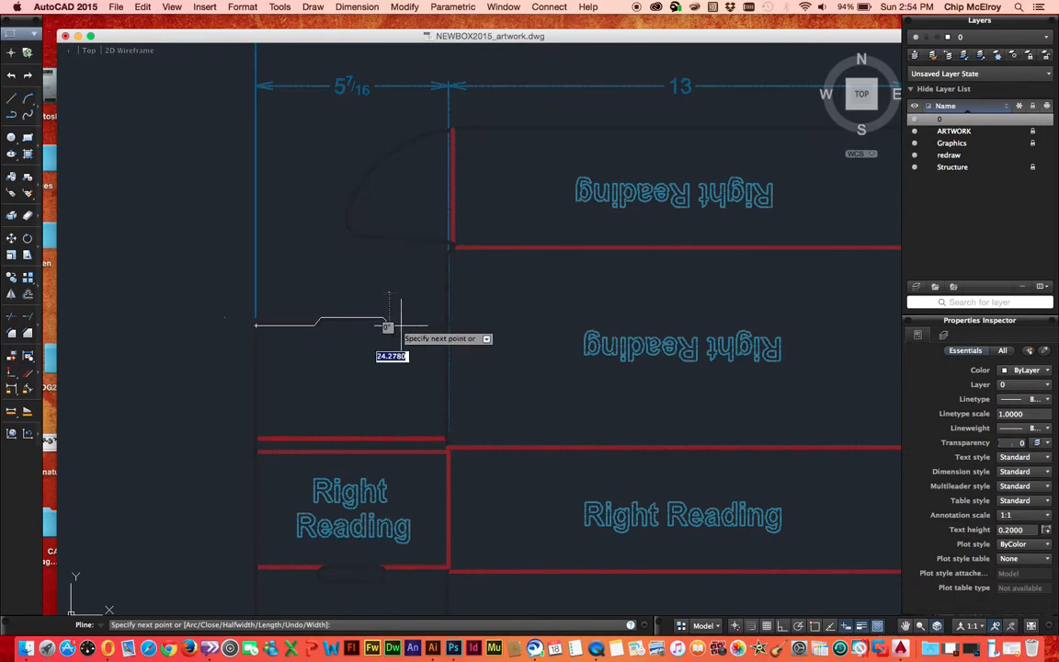
left_click(450, 324)
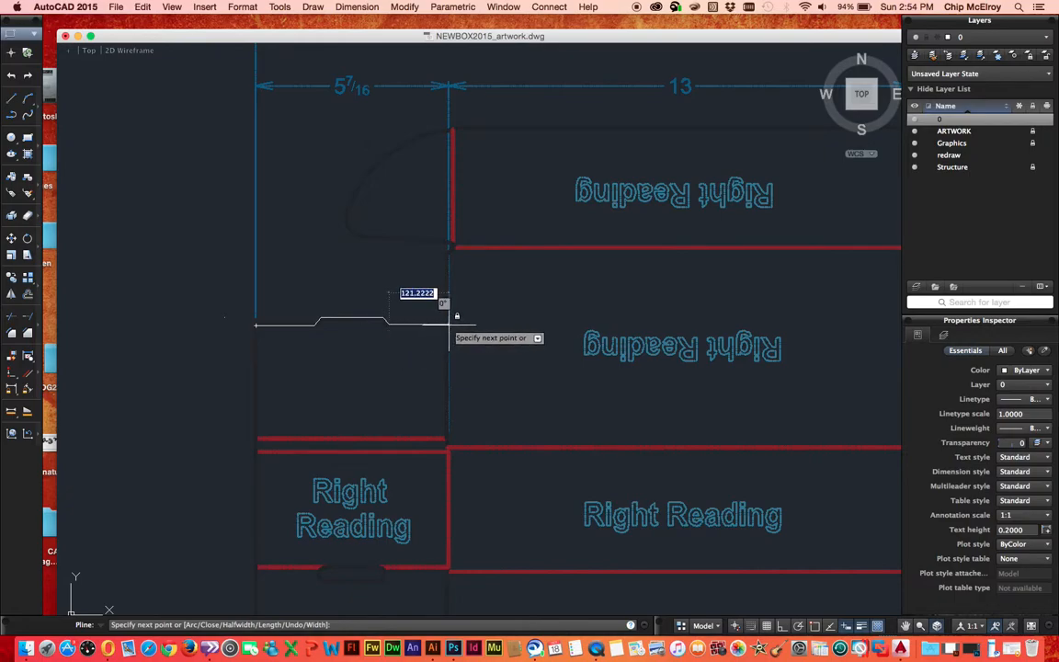
left_click(449, 245)
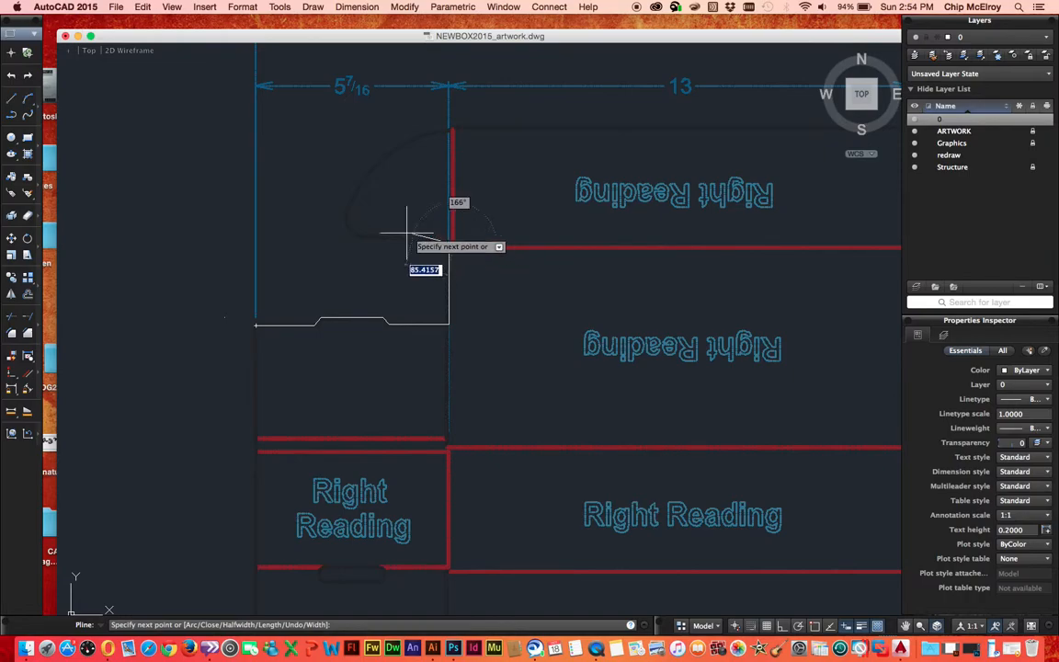
Trace the lower edge of the upper-left rounded flap and its small outer corner arc, switching back to straight segments.
left_click(361, 238)
right_click(361, 240)
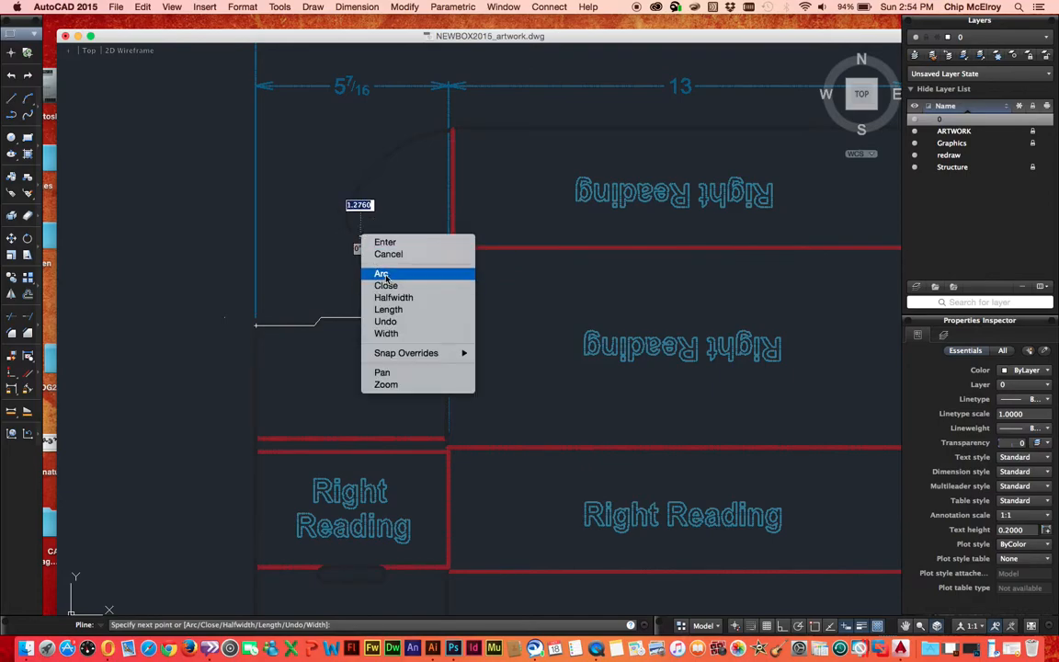
left_click(381, 275)
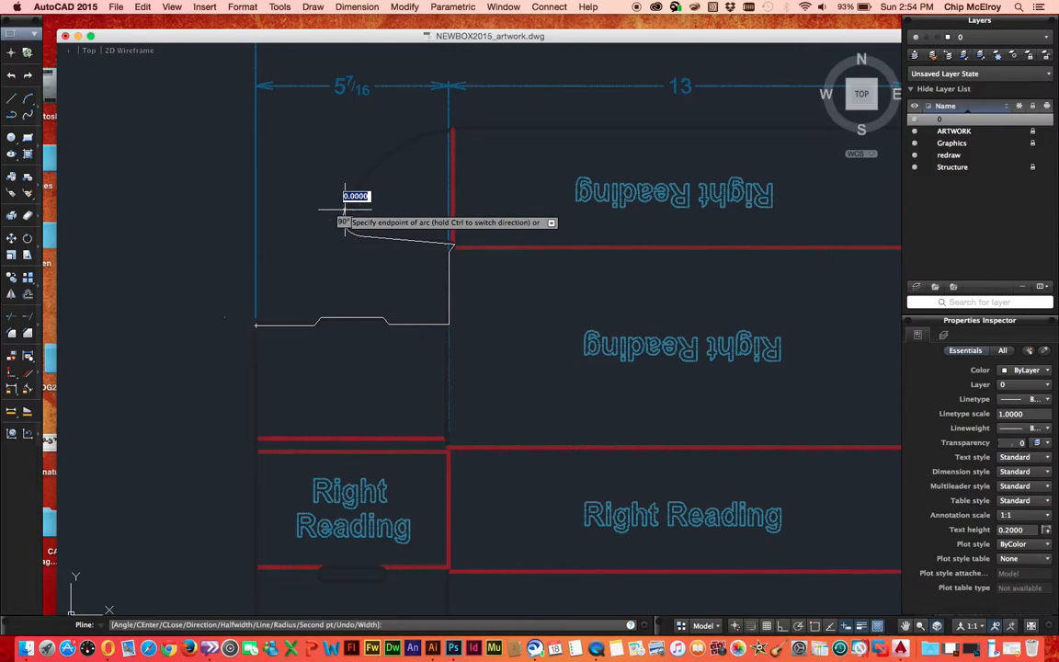
right_click(345, 222)
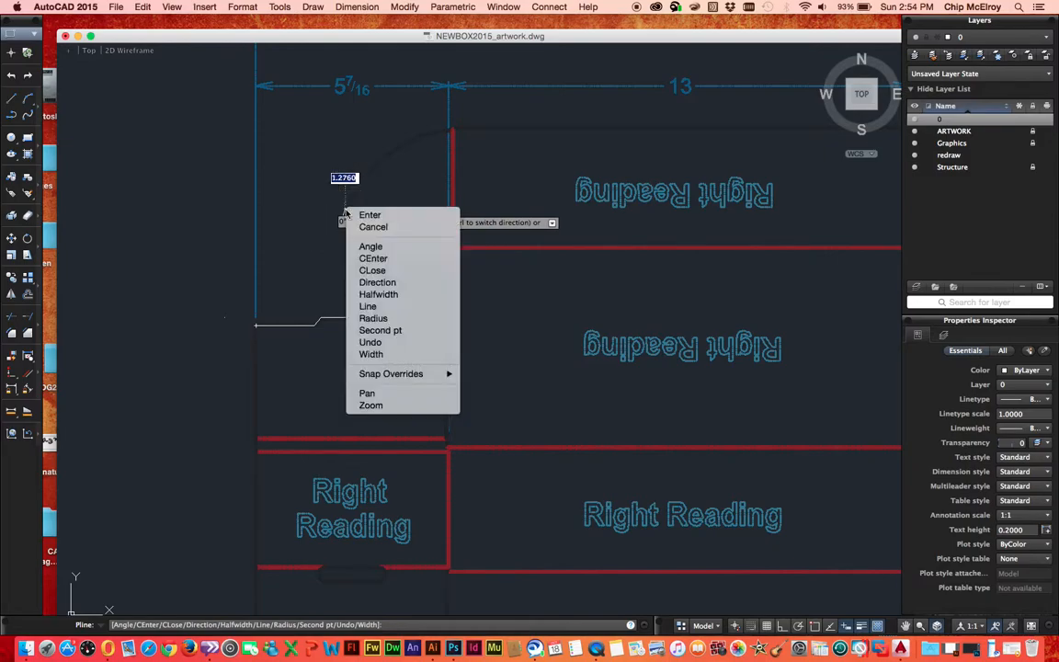
left_click(372, 271)
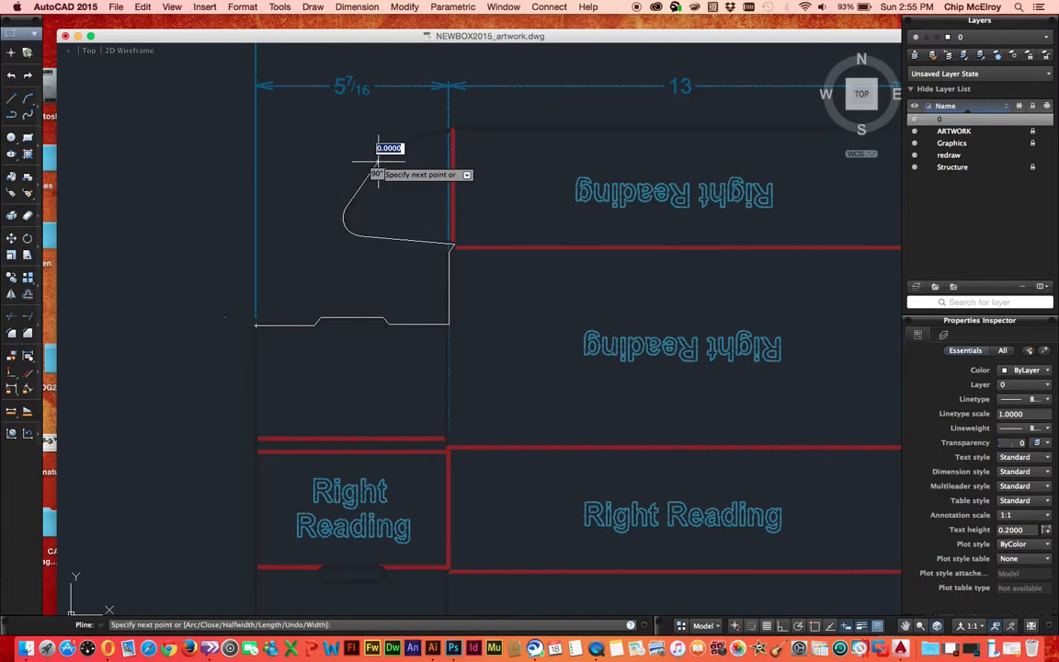
Trace the upper curve of the upper-left flap with an arc ending at the top panel's corner, and switch back to straight segments.
right_click(378, 161)
left_click(396, 199)
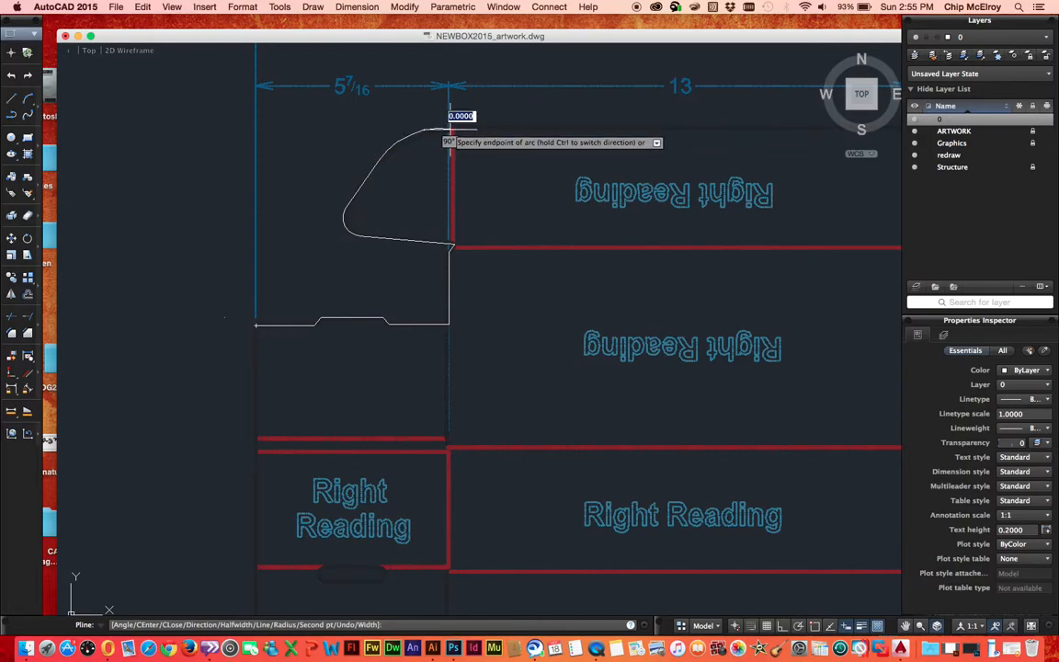
right_click(449, 133)
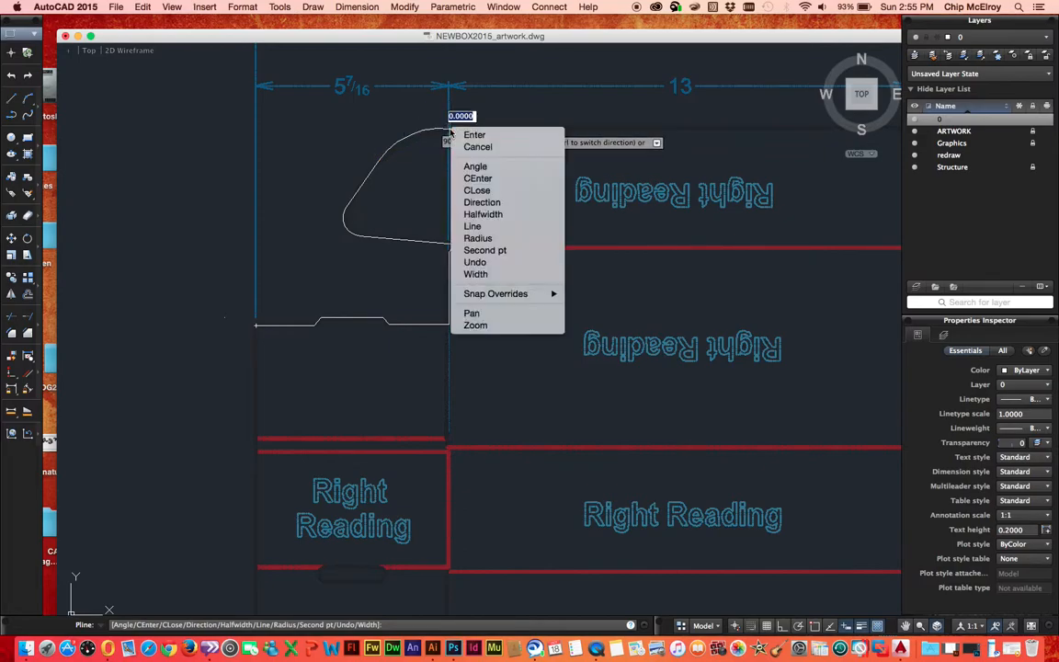
left_click(482, 226)
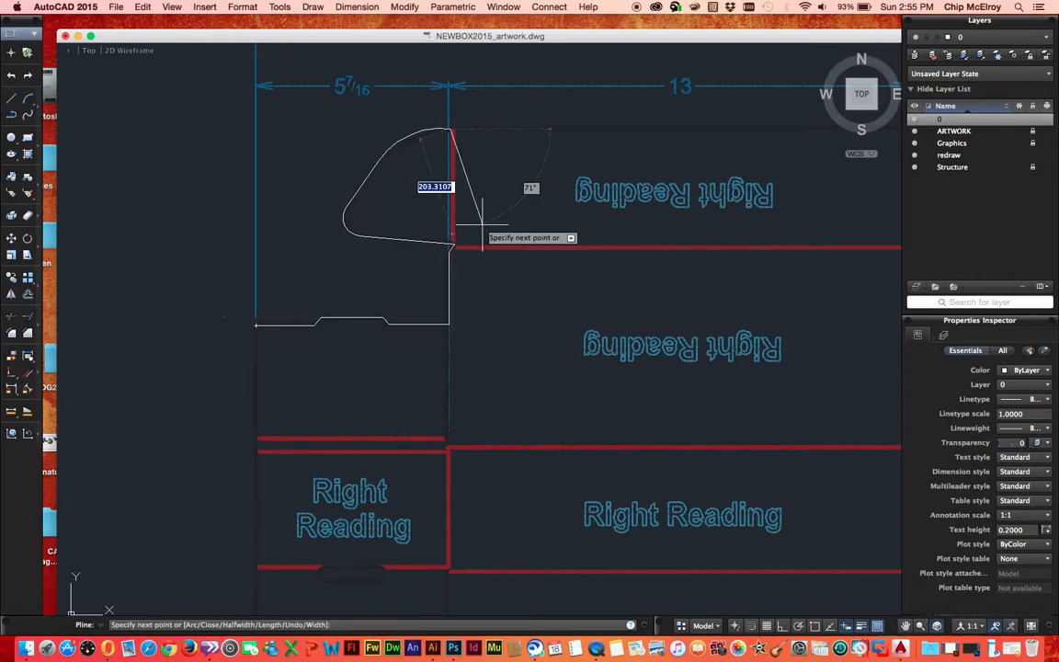
Trace the top panel's straight top edge and the large outer curve of the upper-right flap with an arc, returning to straight segments.
scroll(492, 227, "left", 3)
middle_click_drag(580, 196, 198, 207)
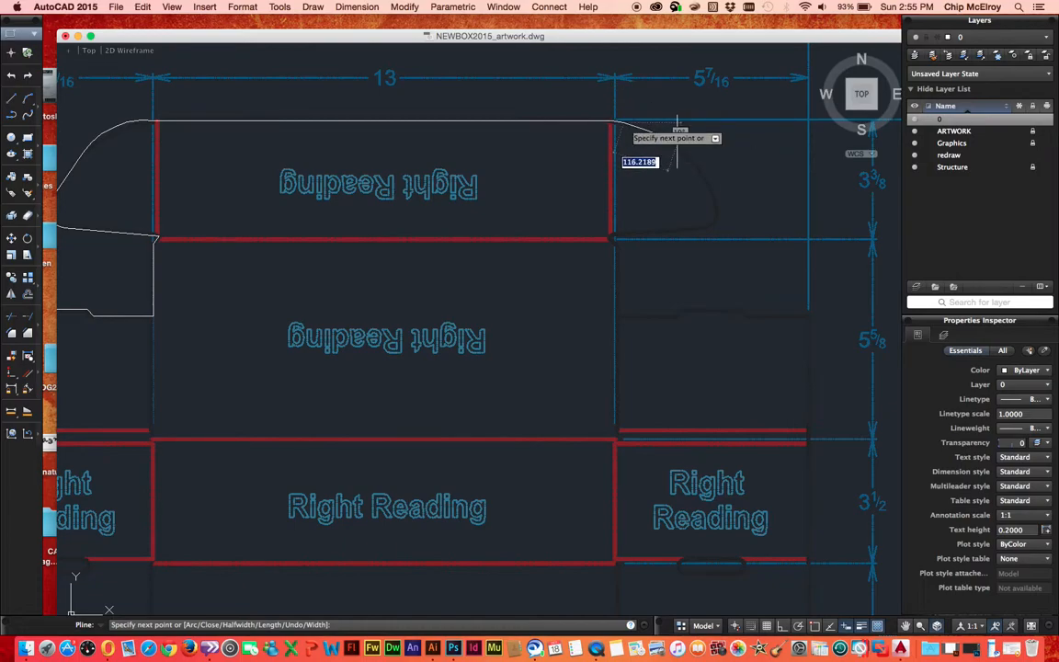
right_click(621, 122)
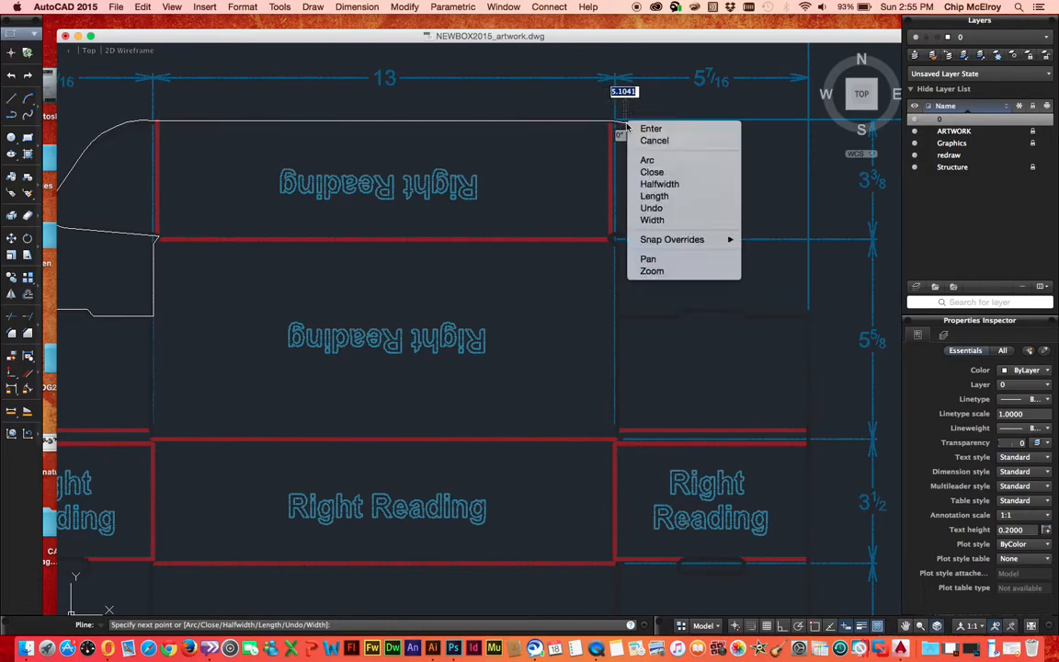
left_click(644, 161)
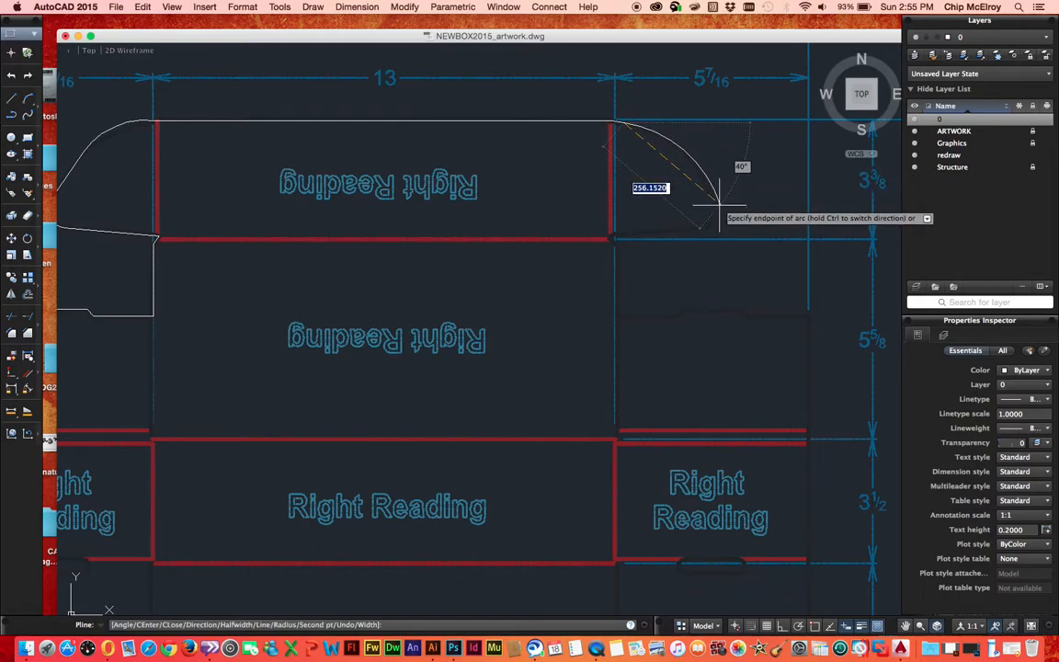
right_click(722, 204)
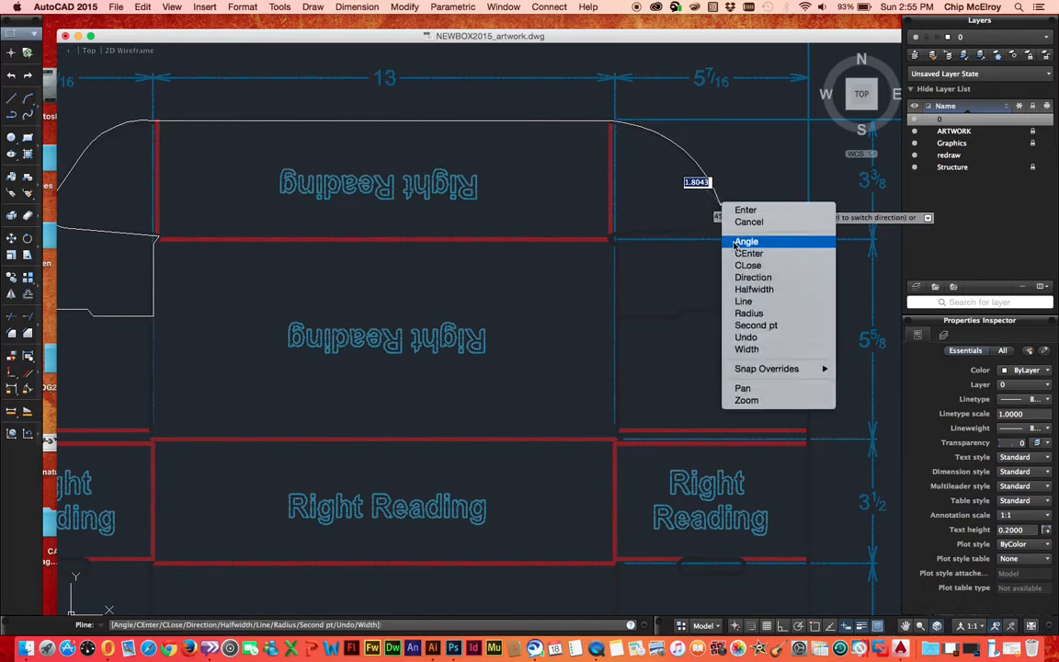
left_click(743, 301)
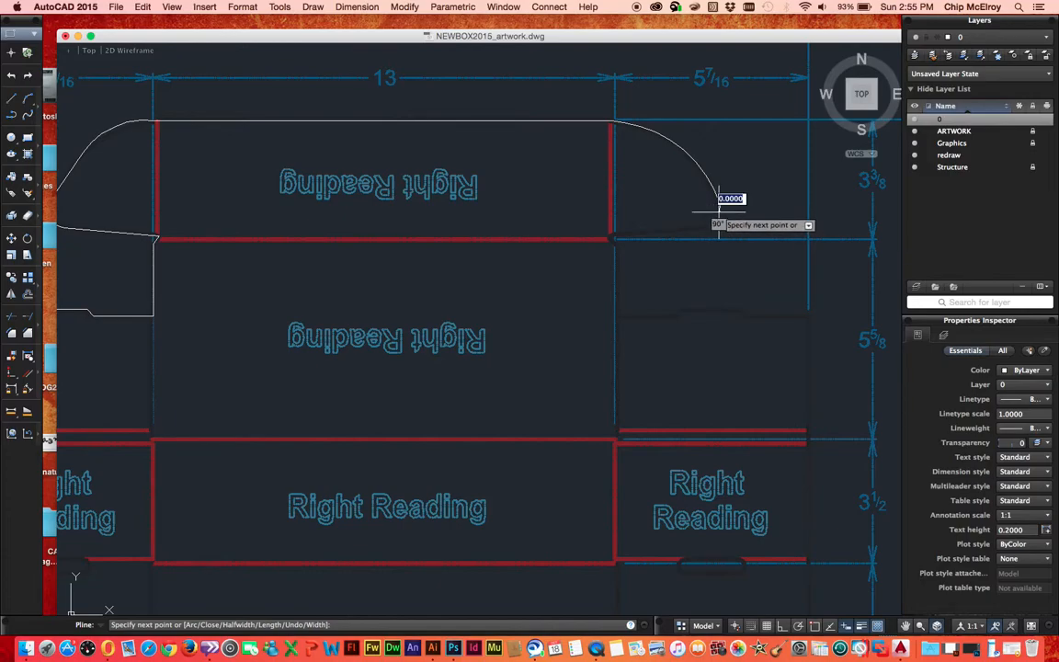
Trace the upper-right flap's small corner with an arc and its lower edge with a straight segment back to the notch.
right_click(719, 212)
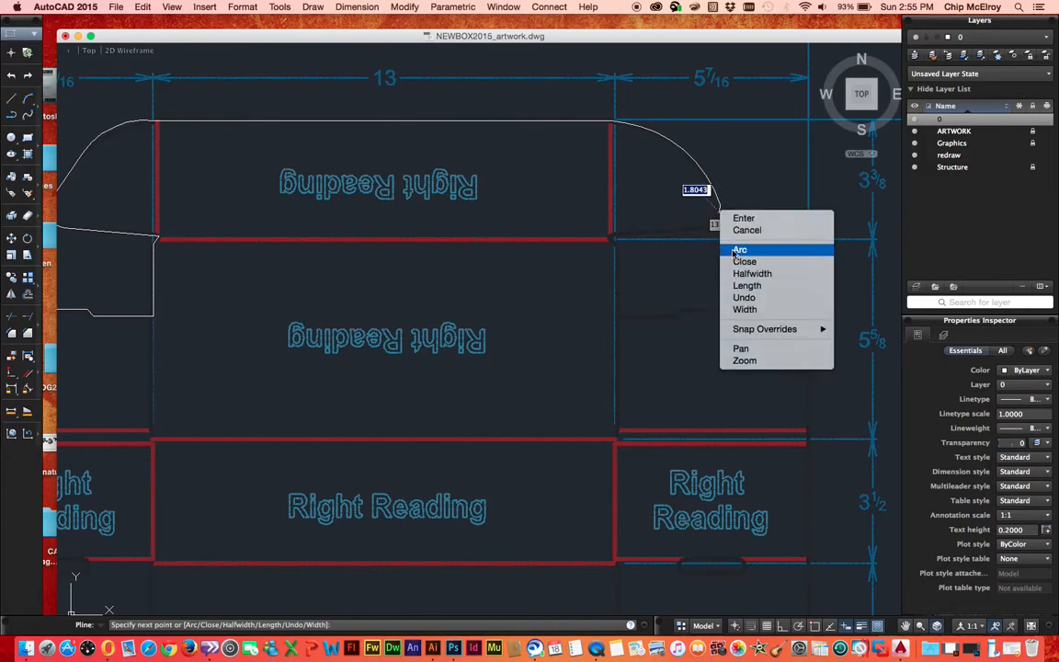
left_click(738, 250)
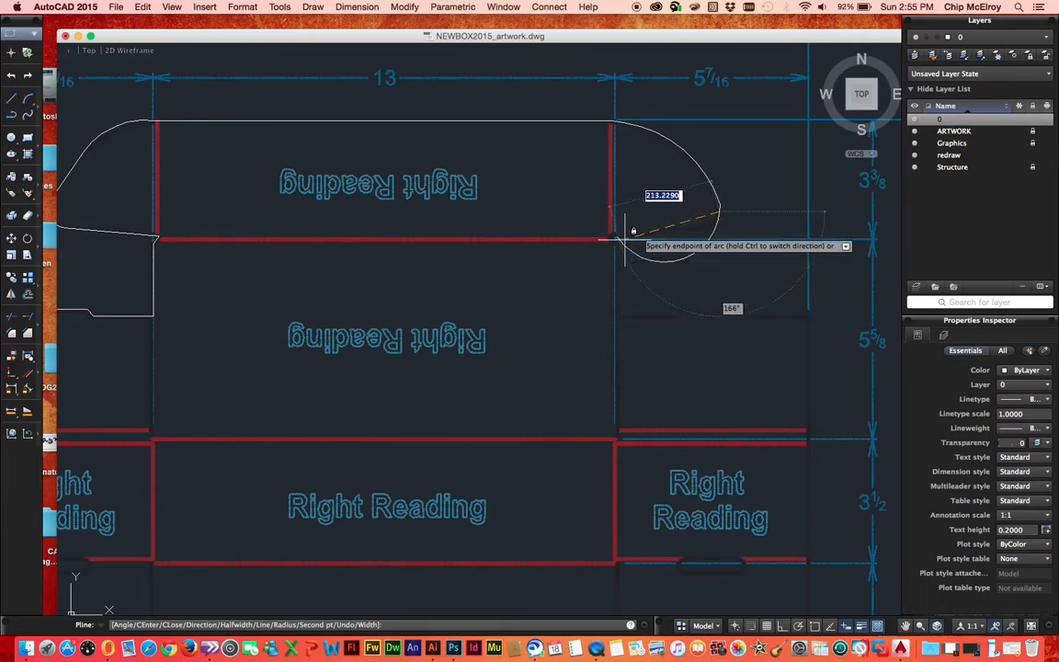
right_click(705, 228)
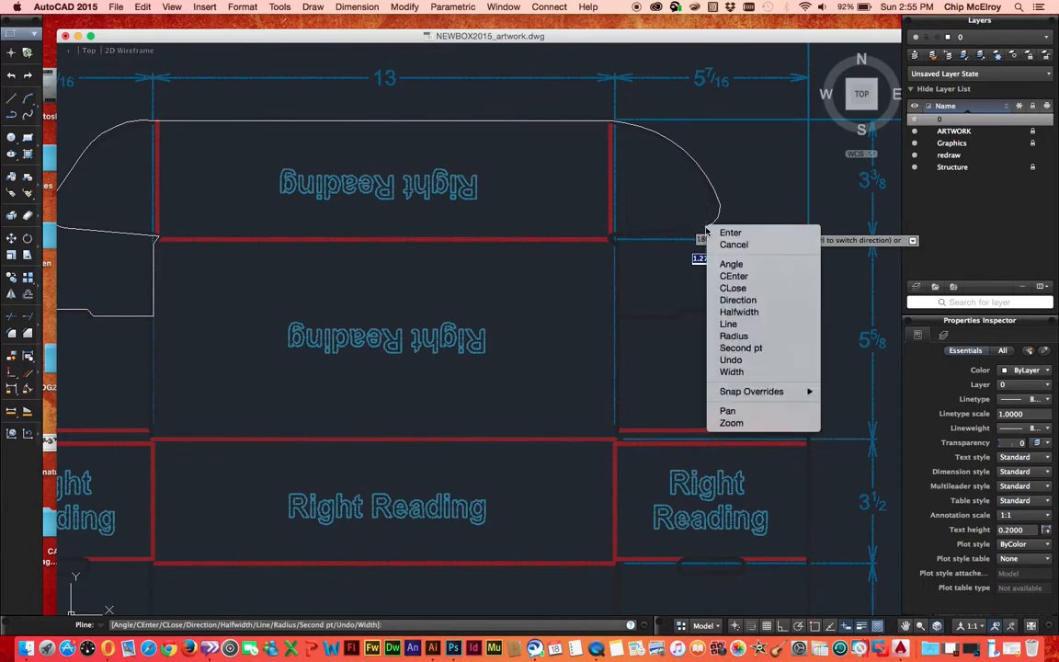
left_click(727, 325)
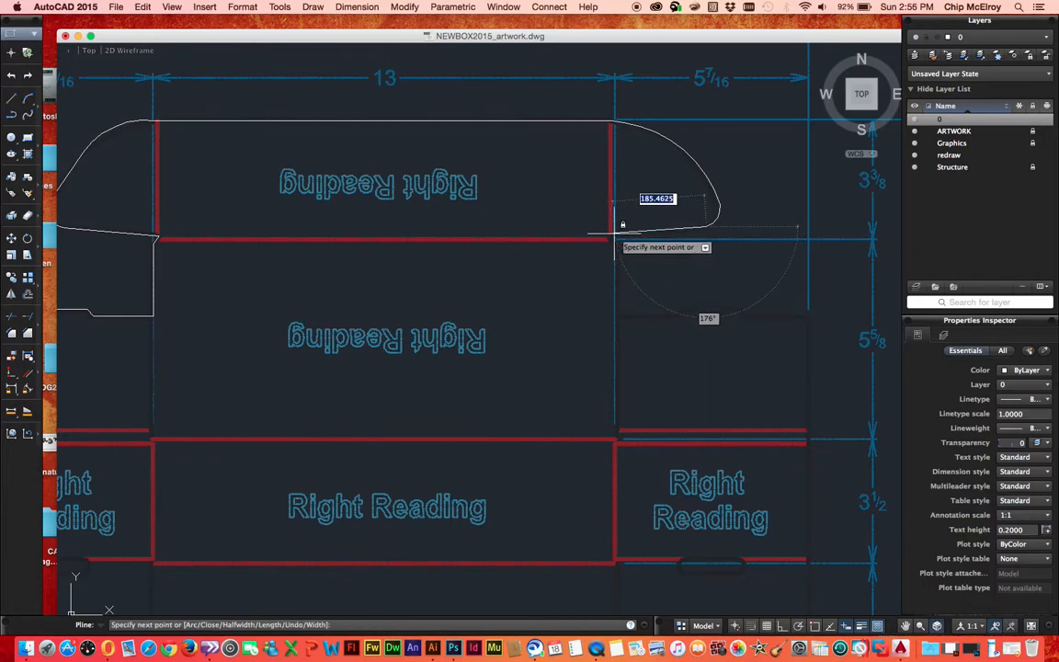
left_click(616, 232)
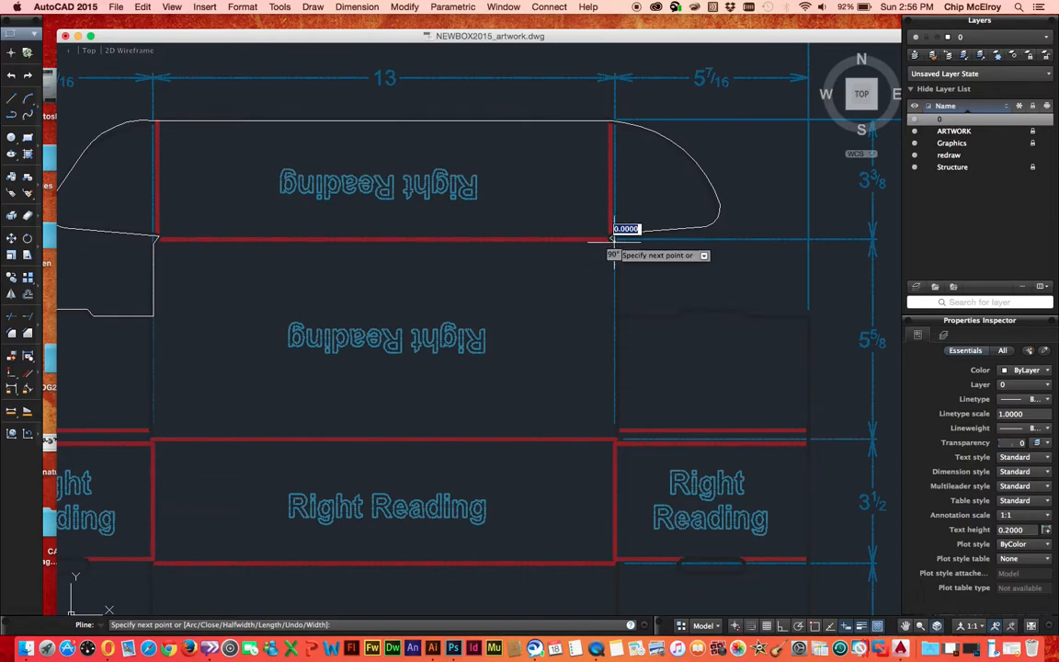
Trace down the center panel's right edge and along the right side flap's top edge, including its raised tab, to the outer corner.
left_click(614, 314)
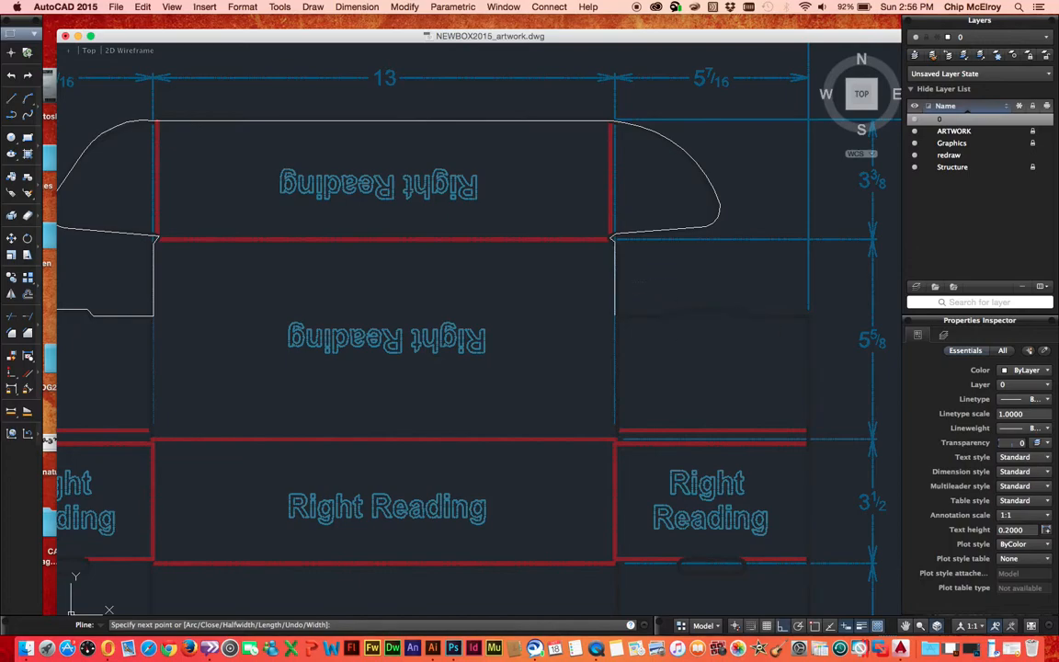
left_click(677, 313)
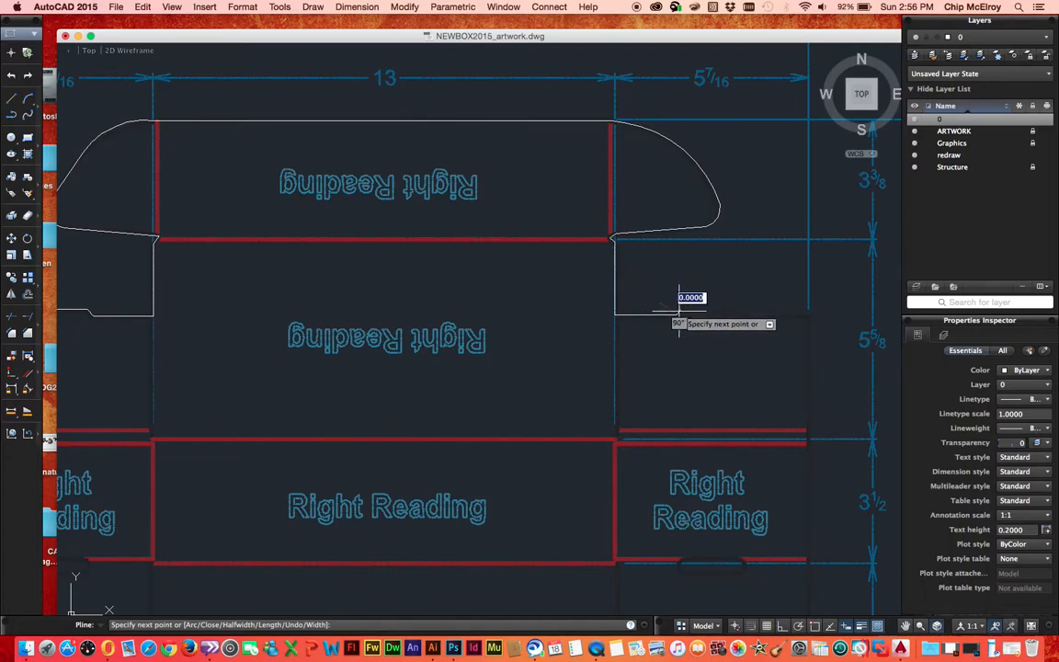
left_click(744, 312)
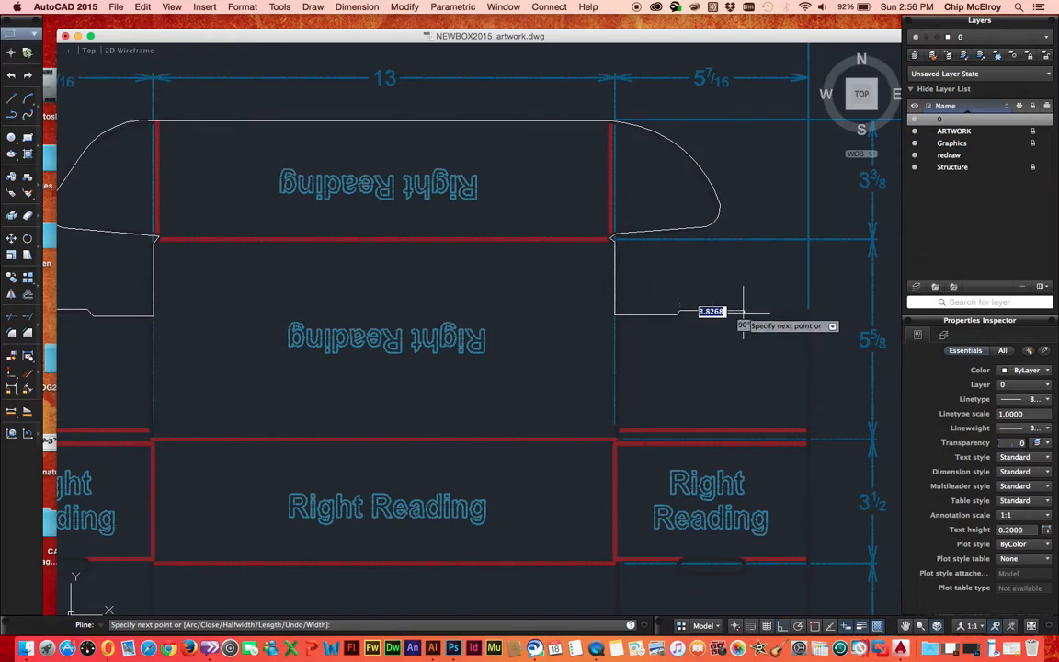
left_click(808, 312)
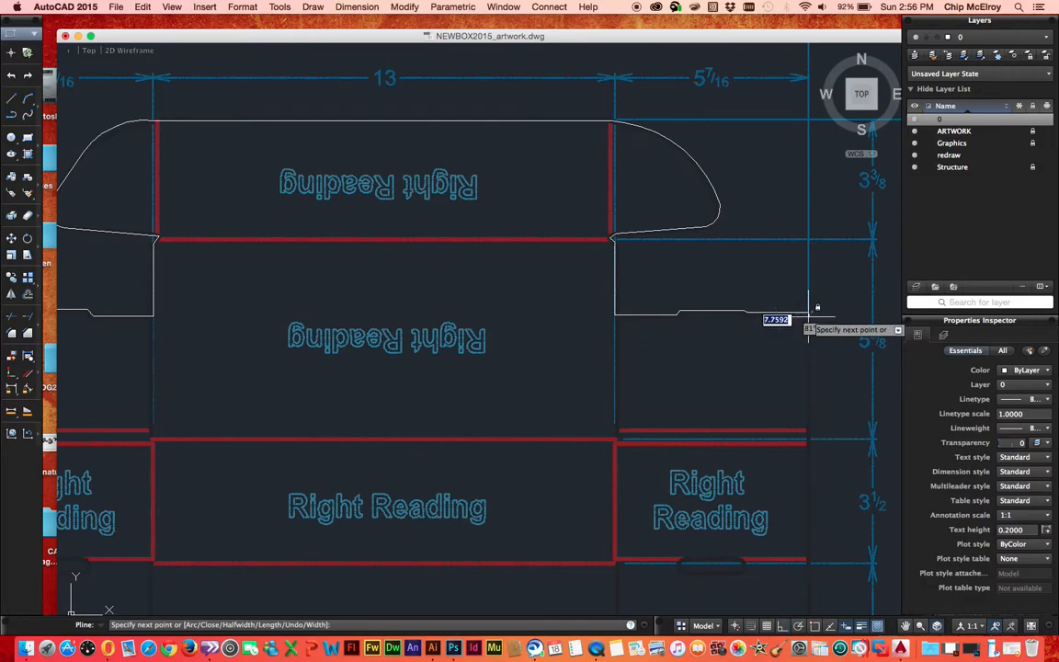
Trace the long right outer edge down to the small step and continue to the template's bottom-right corner.
mouse_move(809, 313)
middle_mouse_down()
mouse_move(799, 460)
mouse_move(807, 366)
mouse_move(786, 165)
middle_mouse_up()
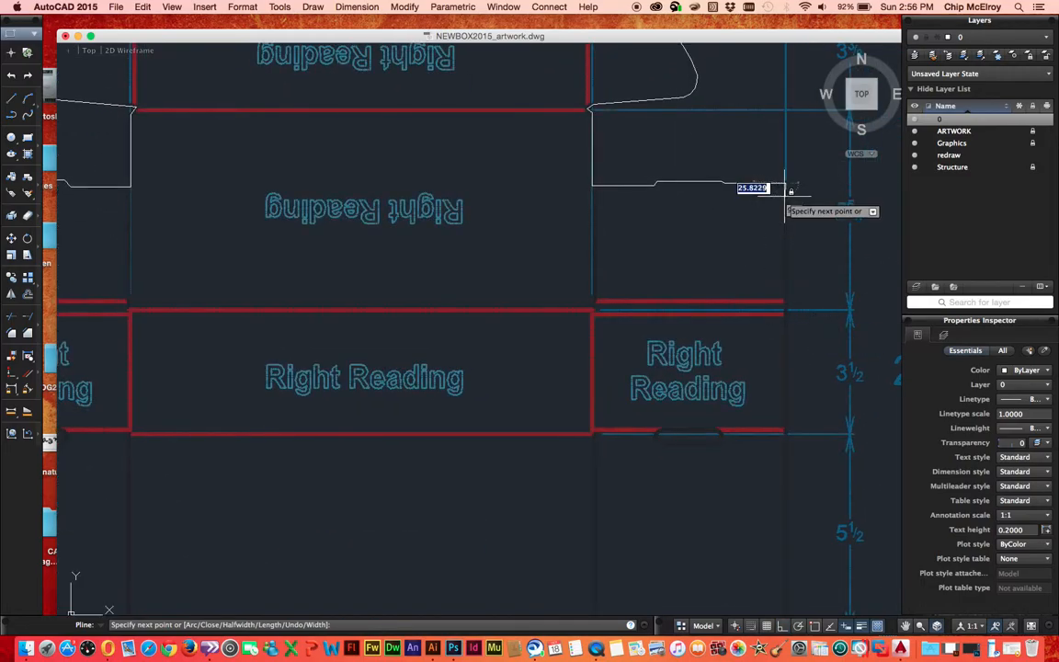
mouse_move(787, 570)
middle_mouse_down()
mouse_move(796, 487)
mouse_move(788, 345)
middle_mouse_up()
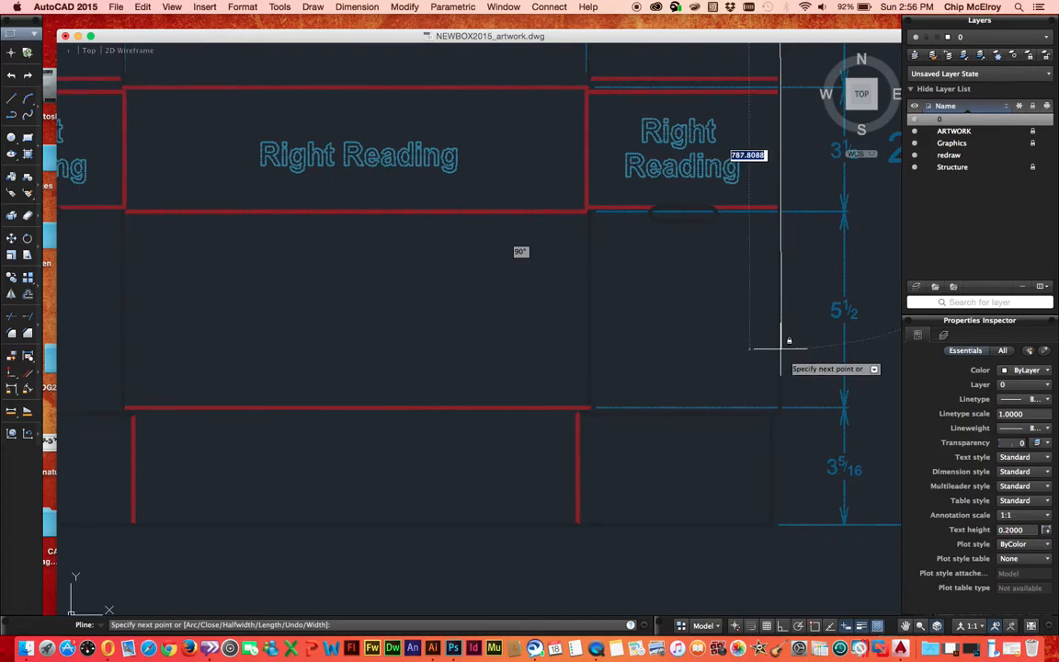
left_click(779, 407)
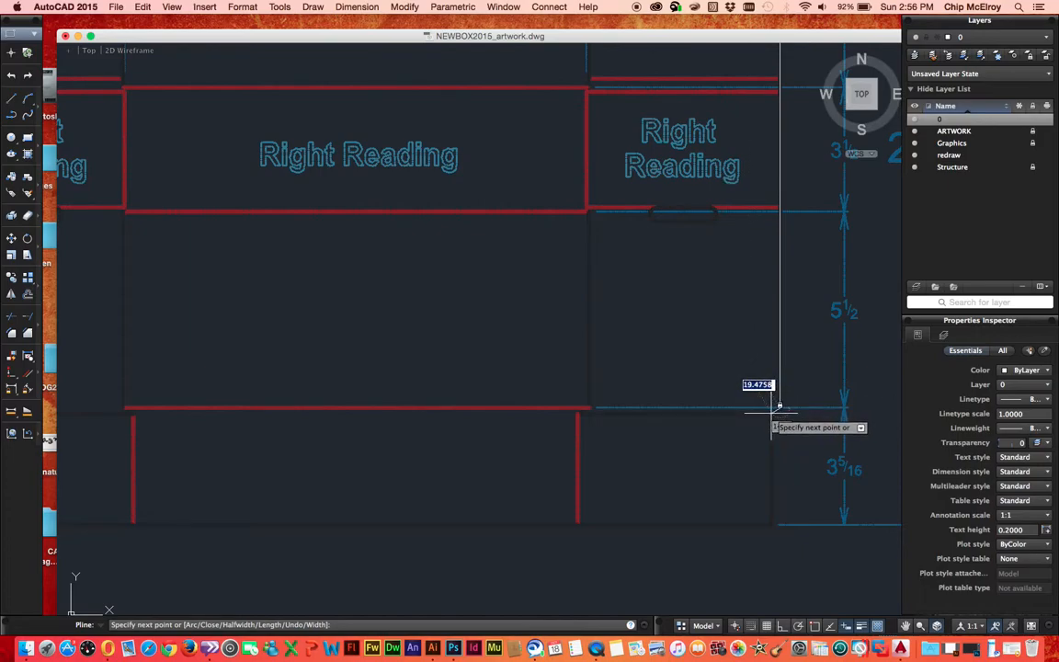
left_click(772, 413)
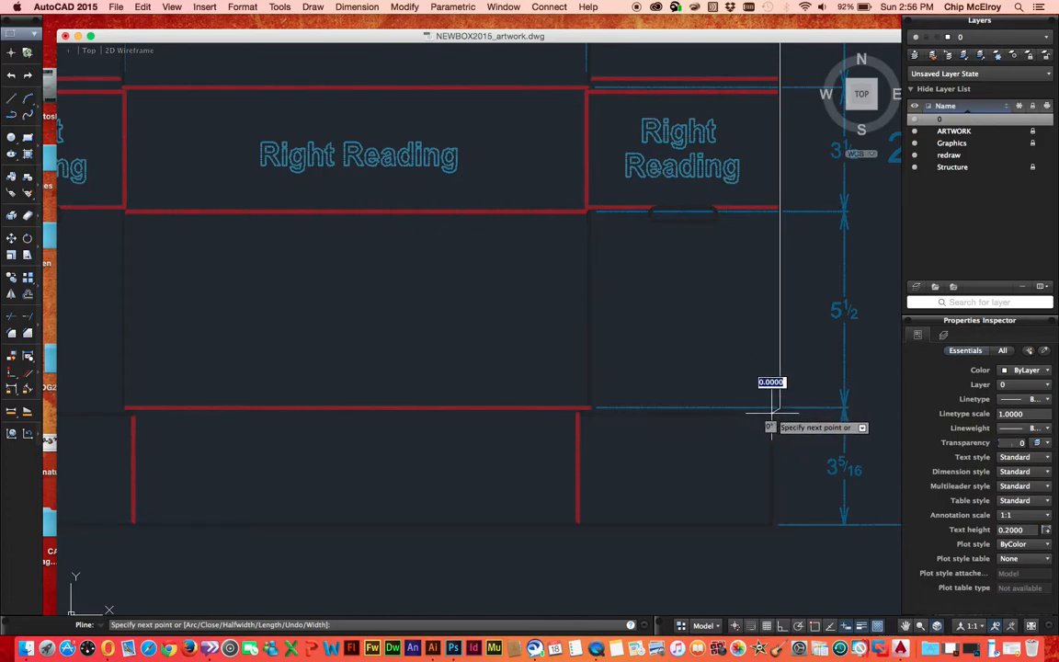
left_click(773, 522)
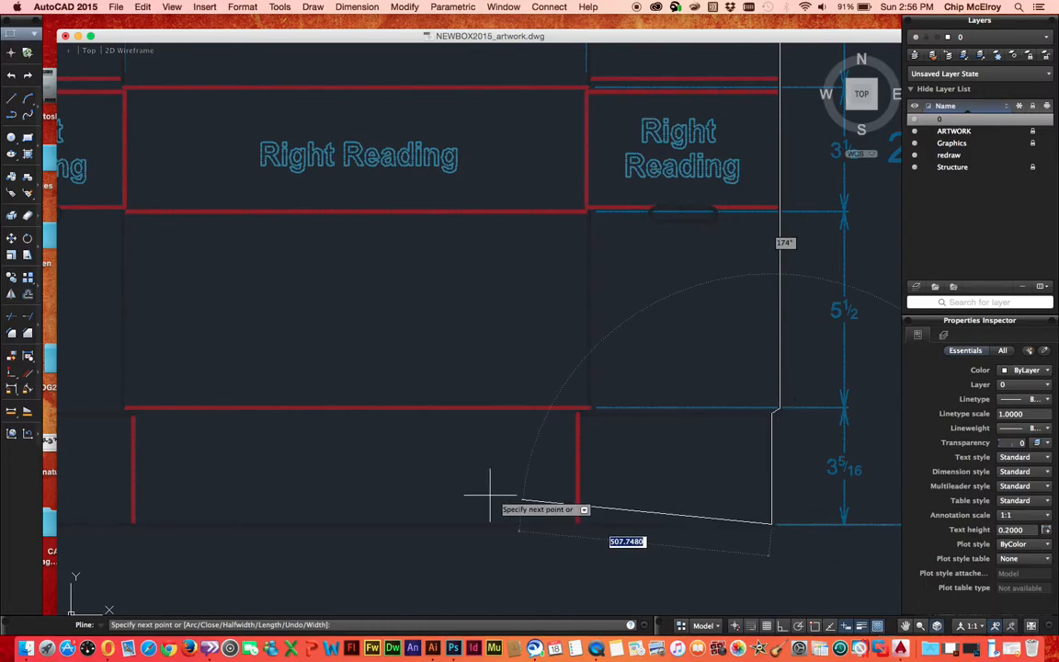
Trace the template's full bottom edge to its left corner and up the outer side of the lower-left flap.
mouse_move(83, 513)
middle_mouse_down()
mouse_move(355, 515)
mouse_move(449, 503)
middle_mouse_up()
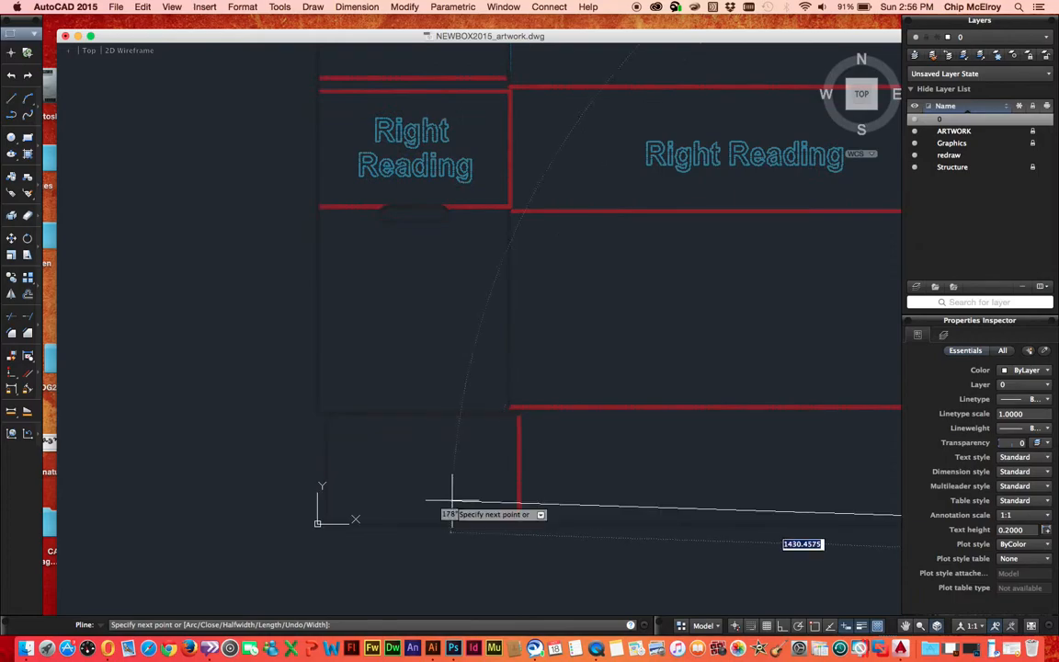
left_click(318, 523)
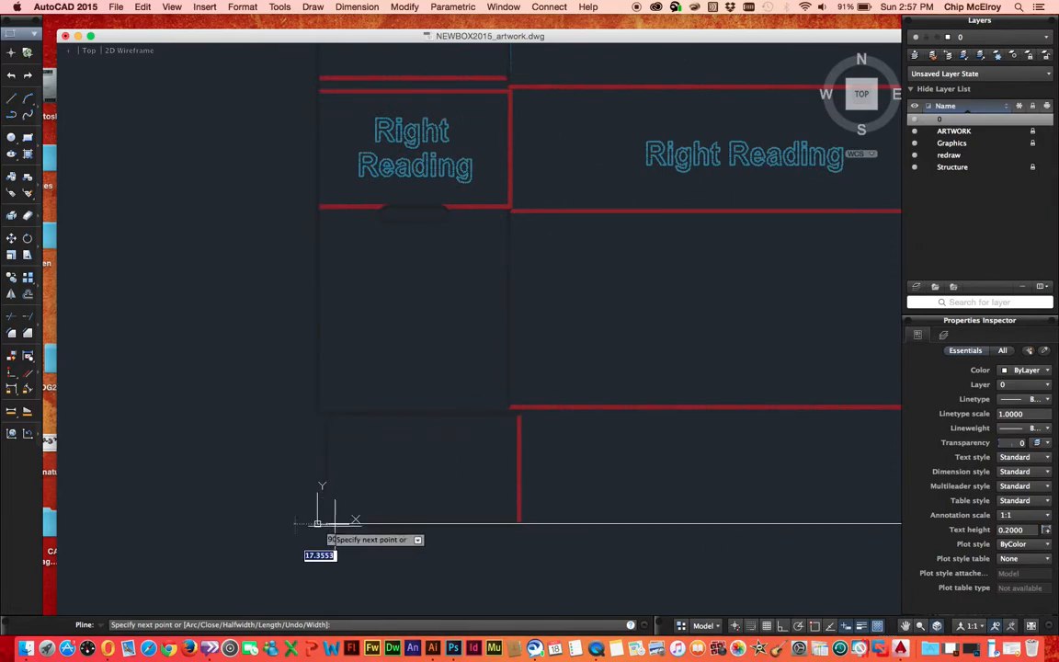
left_click(325, 413)
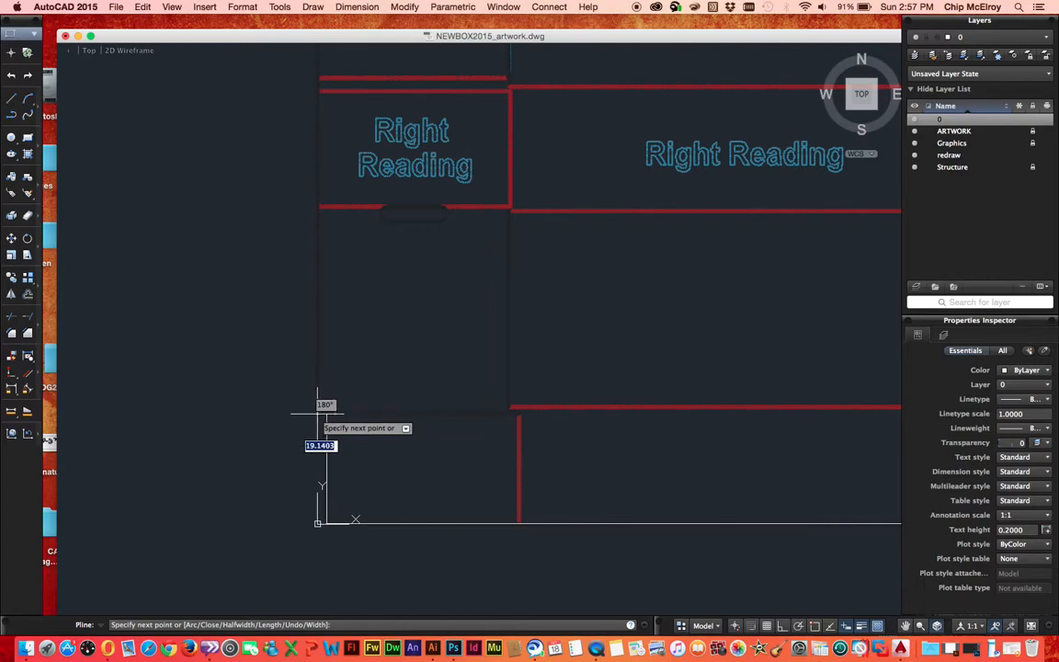
Trace the small step at the lower-left flap and the long left outer edge up to the polyline's starting corner.
left_click(317, 414)
mouse_move(339, 327)
middle_mouse_down()
mouse_move(330, 172)
mouse_move(350, 510)
middle_mouse_up()
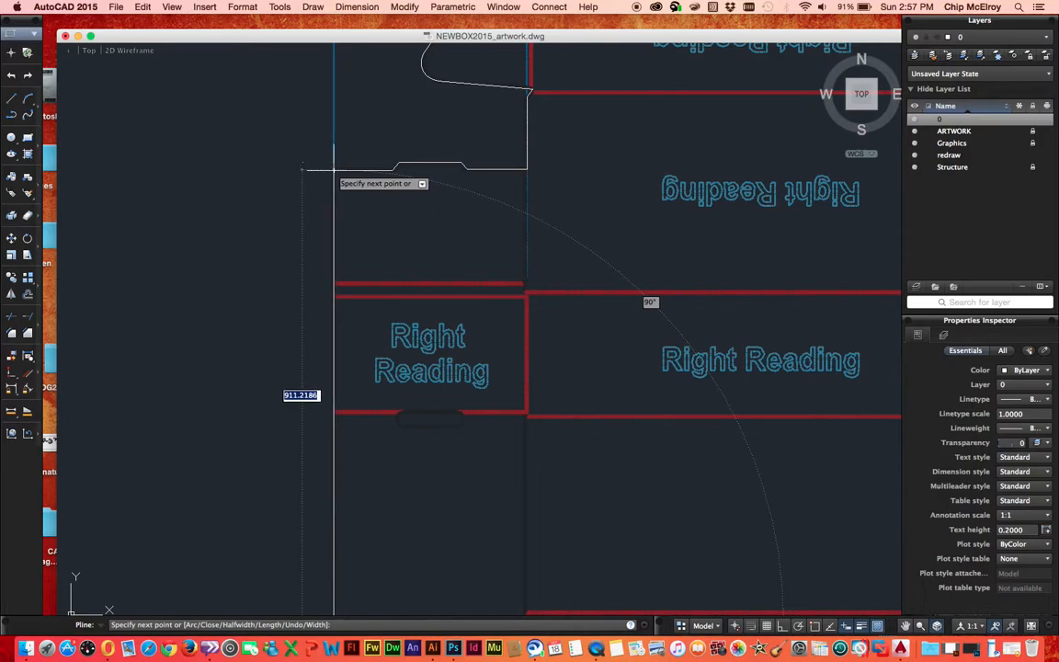
left_click(302, 168)
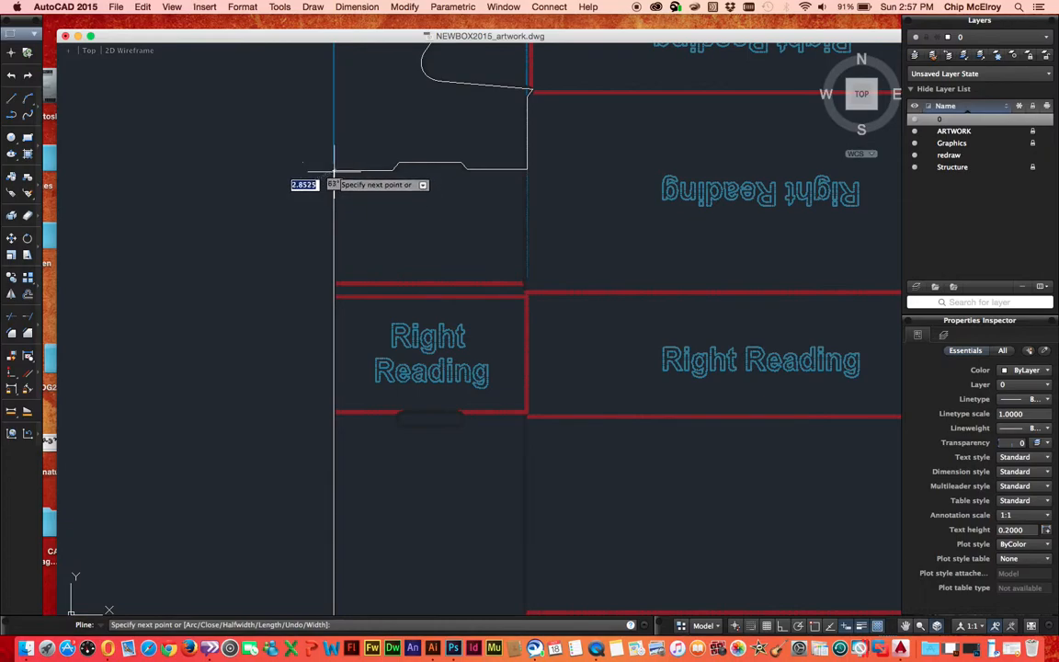
Finish the outline polyline and set its lineweight to 0.35 mm.
key("Return")
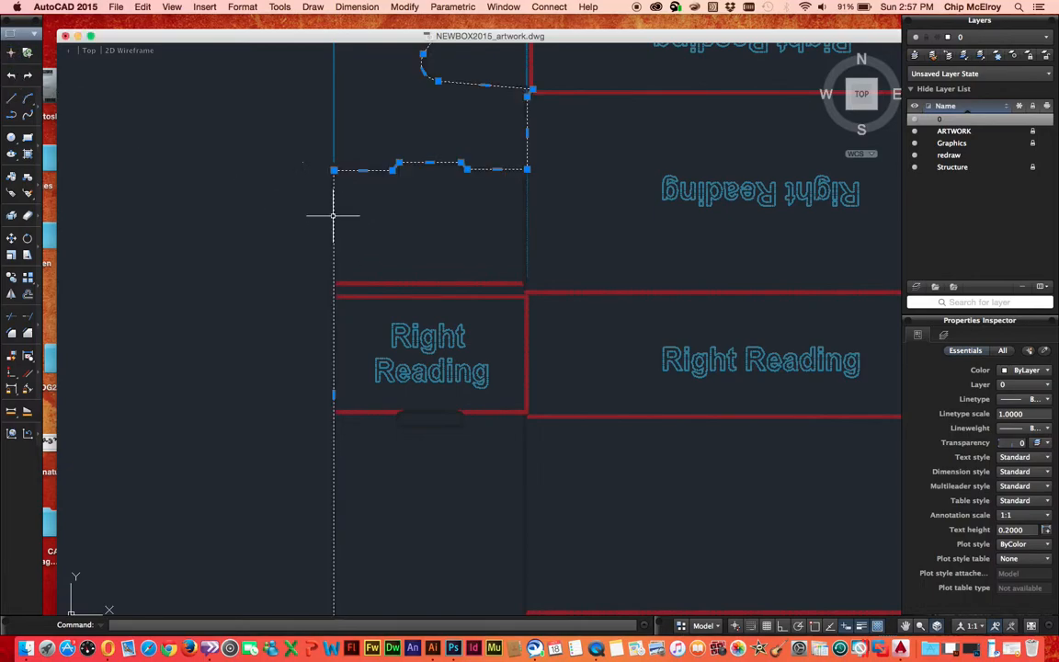
left_click(334, 214)
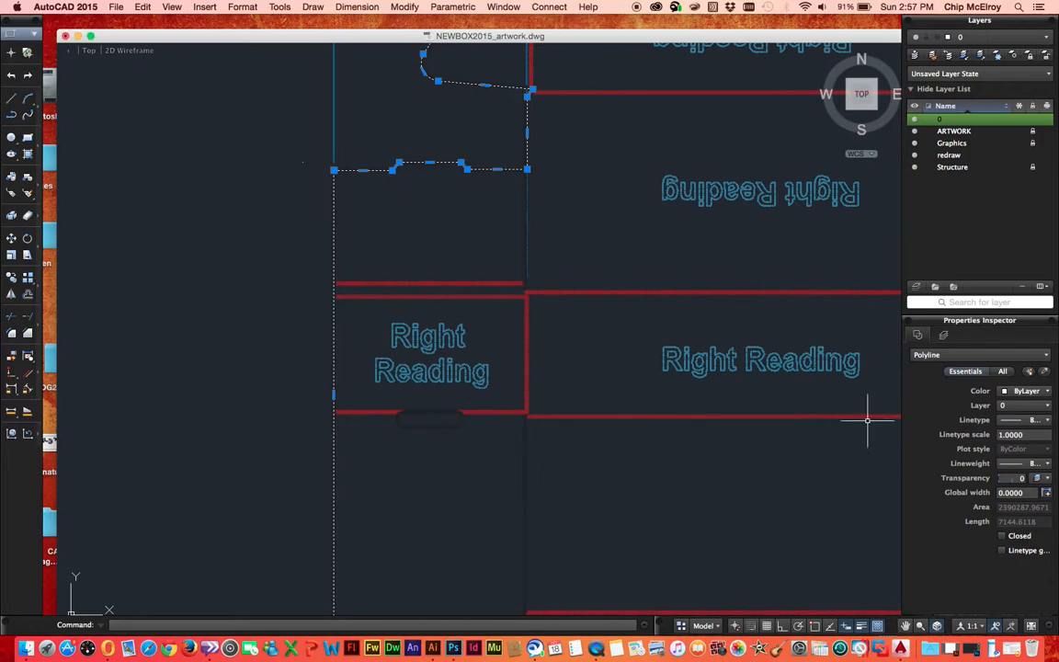
left_click(1018, 467)
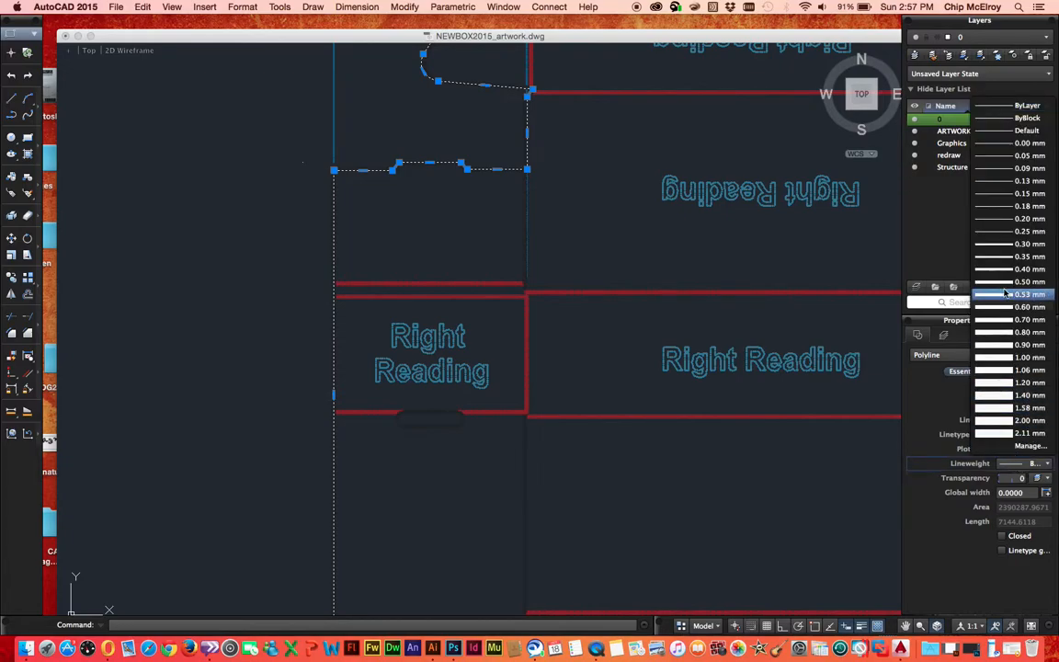
left_click(1001, 257)
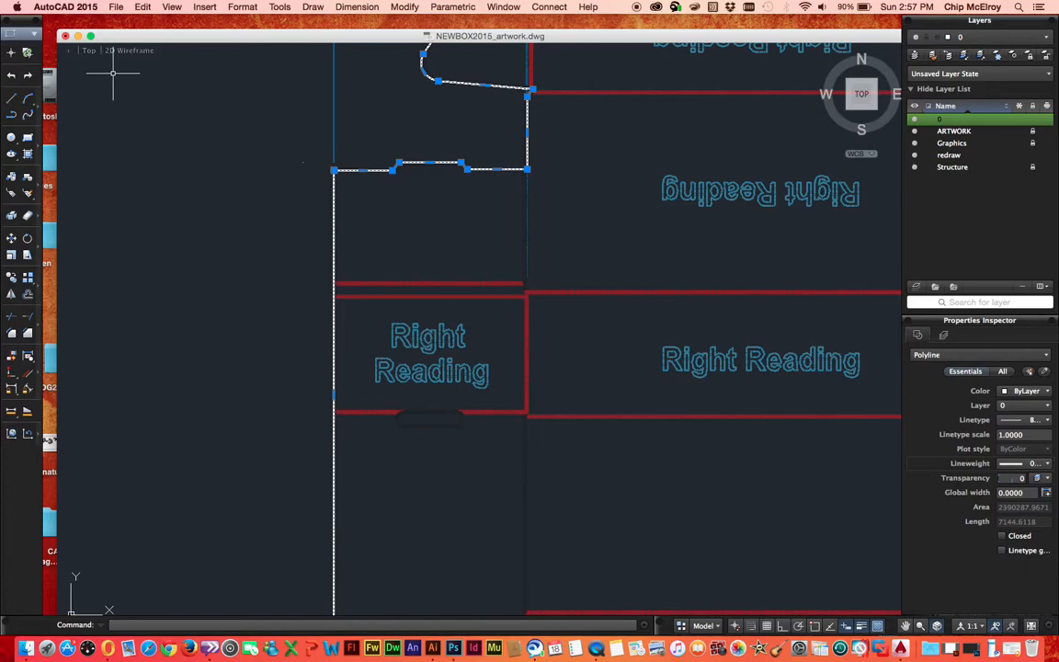
Draw a line along the upper red fold of the left flap, from its inner end to the outline's left edge.
key("super+z")
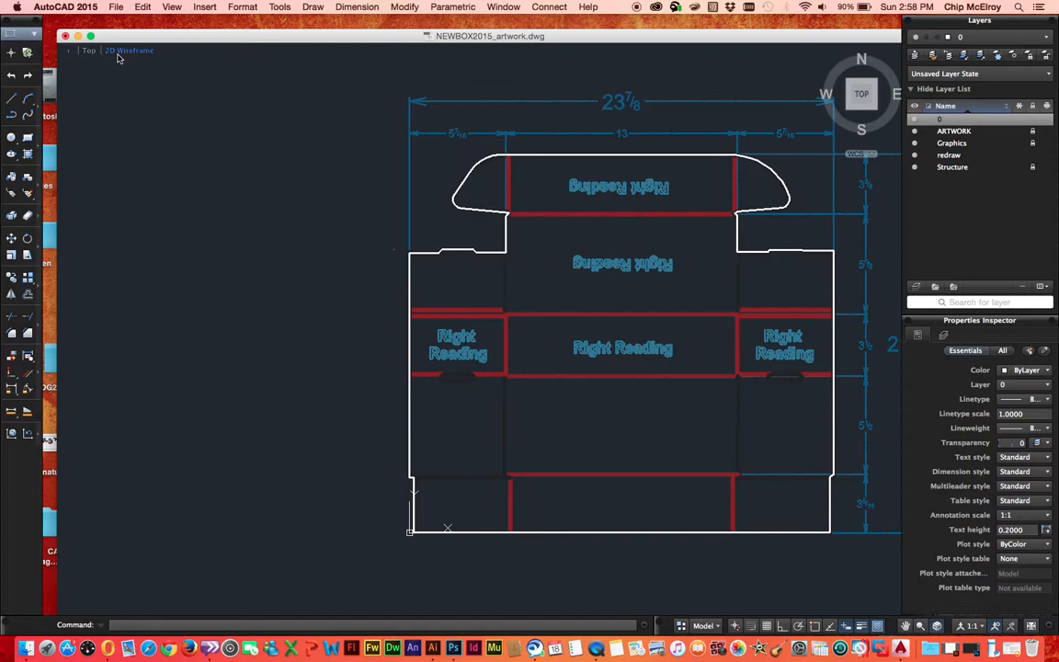
key("super+z")
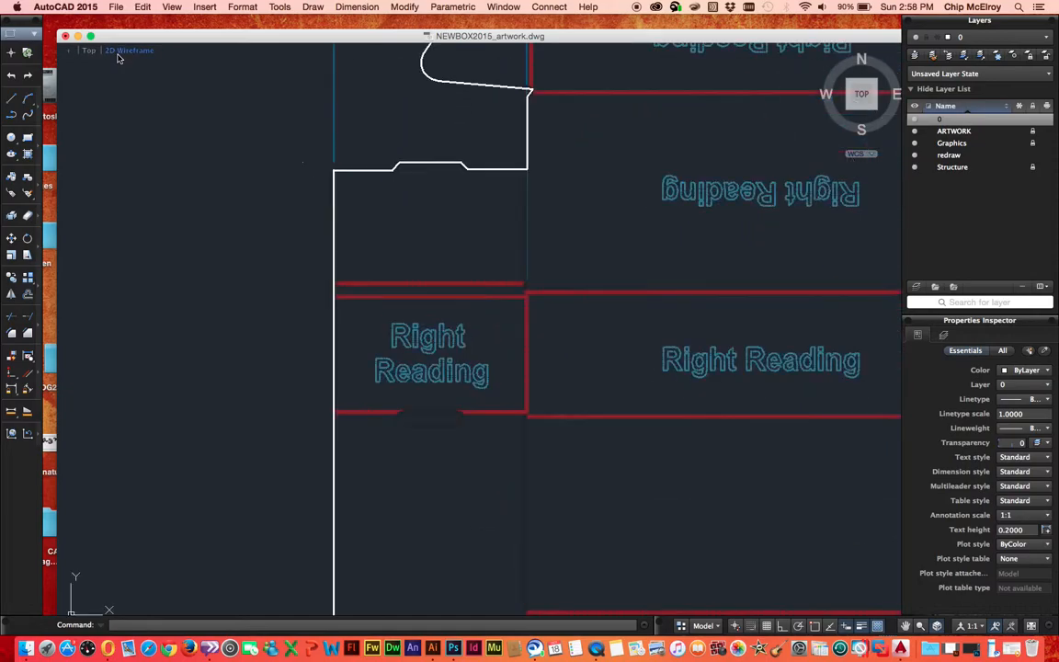
key("super+equal")
key("super+equal")
left_click(13, 100)
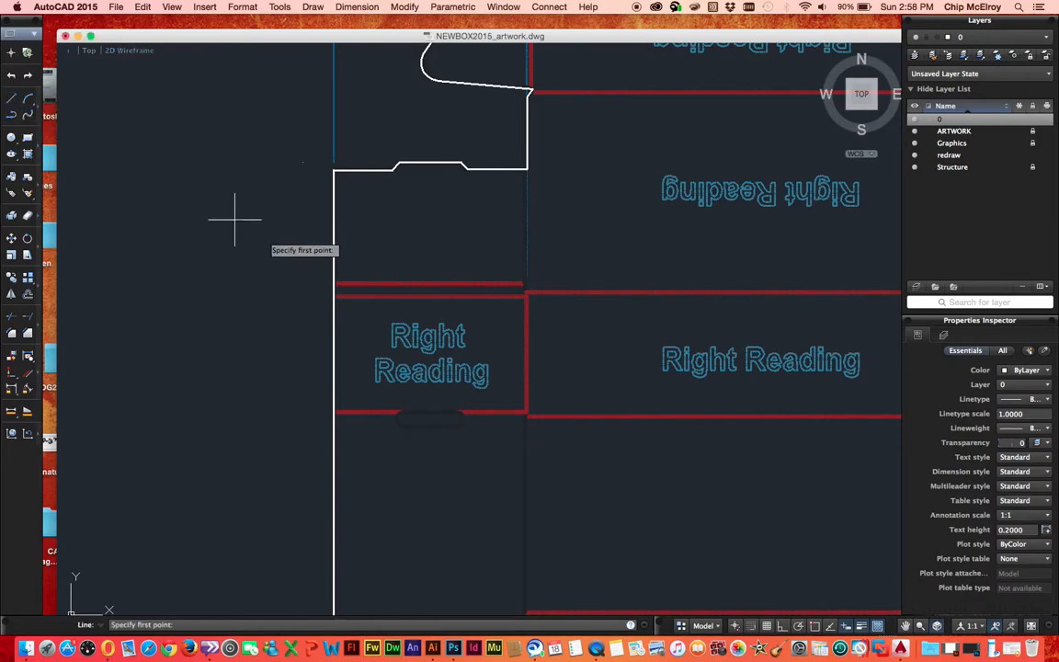
left_click(527, 281)
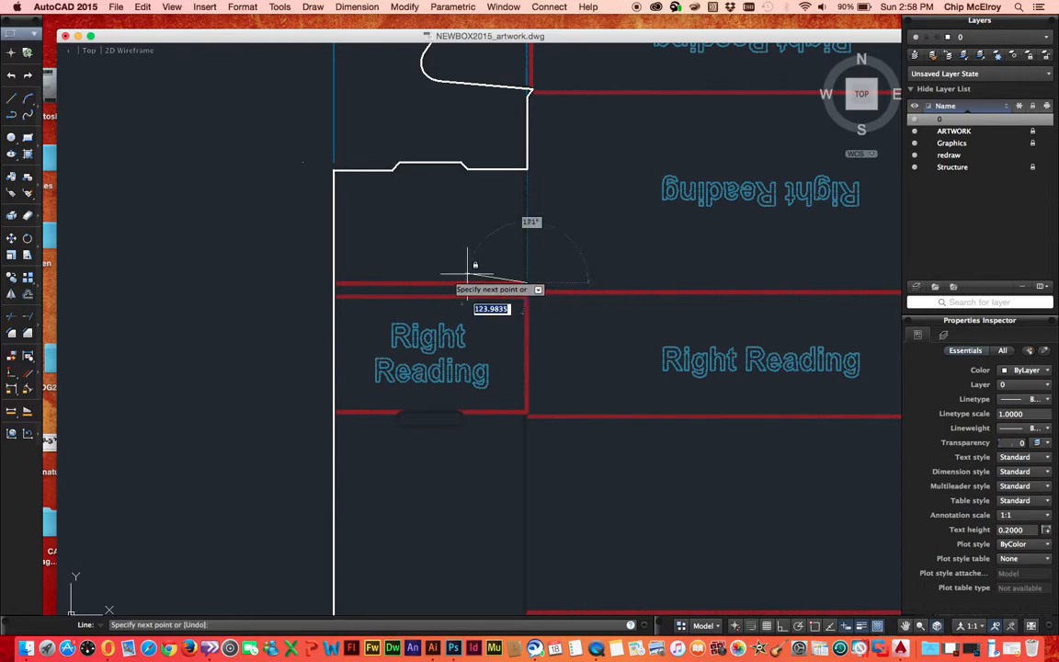
left_click(333, 283)
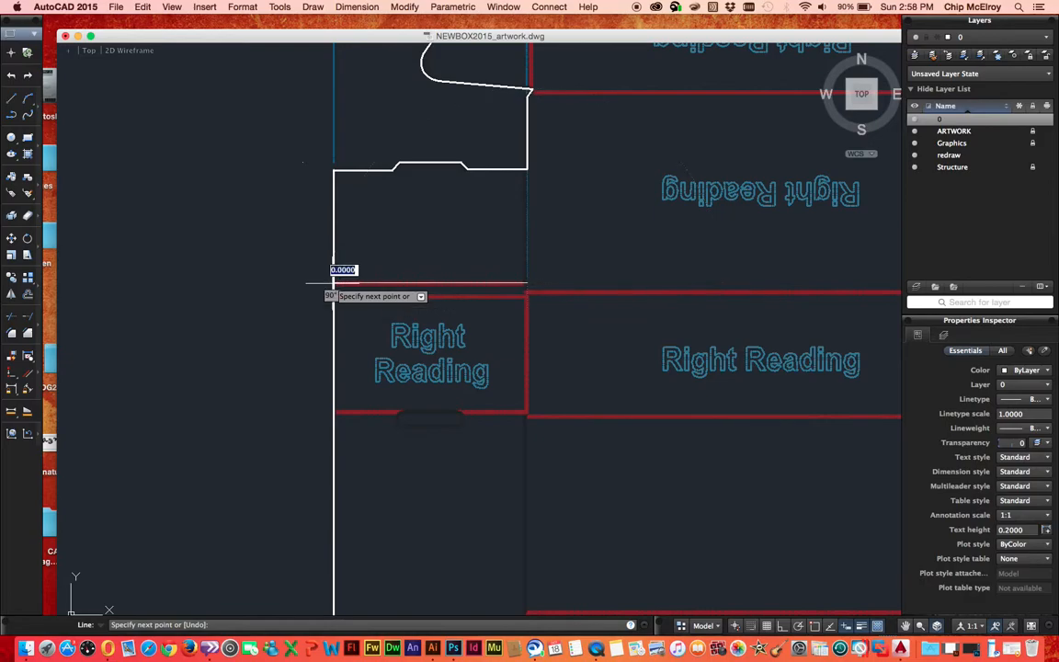
key("Return")
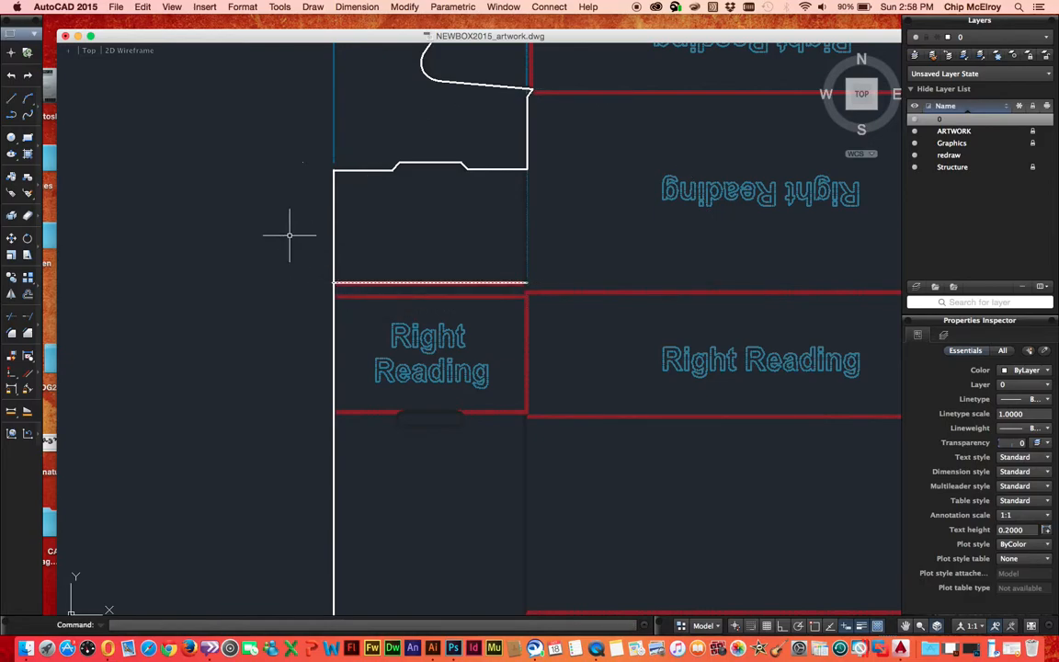
Give the new fold line the AI-Linetype-1 linetype and a 0.25 mm lineweight.
left_click(392, 282)
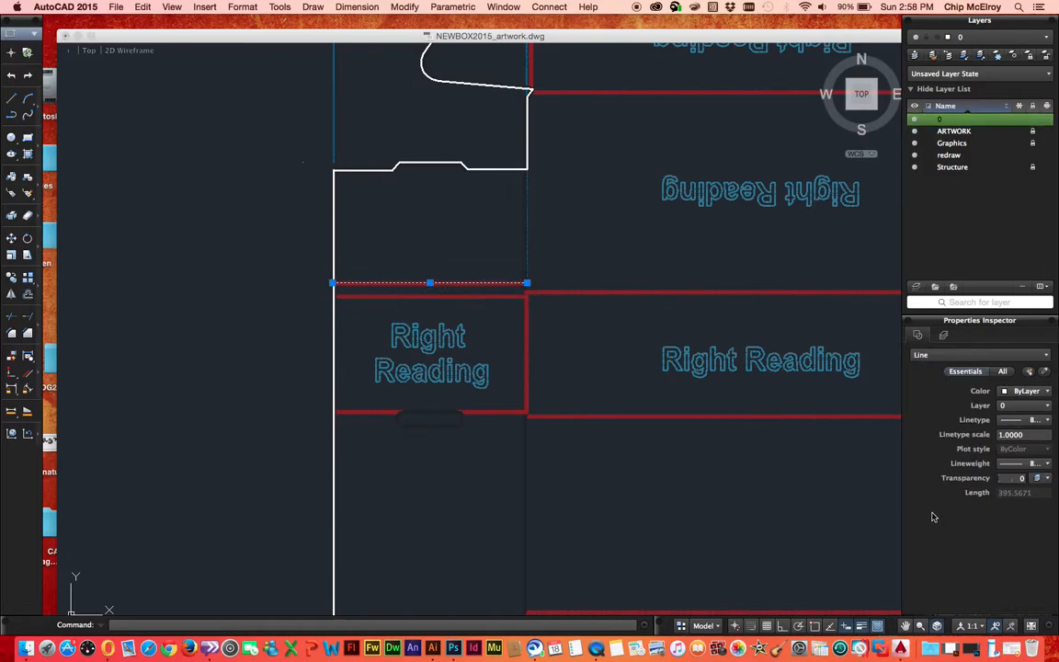
left_click(1015, 421)
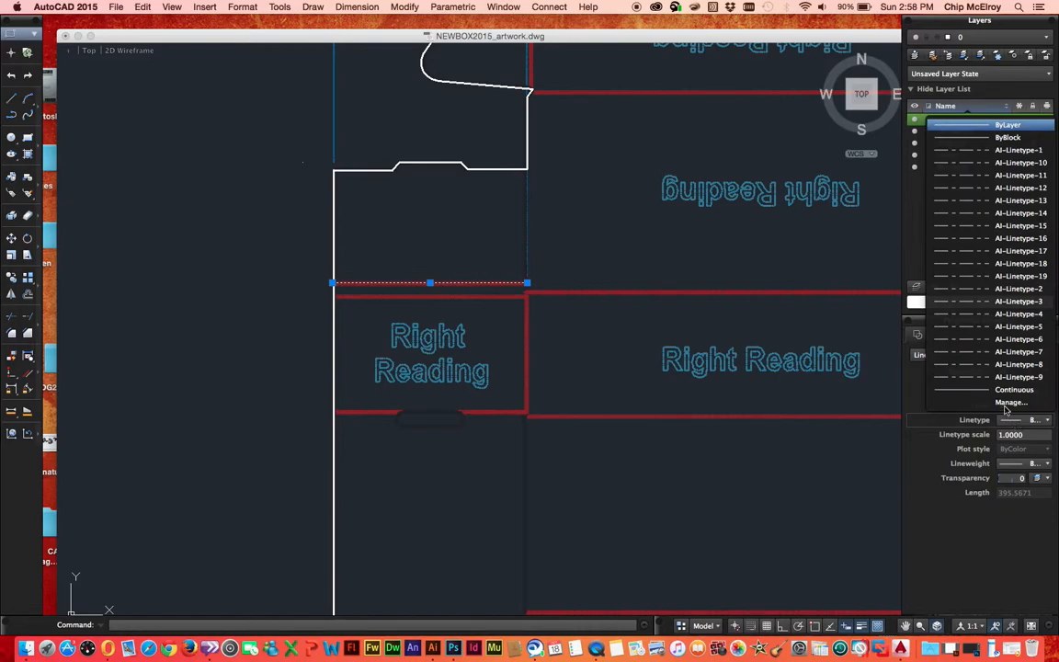
left_click(1014, 151)
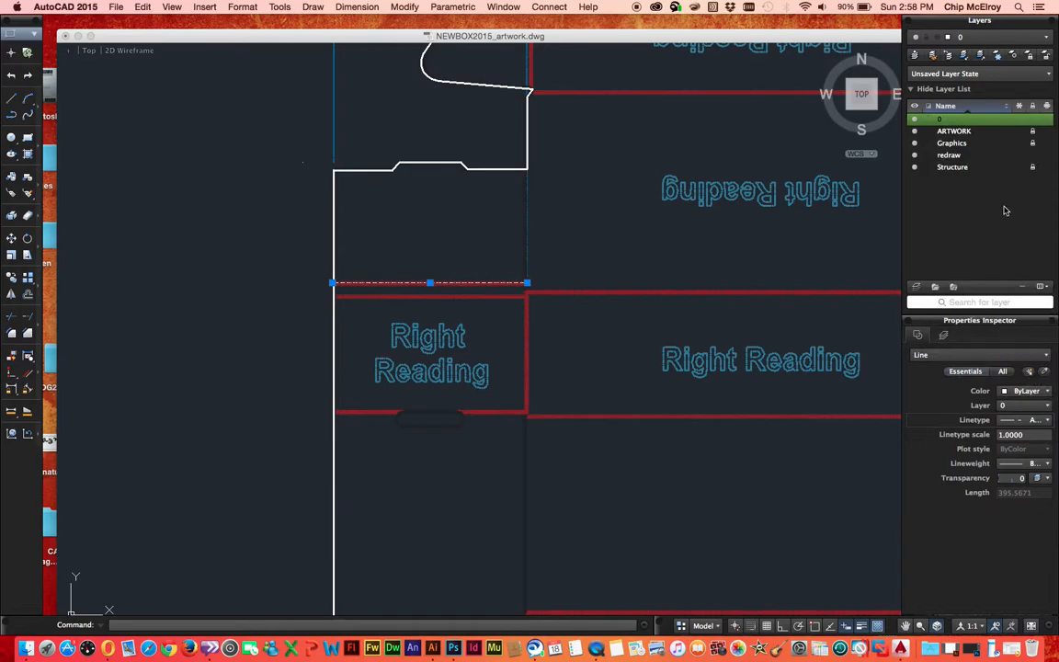
left_click(1014, 466)
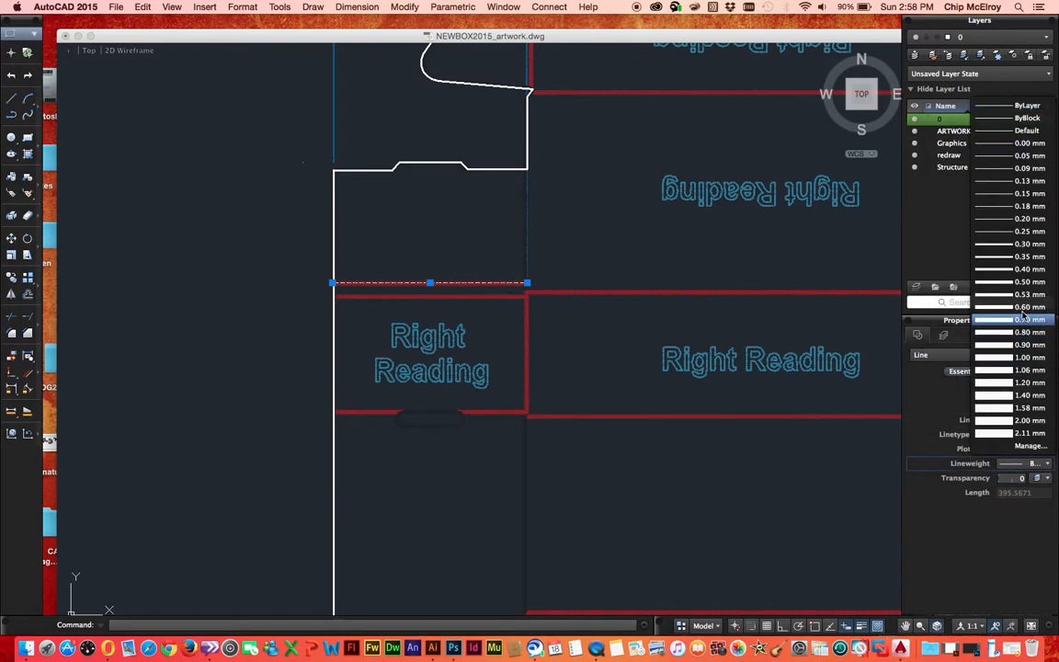
left_click(1017, 259)
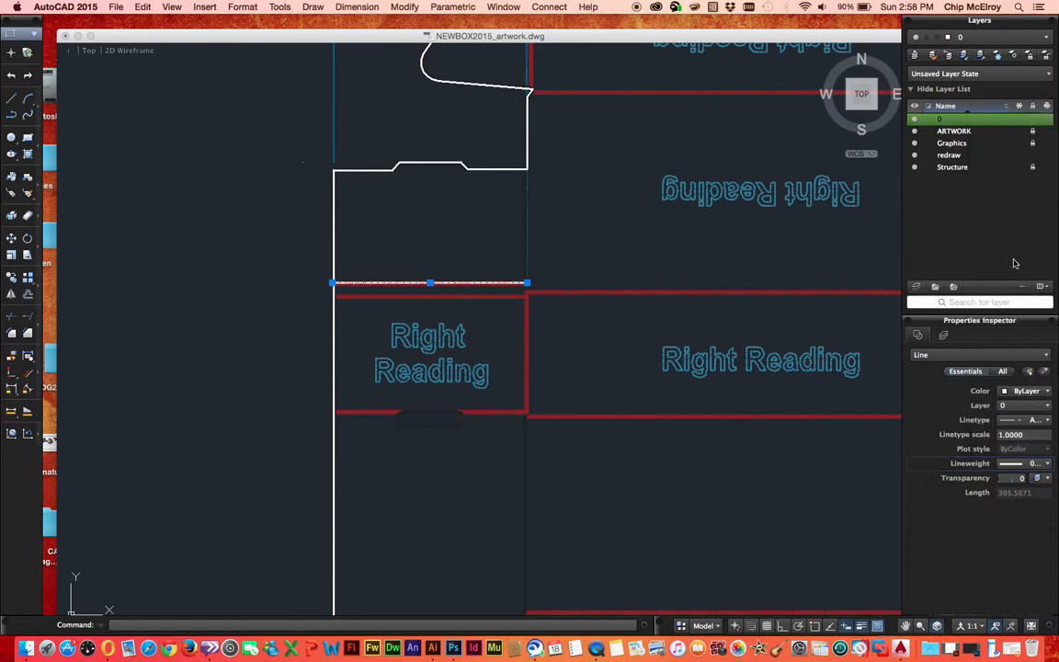
left_click(1032, 467)
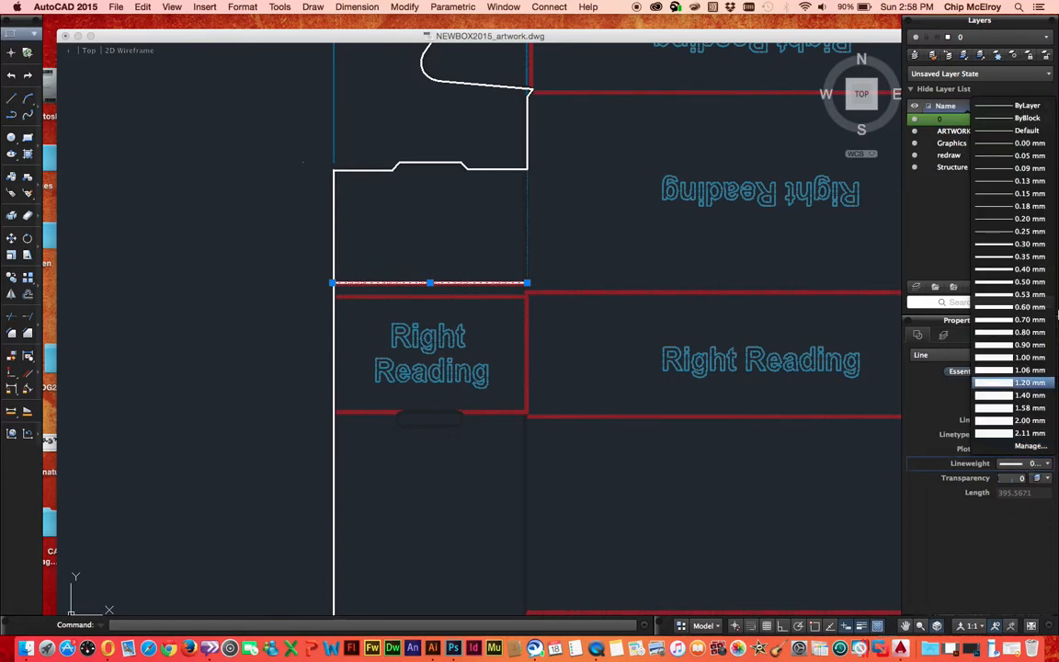
left_click(1024, 230)
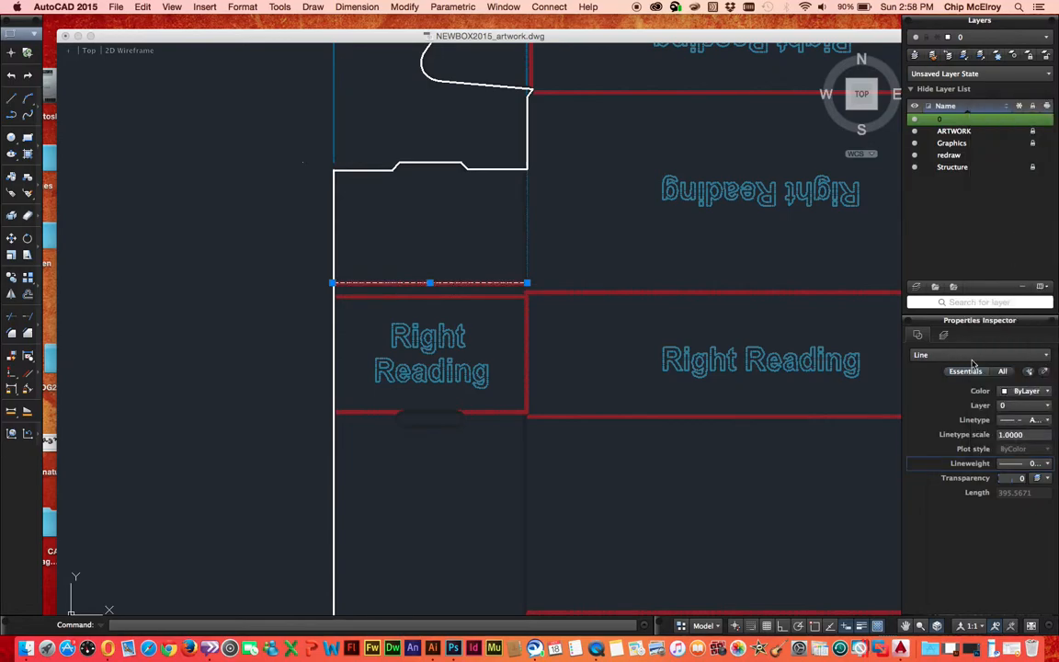
Set the fold line's color to Blue and make its lineweight slightly heavier.
left_click(1023, 393)
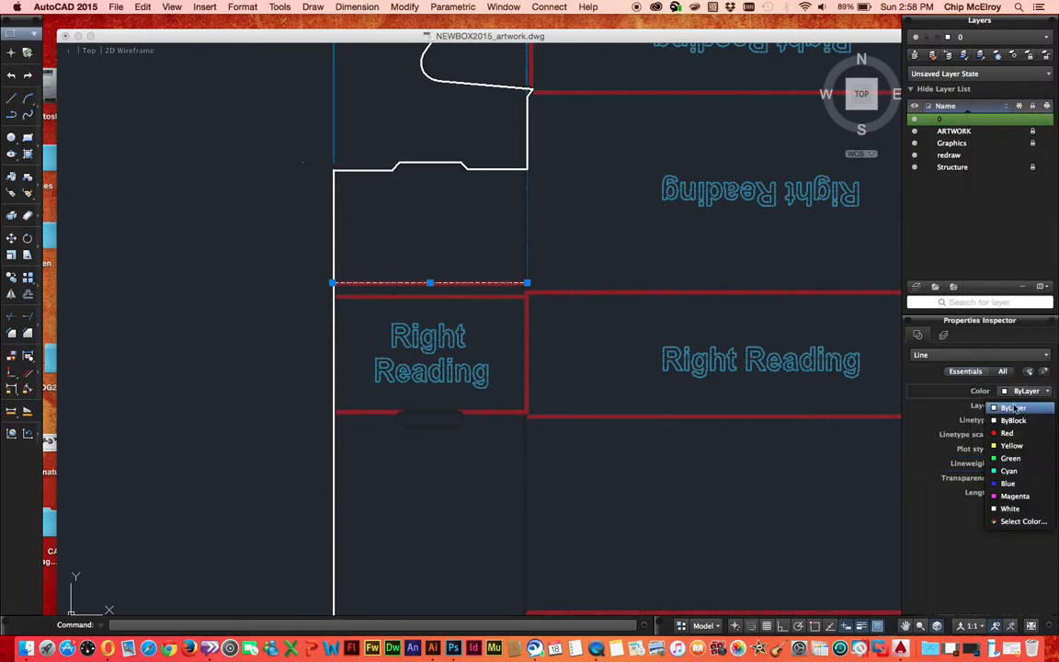
left_click(1008, 484)
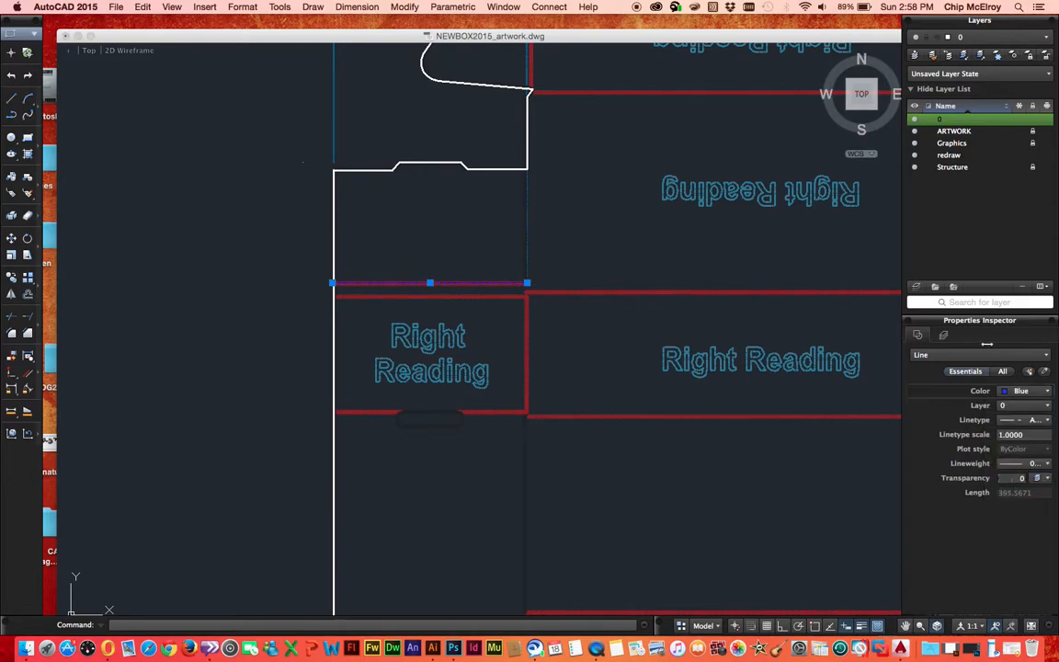
left_click(1029, 465)
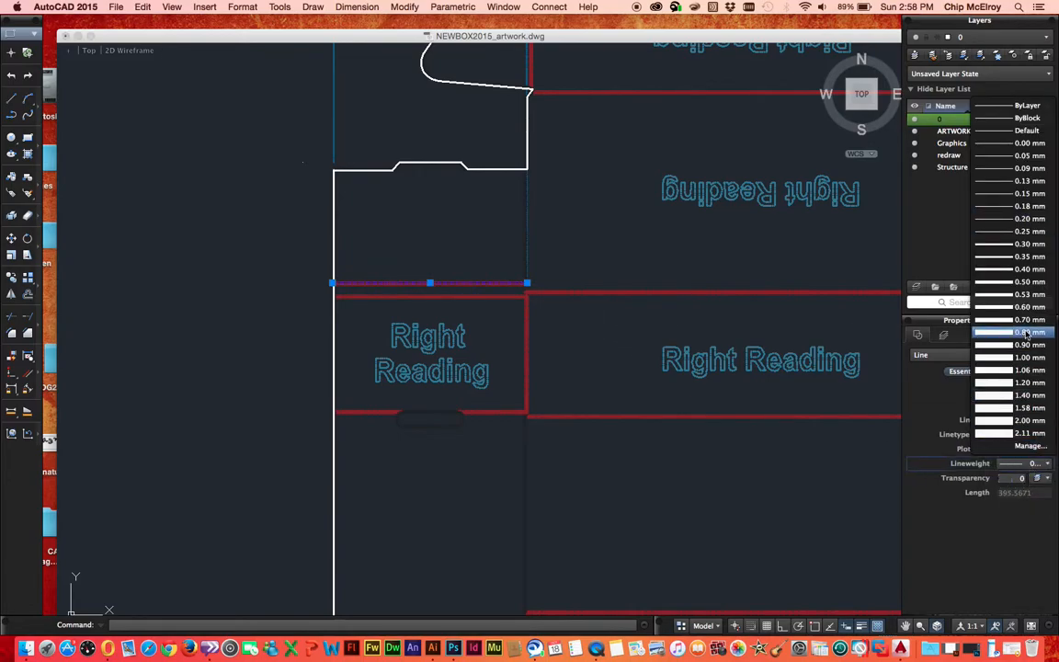
left_click(1016, 232)
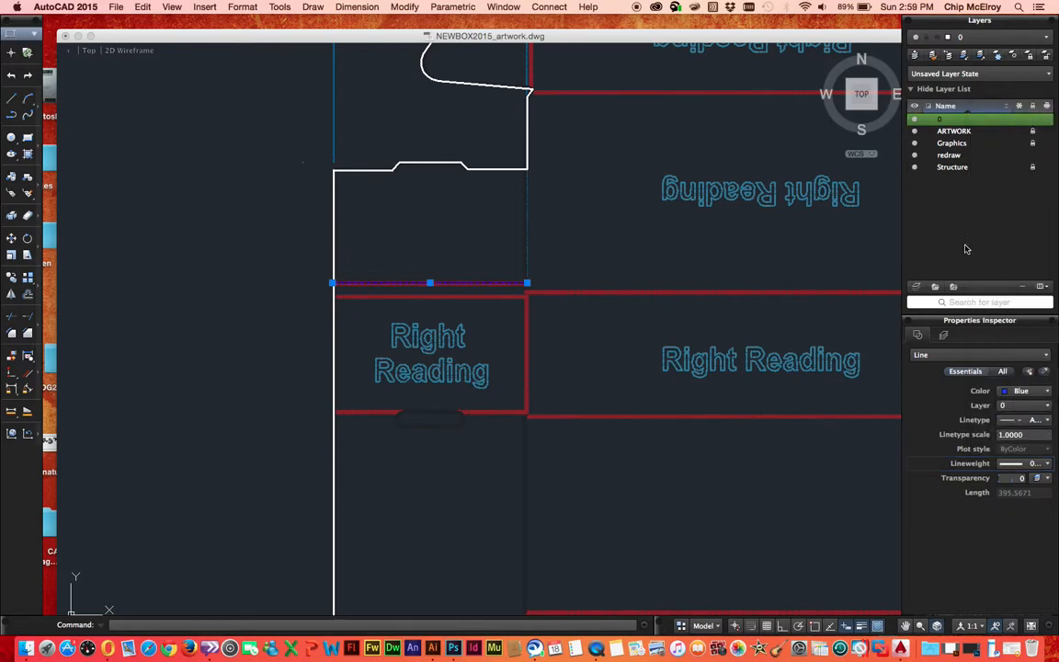
Trace a polyline over the left flap's red panel folds, along the top, down the inner side and back to the slot's near end.
left_click(9, 52)
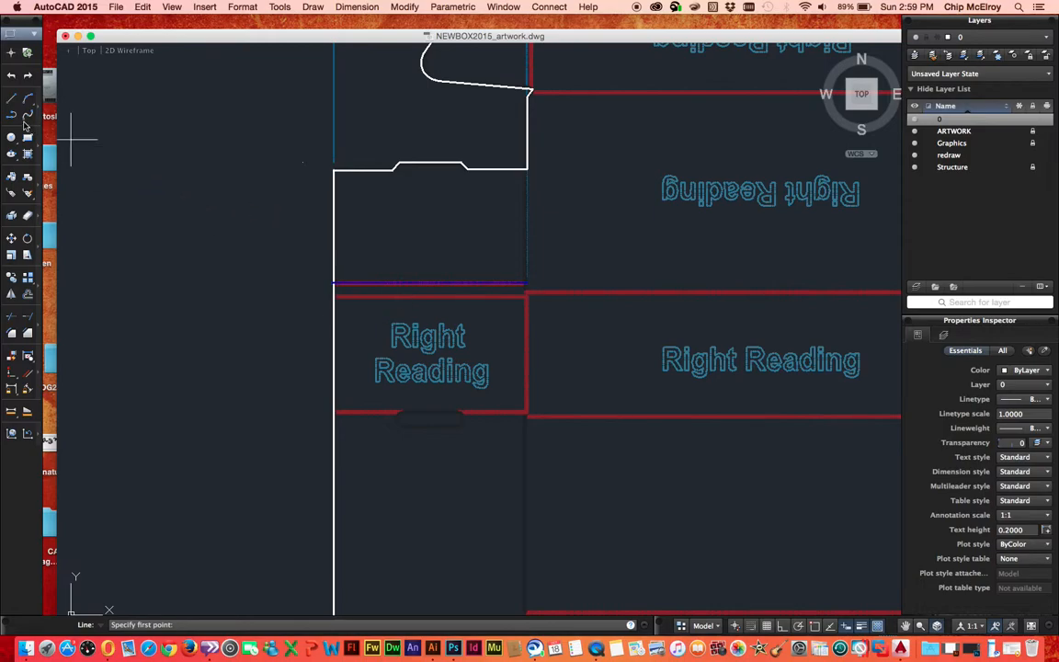
left_click(11, 116)
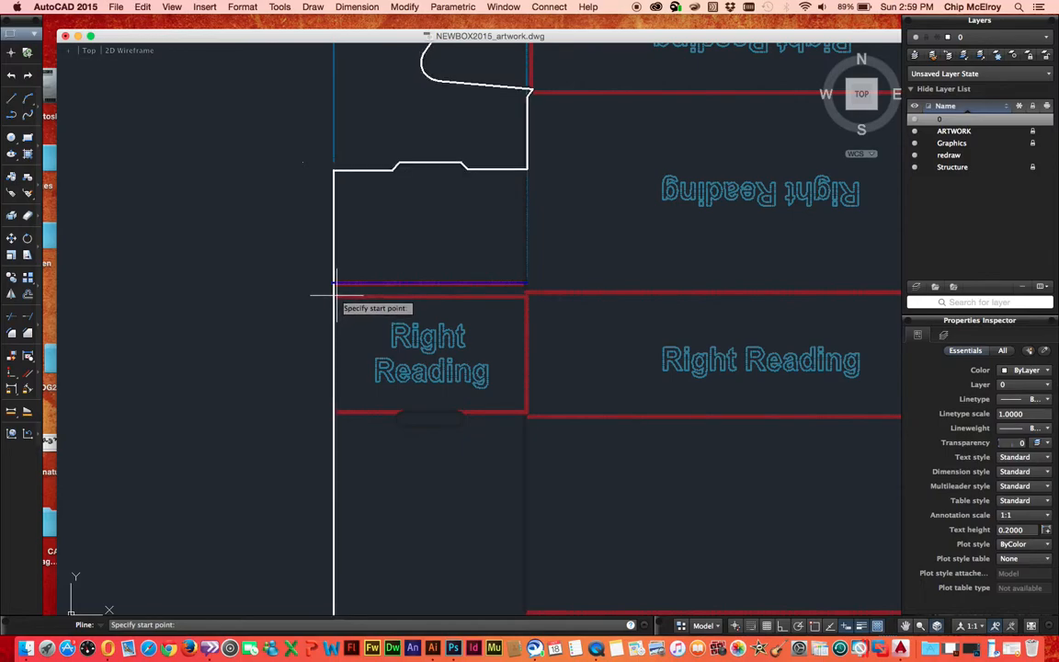
left_click(335, 296)
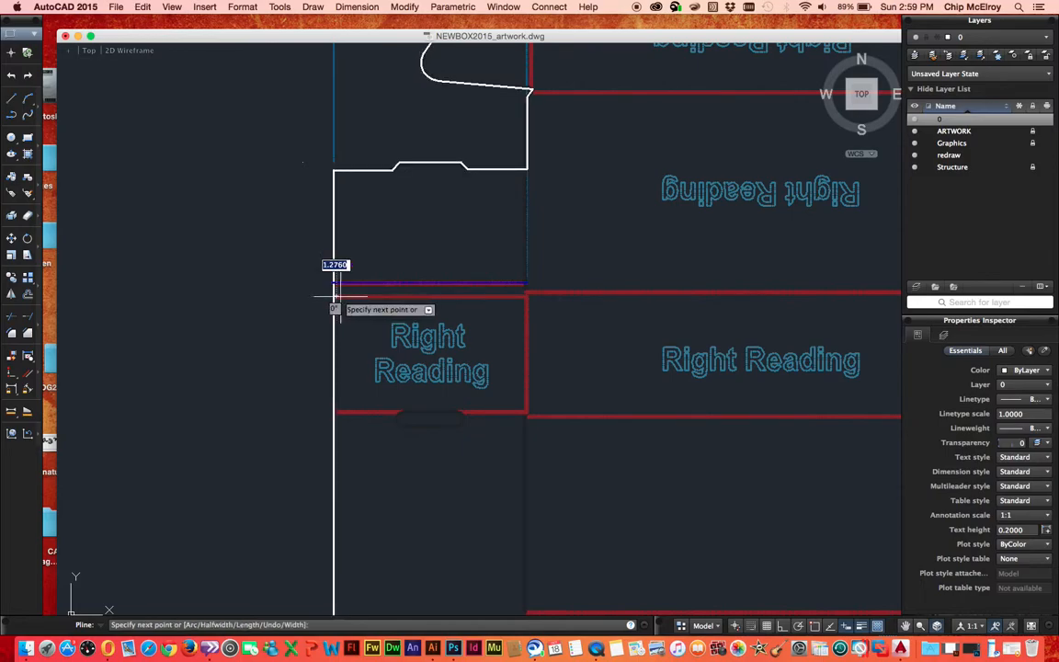
left_click(527, 295)
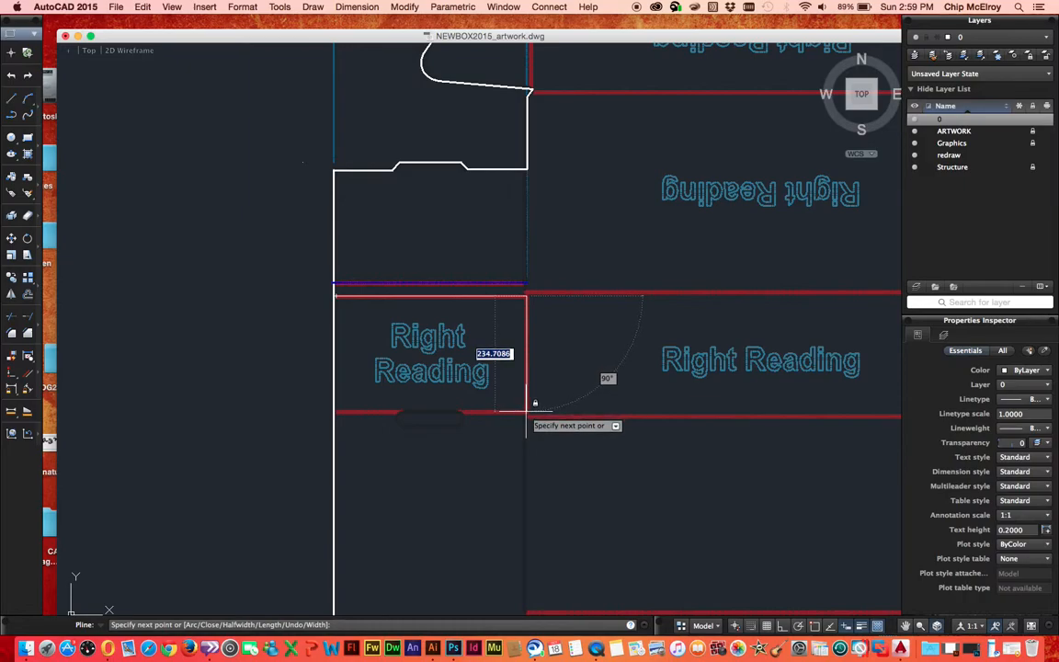
left_click(526, 411)
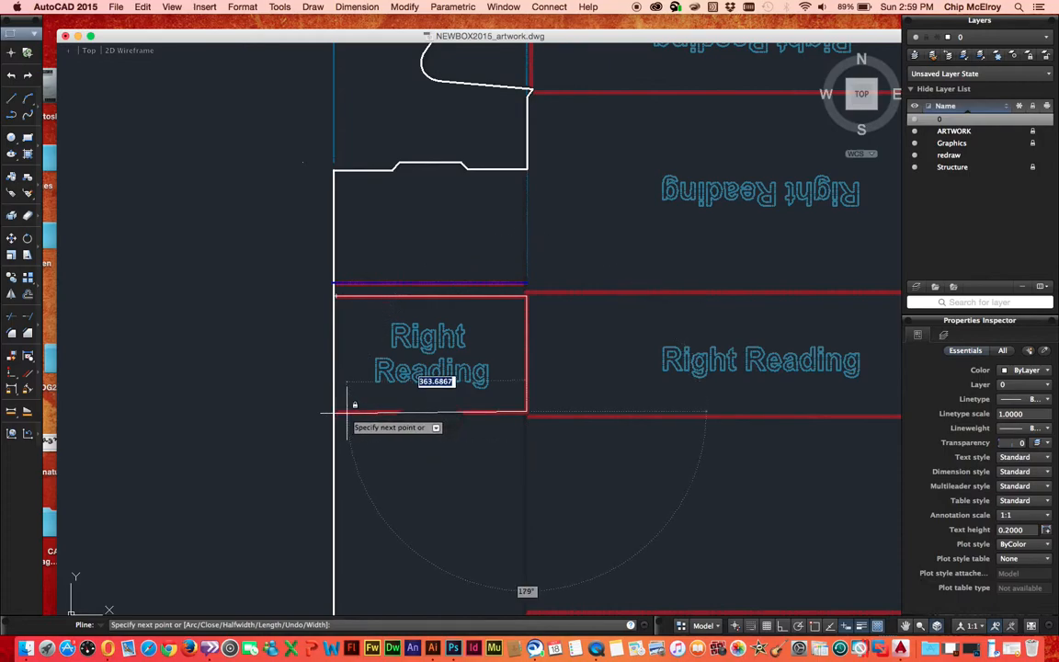
left_click(464, 412)
key("Return")
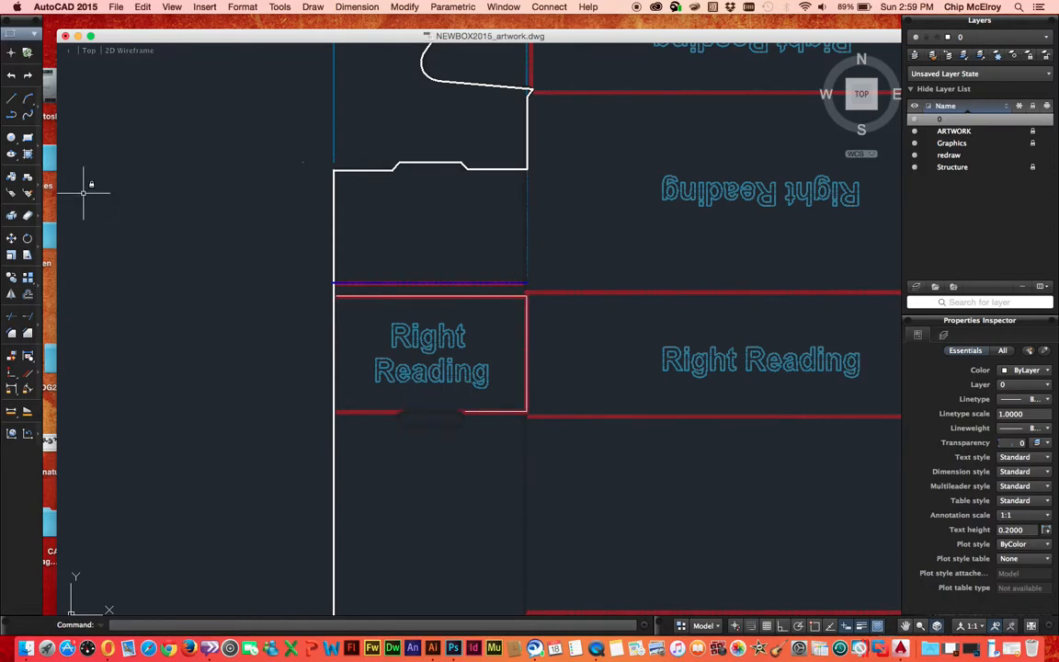
Style the traced left flap polyline with color Blue, lineweight 0.30 mm and linetype AI-Linetype-1.
left_click(527, 328)
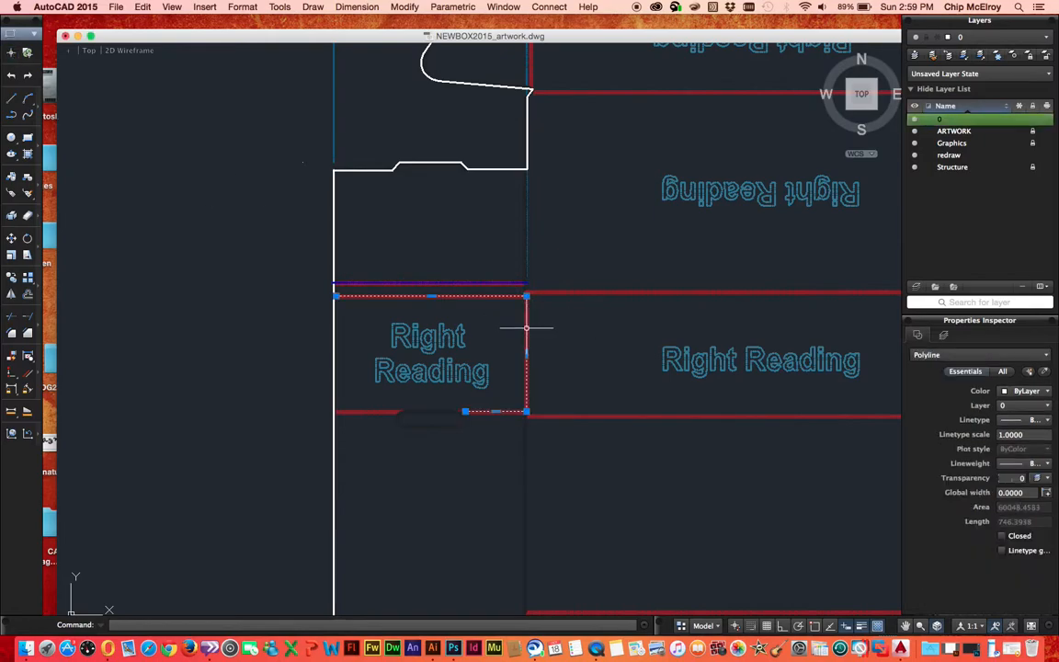
left_click(1016, 393)
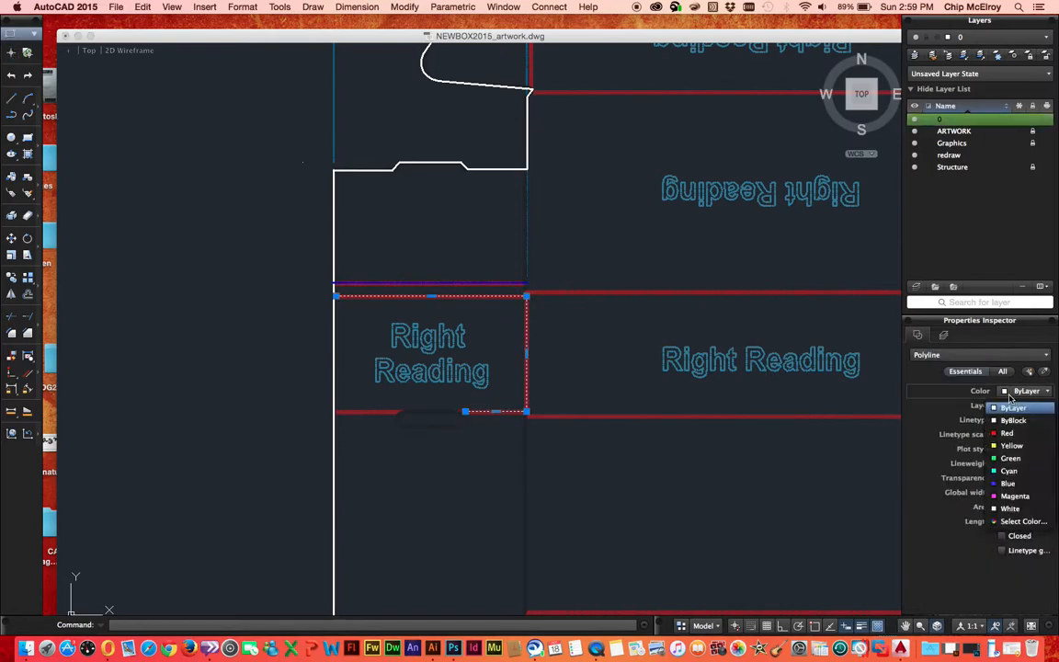
left_click(1007, 484)
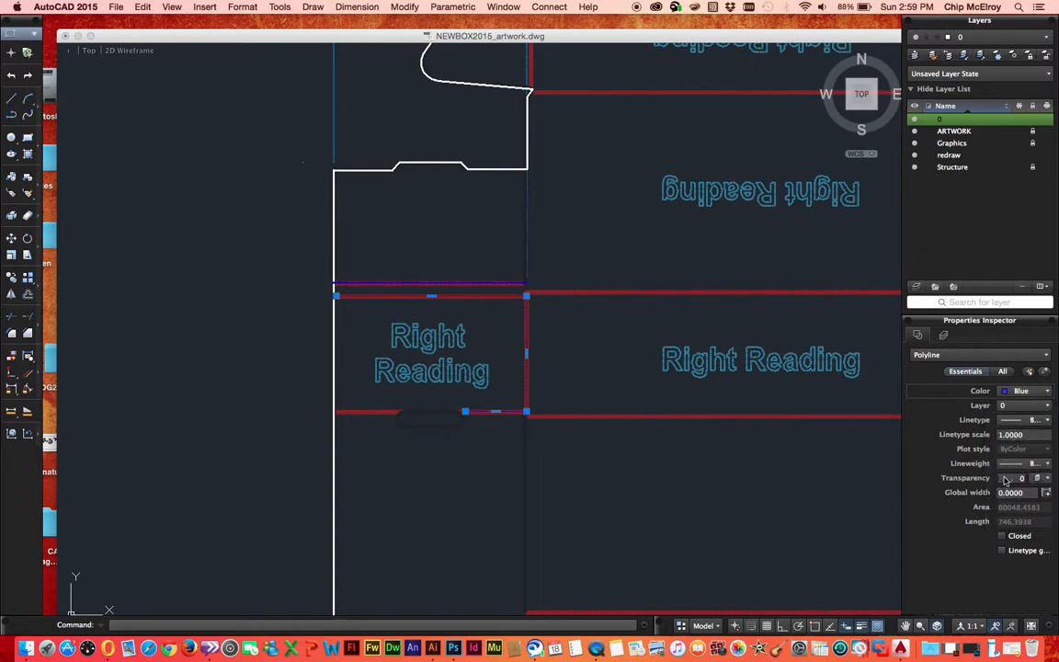
left_click(1030, 465)
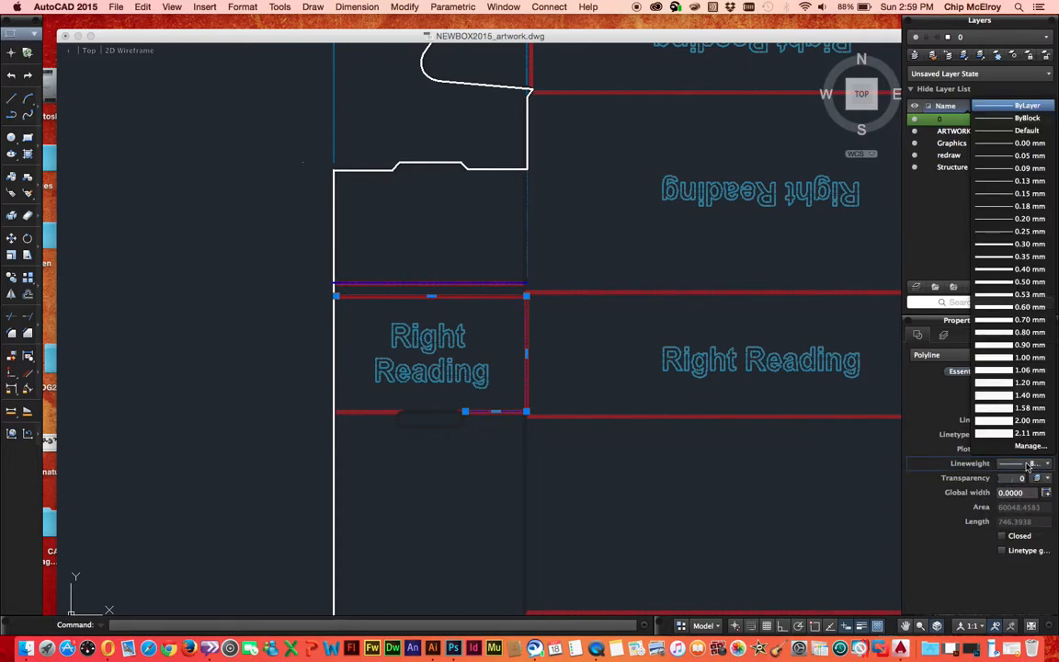
left_click(1004, 245)
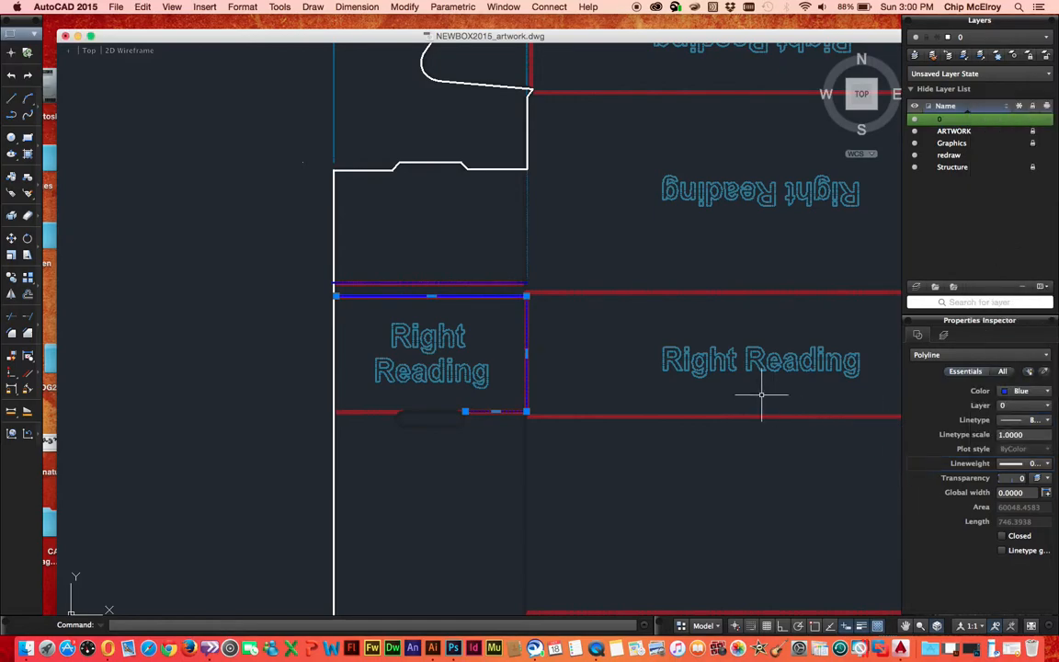
left_click(1014, 420)
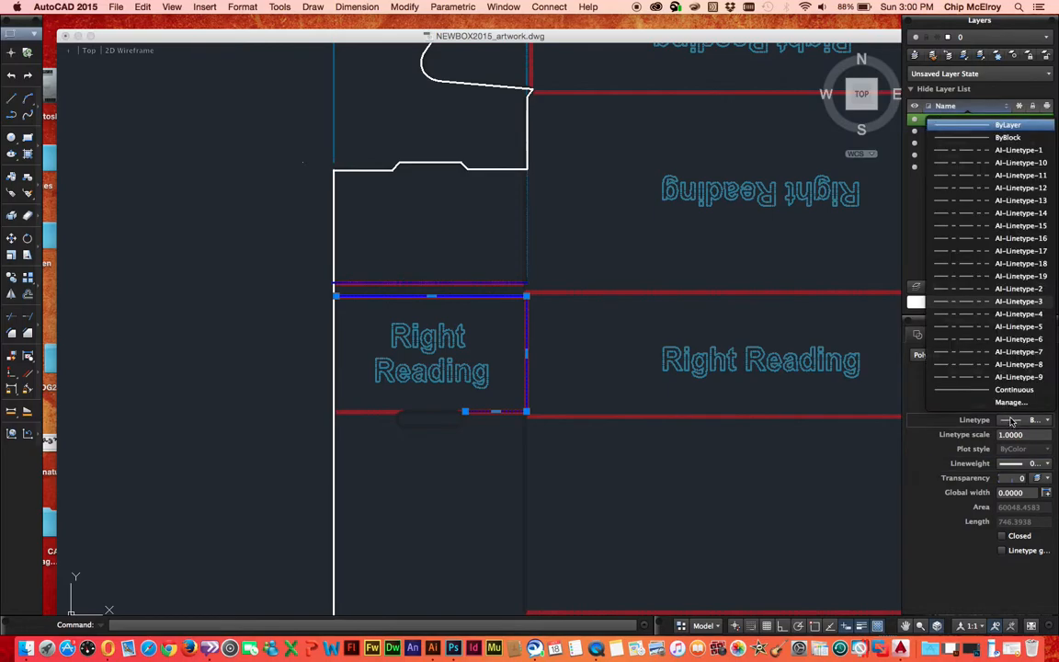
left_click(1020, 152)
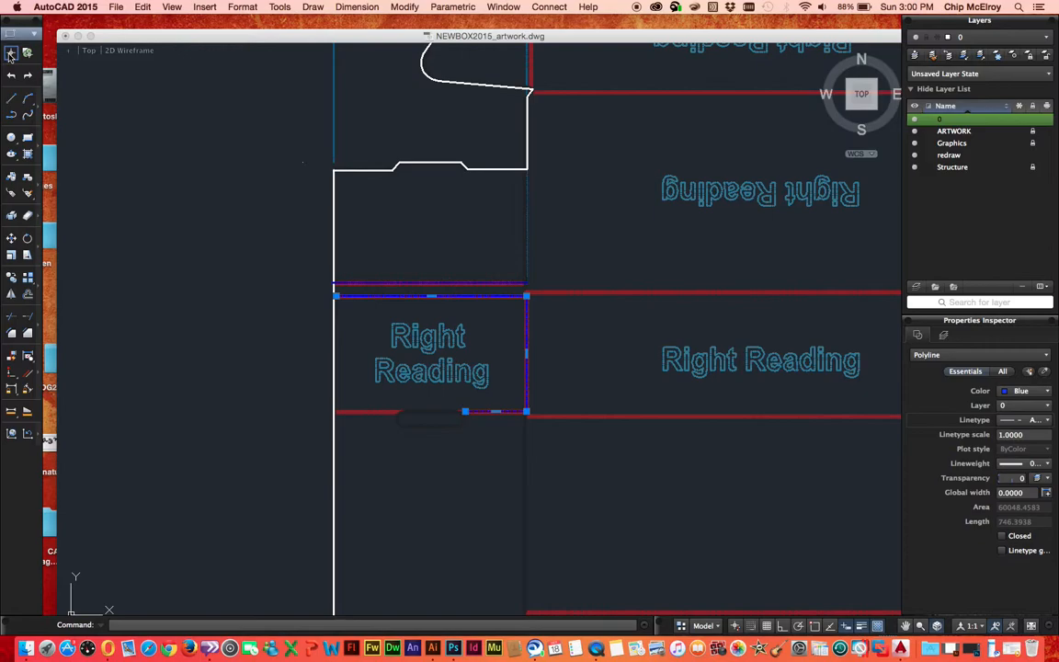
Draw a polyline over the rest of the left flap's lower red fold, from the slot's far end to the box outline.
left_click(12, 115)
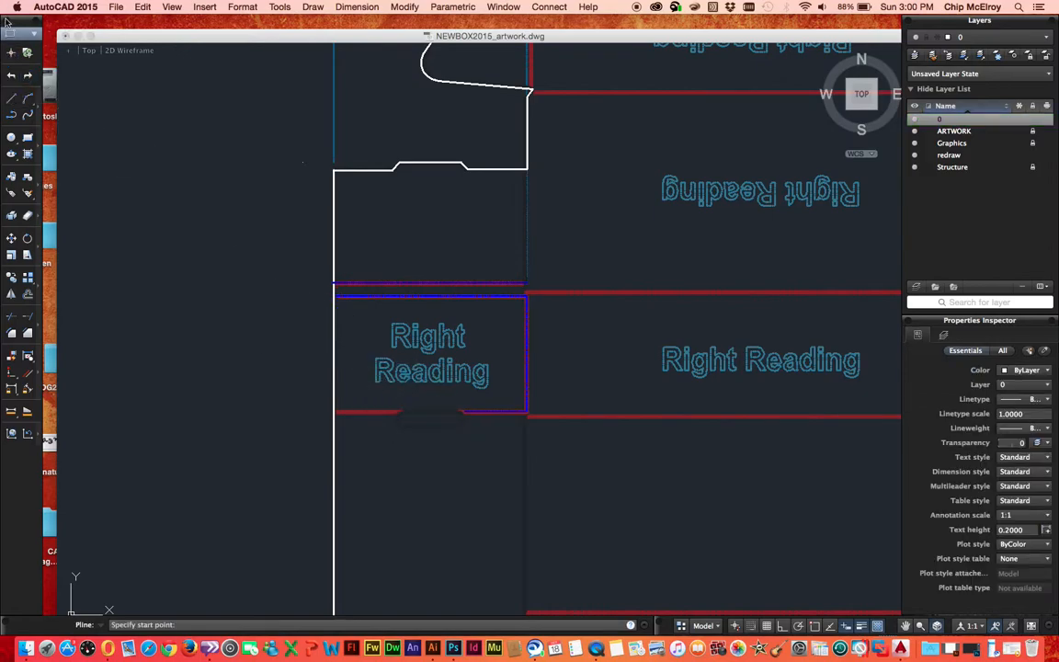
left_click(396, 413)
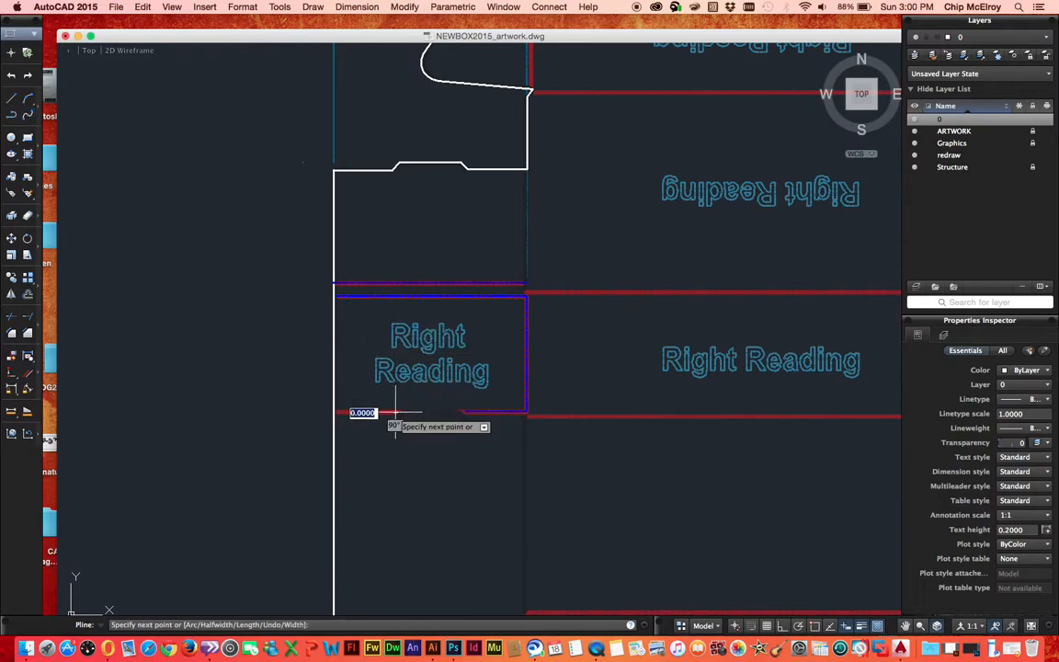
left_click(337, 412)
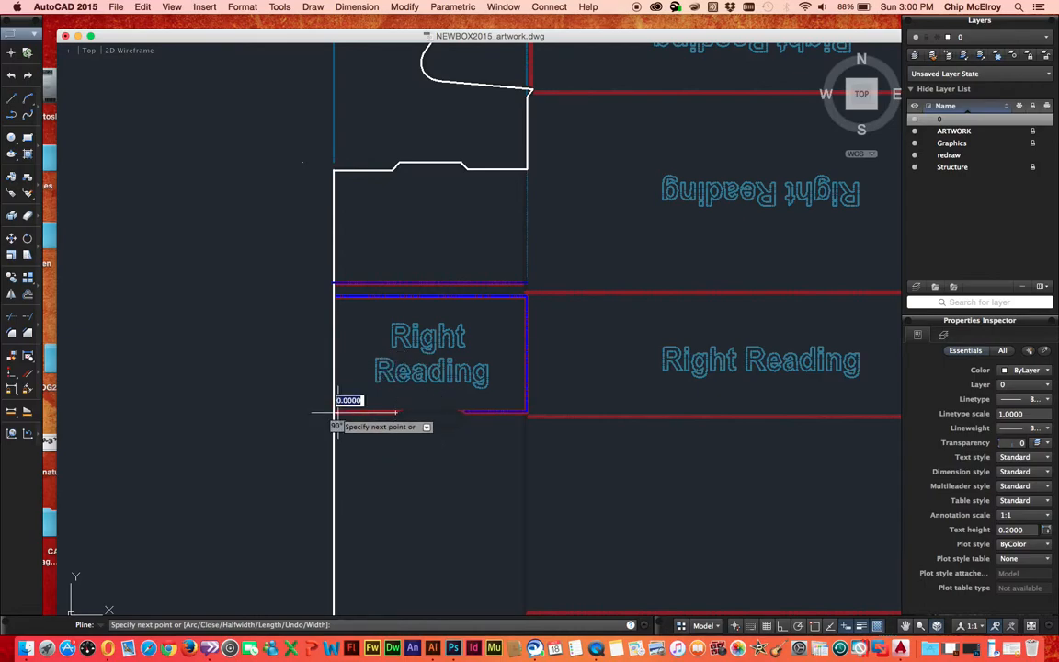
key("Return")
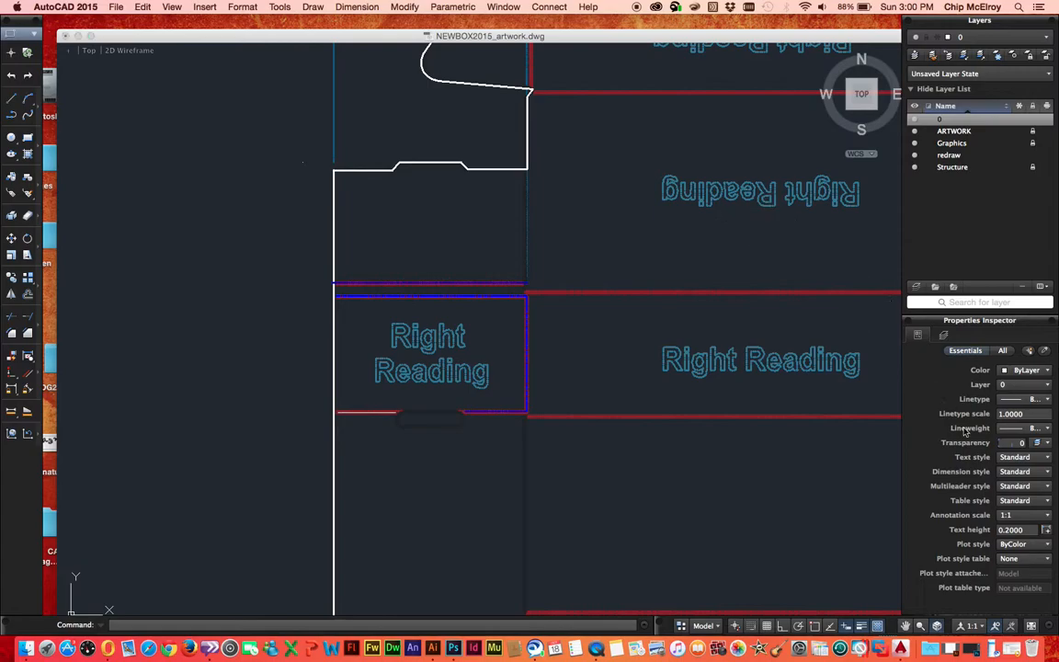
With nothing selected, set the current linetype to AI-Linetype-1 and the current color to Blue for new objects.
left_click(1021, 399)
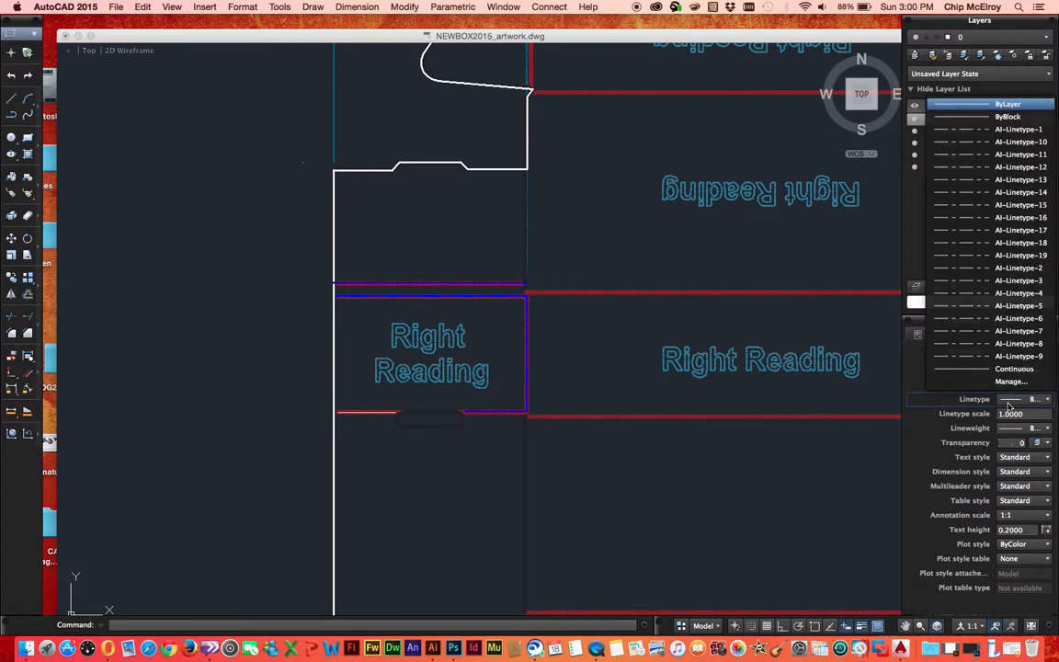
left_click(1021, 131)
left_click(1008, 373)
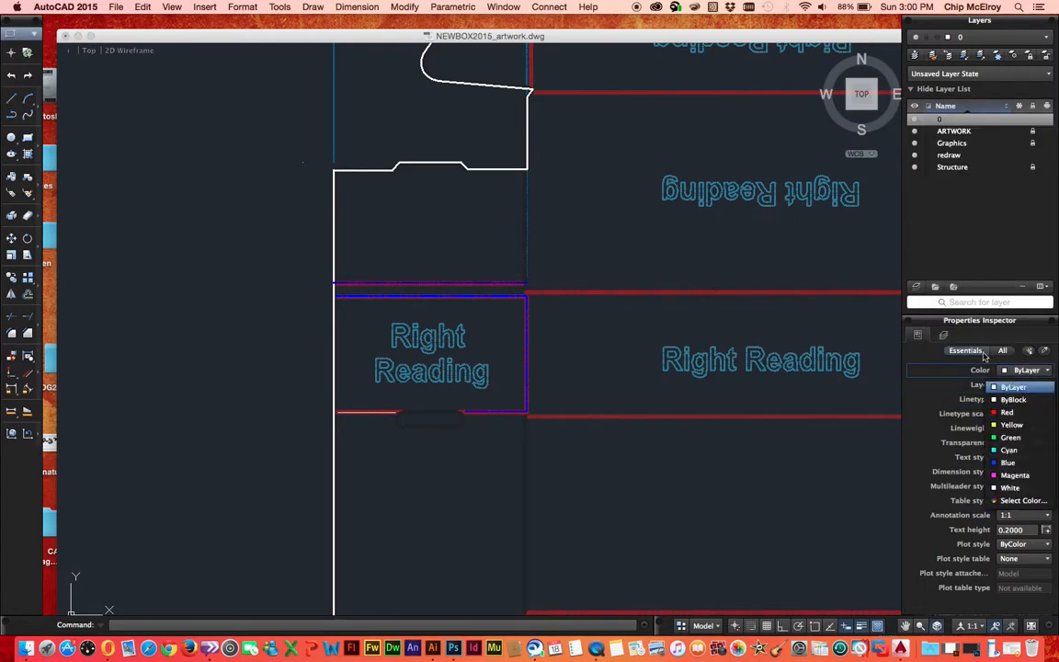
left_click(924, 416)
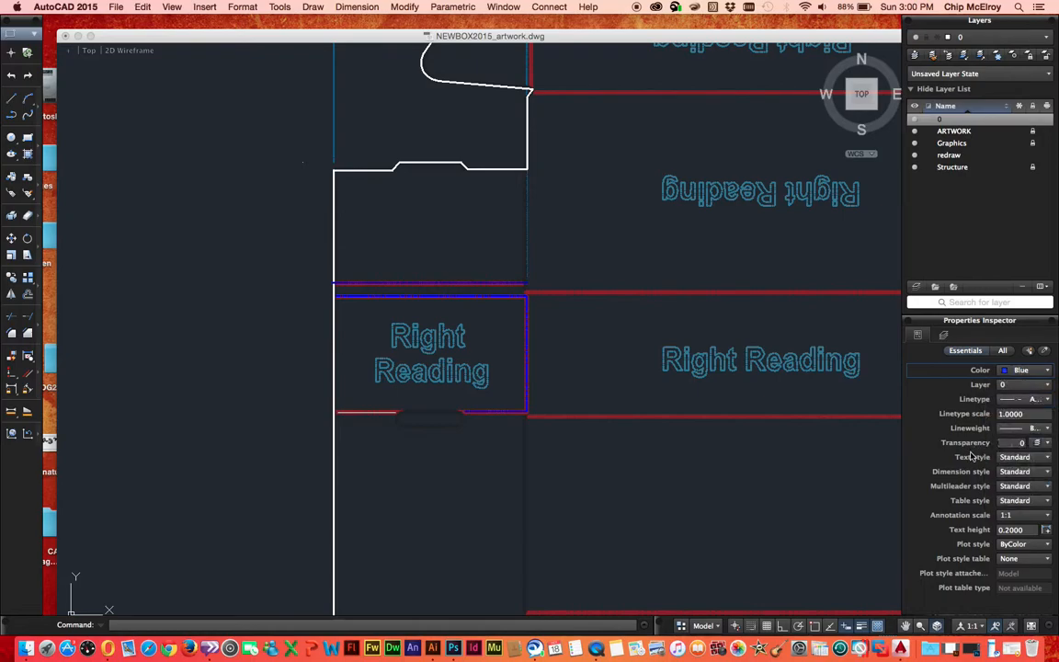
Style the short fold polyline beside the left flap's slot with color Blue, linetype AI-Linetype-1 and lineweight 0.30 mm.
left_click(357, 413)
left_click(1027, 390)
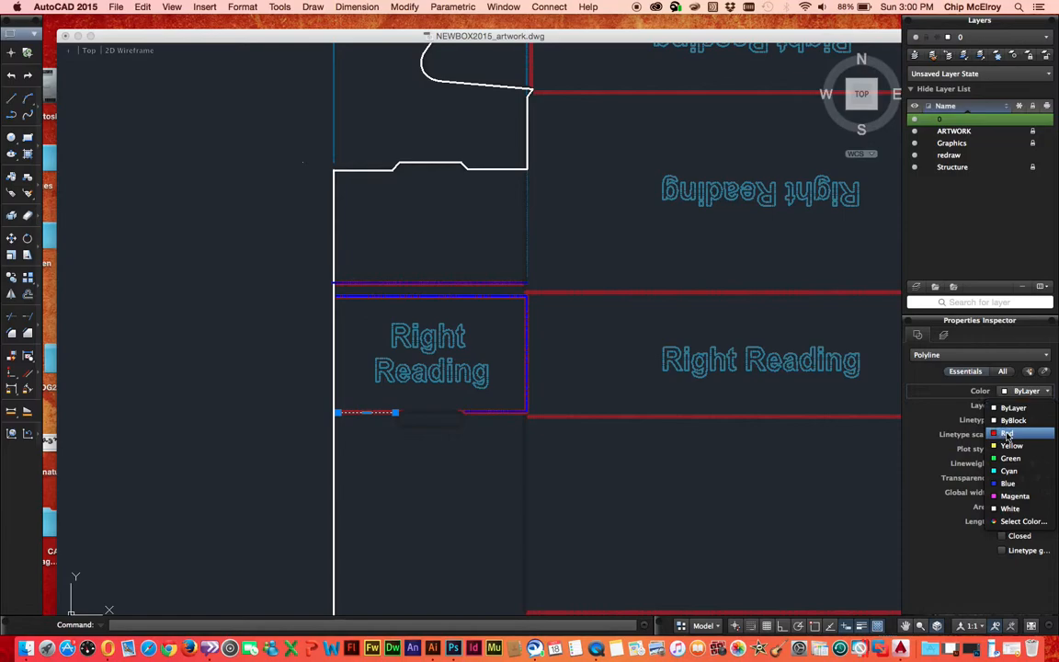
left_click(1007, 483)
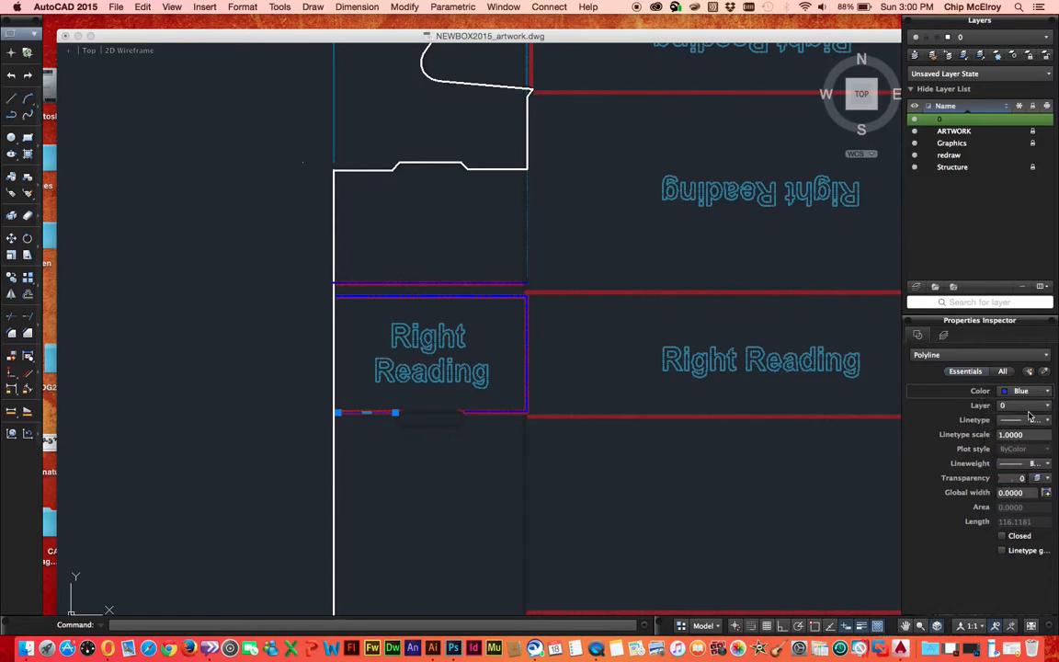
left_click(1017, 421)
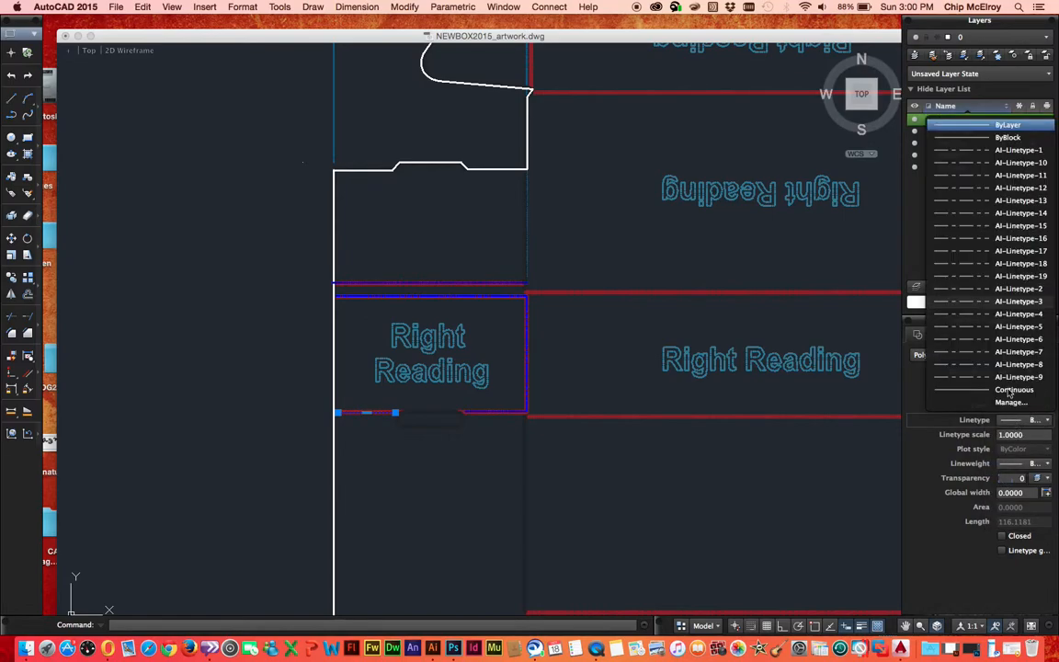
left_click(1031, 153)
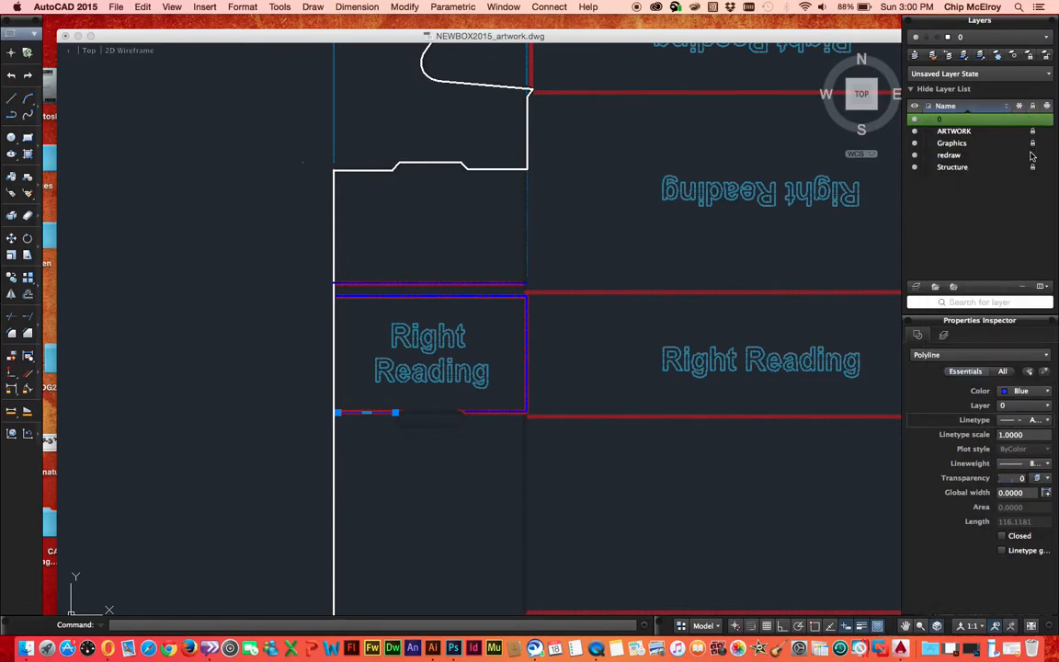
left_click(1007, 465)
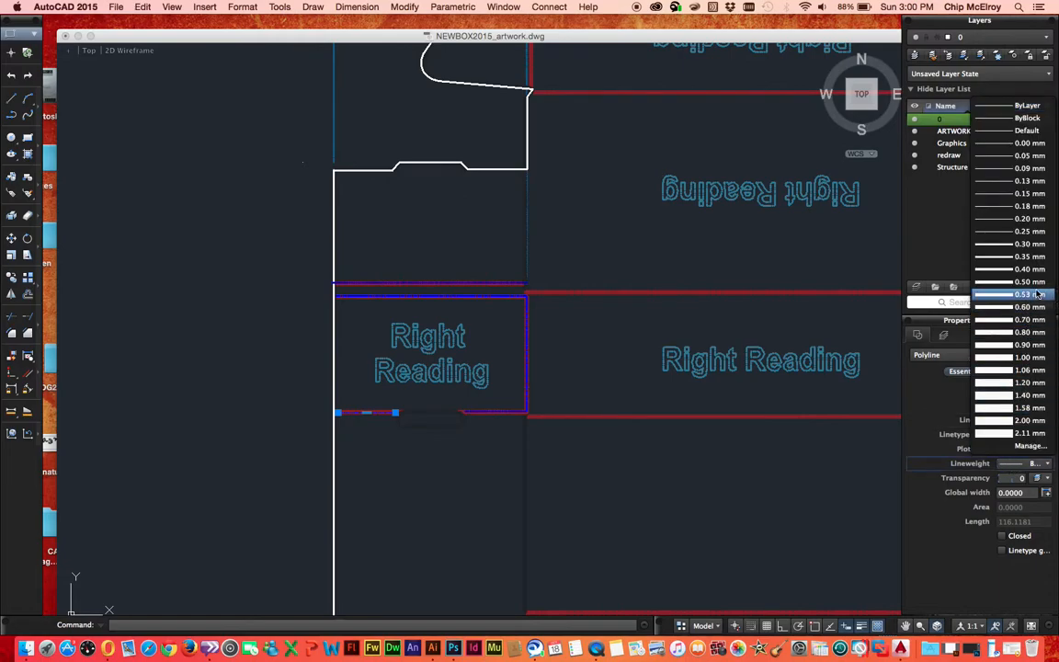
left_click(1025, 244)
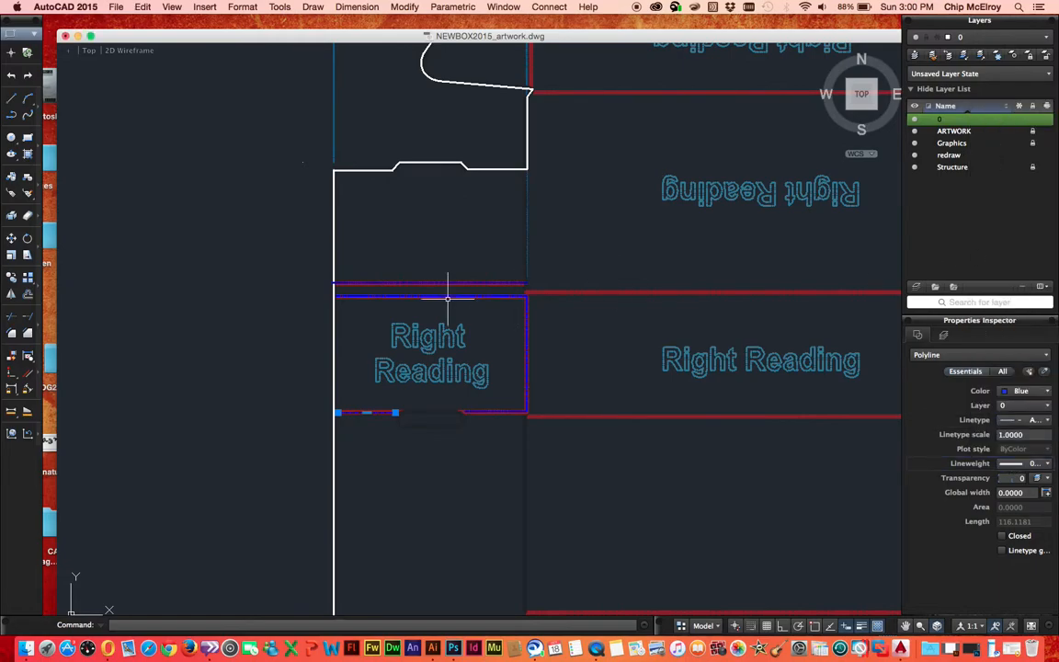
Trace a polyline over the center Right Reading panel's red folds, along its top edge, down its right side and back along its bottom edge.
type("pl")
key("Return")
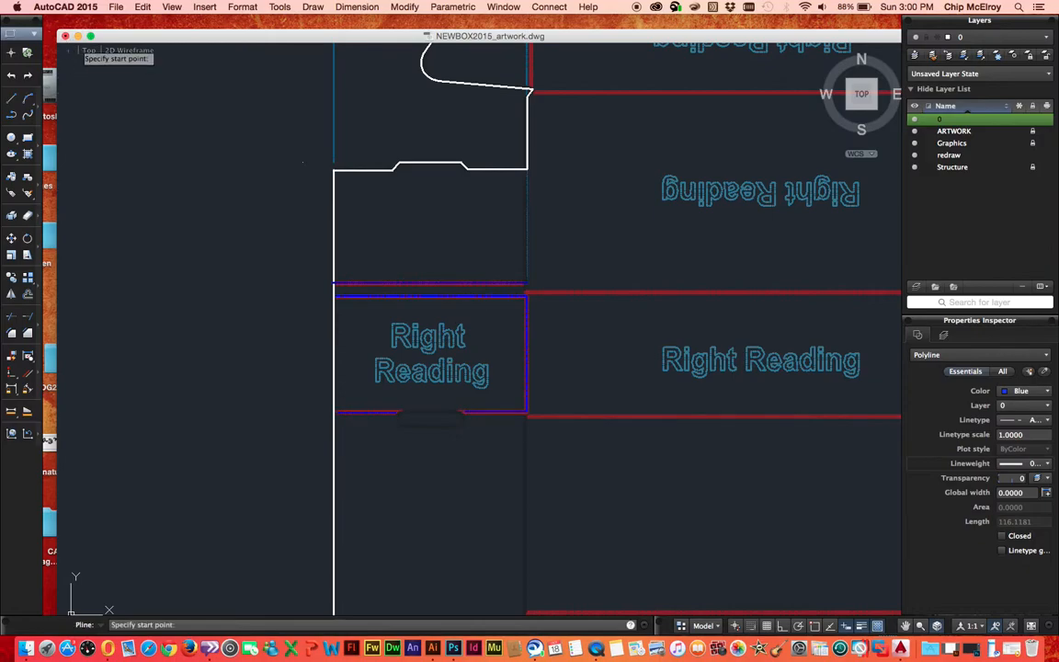
mouse_move(482, 271)
middle_mouse_down()
mouse_move(577, 338)
mouse_move(345, 311)
mouse_move(222, 325)
middle_mouse_up()
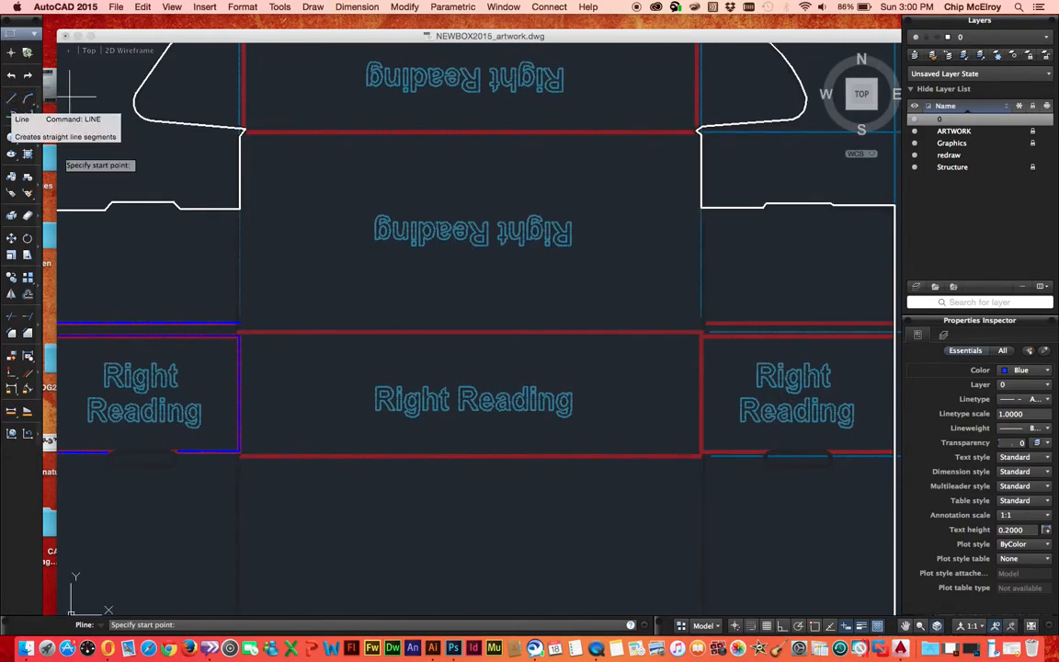
left_click(239, 331)
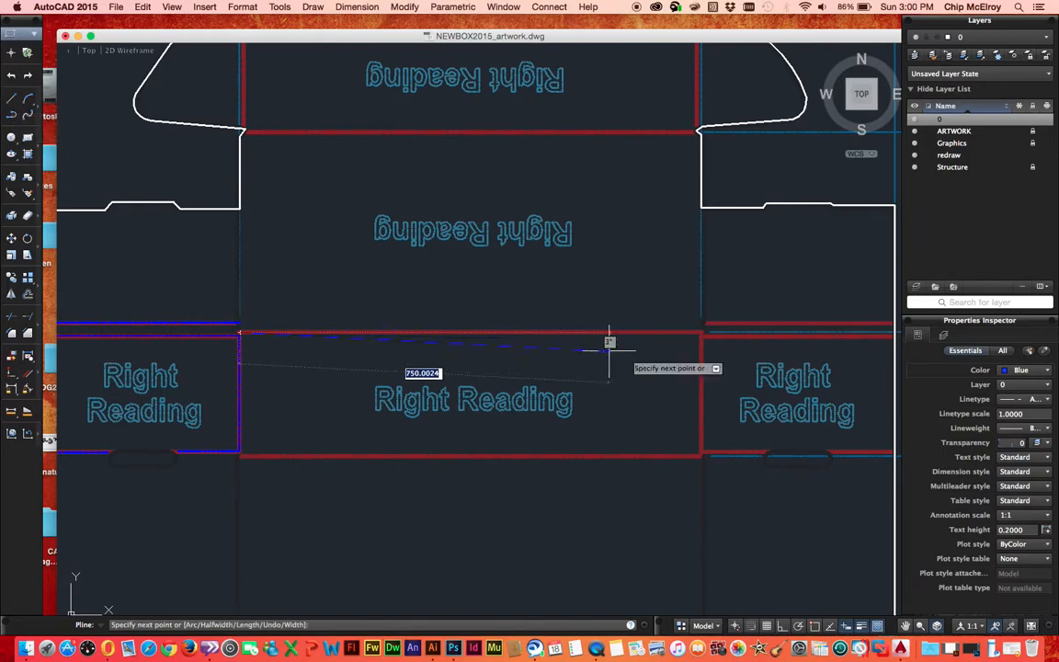
left_click(701, 333)
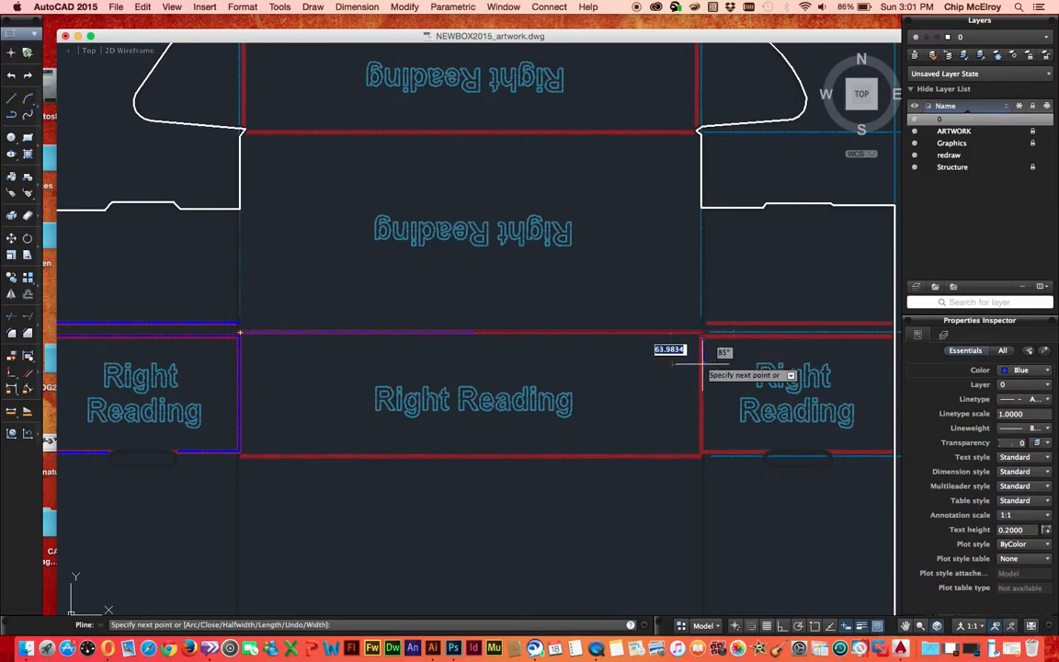
left_click(700, 456)
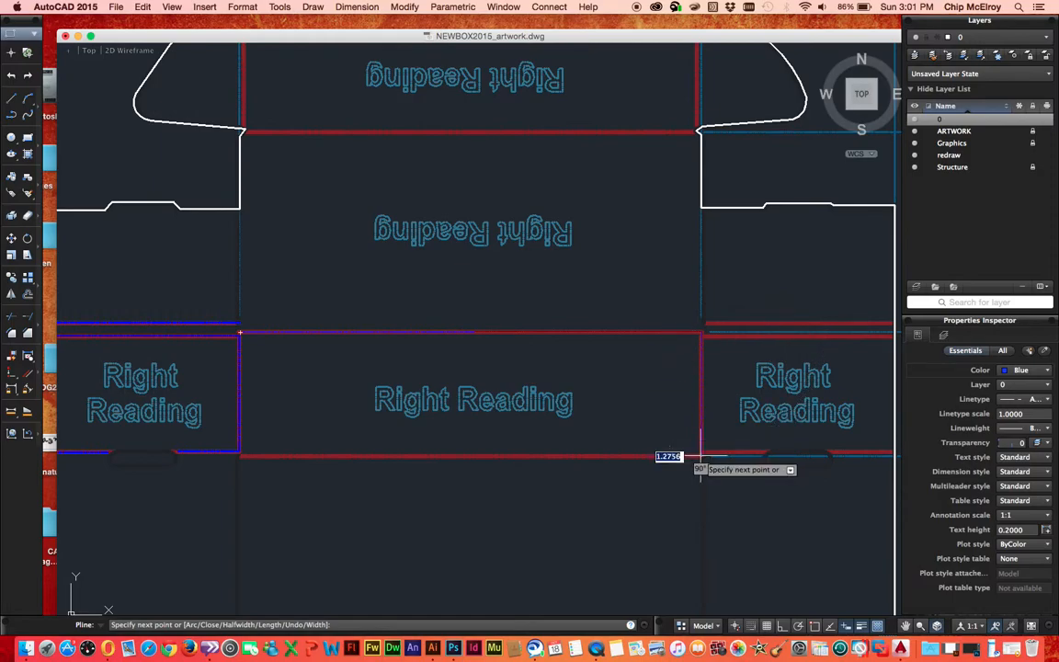
left_click(242, 456)
key("c")
key("Return")
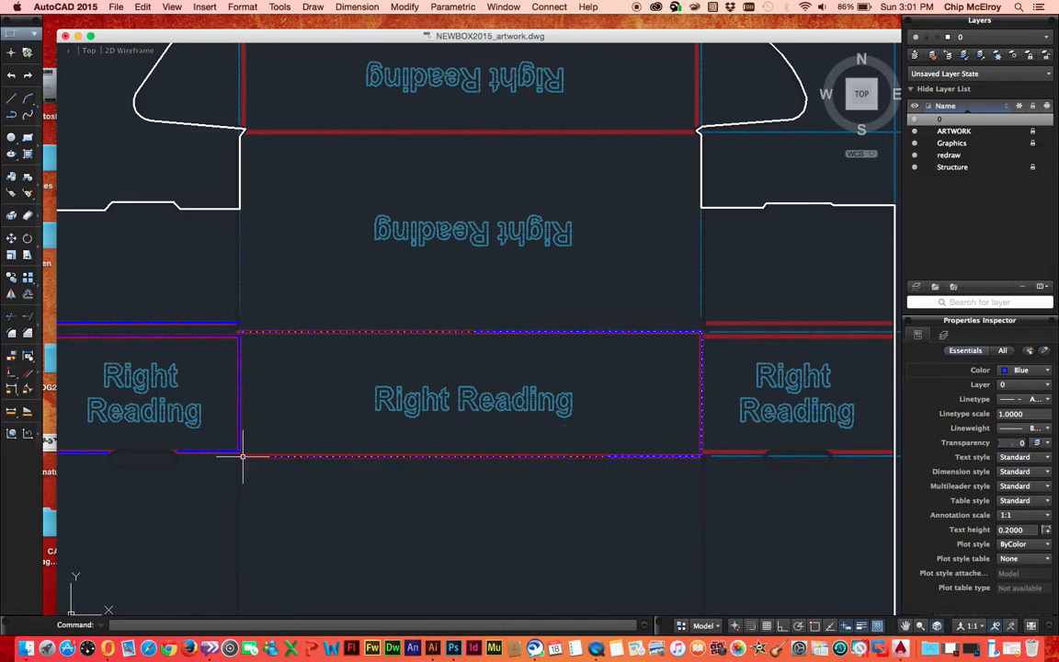
Set the center panel's fold polyline to a 0.30 mm lineweight.
left_click(496, 331)
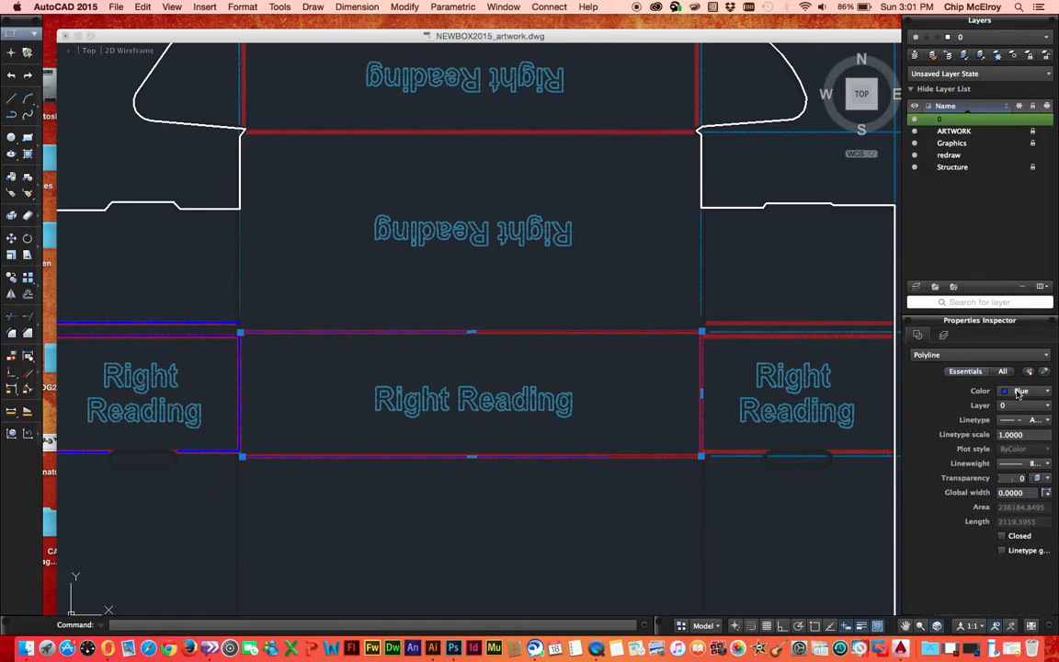
left_click(1020, 420)
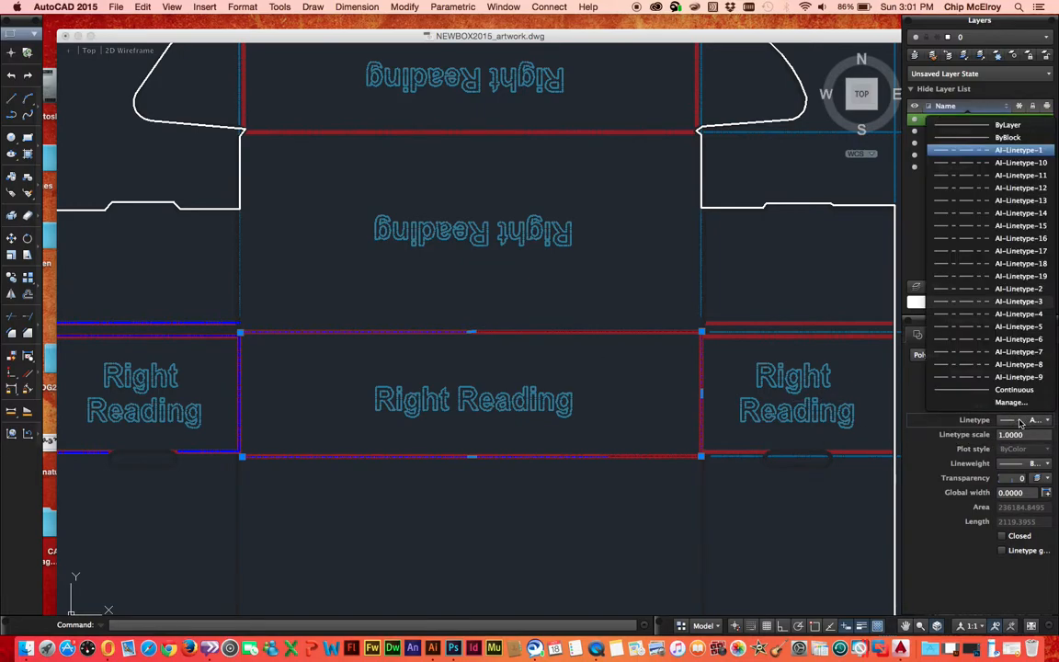
left_click(1020, 424)
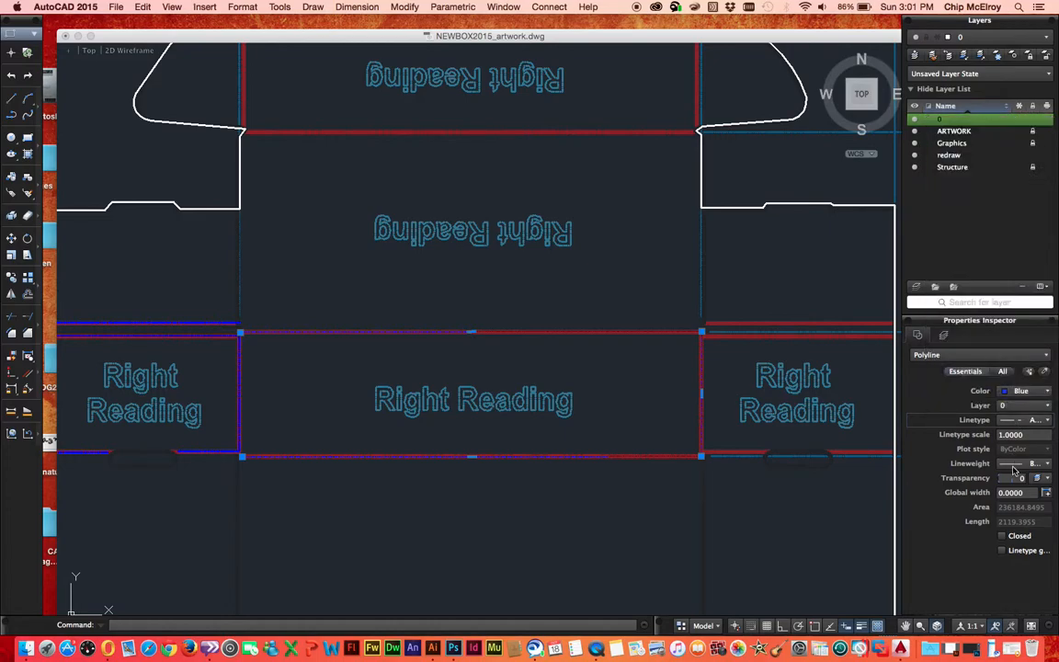
left_click(1014, 464)
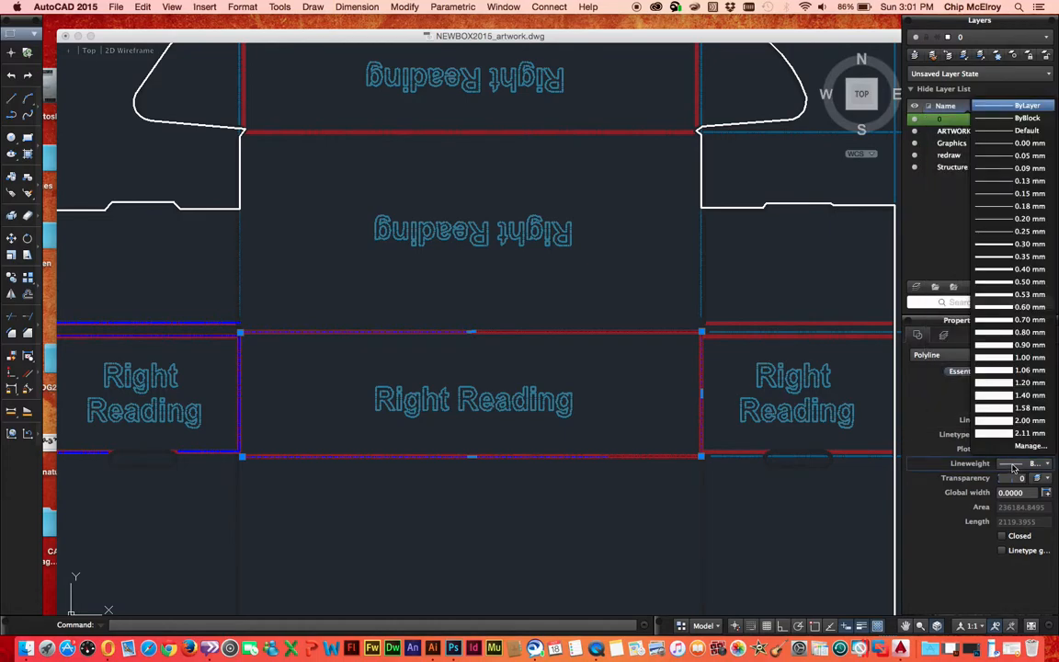
left_click(1023, 246)
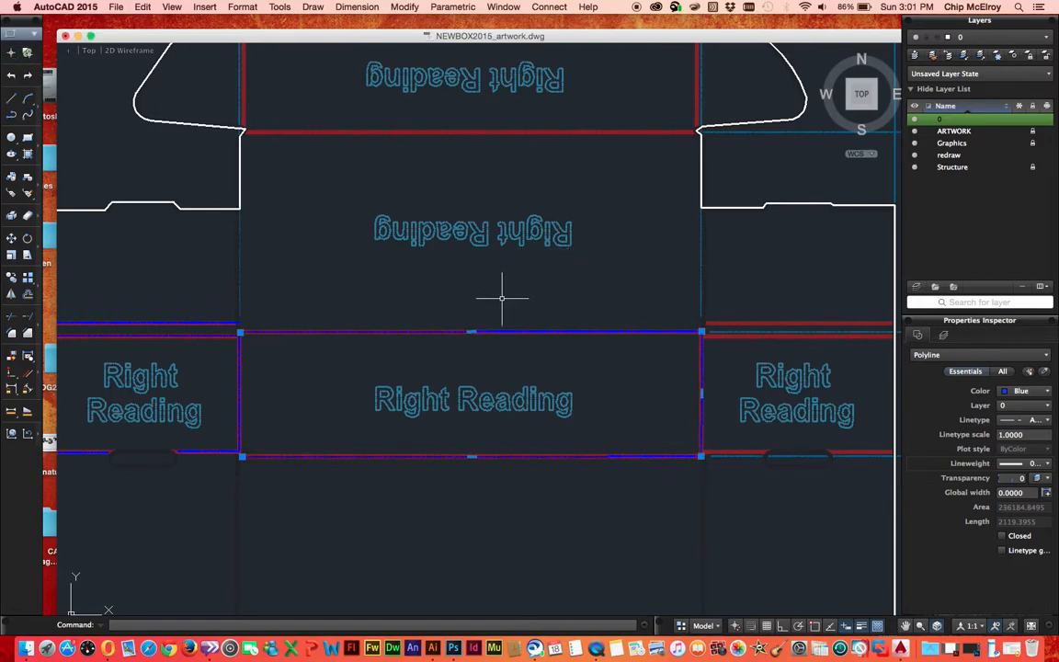
Fit the whole box in view and hide the Structure, Graphics and ARTWORK layers to check the redrawn lines alone.
key("Return")
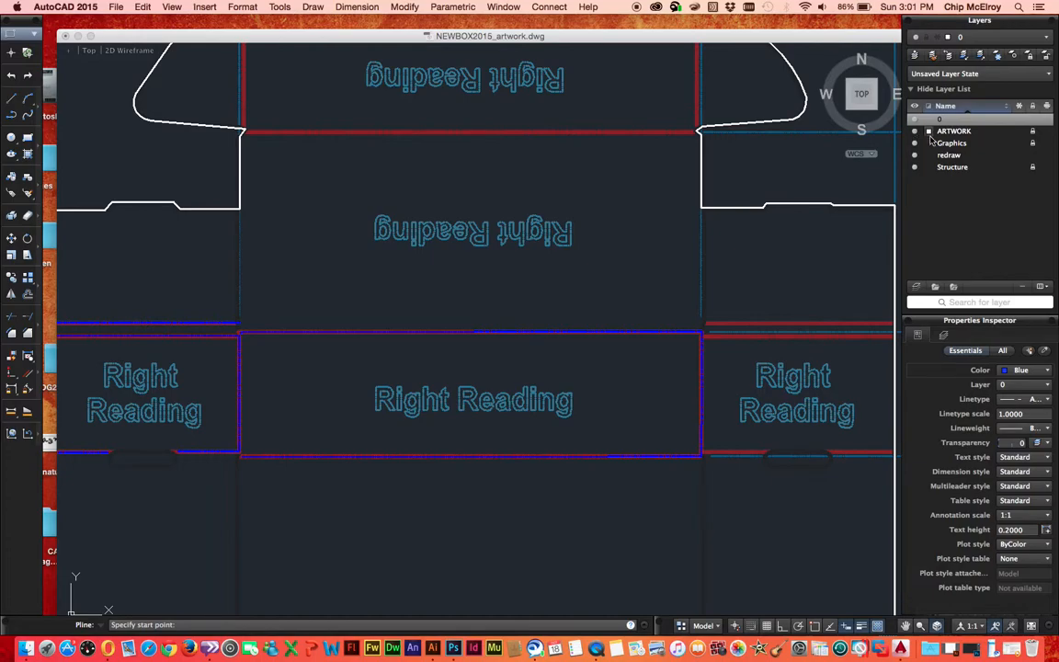
key("super+0")
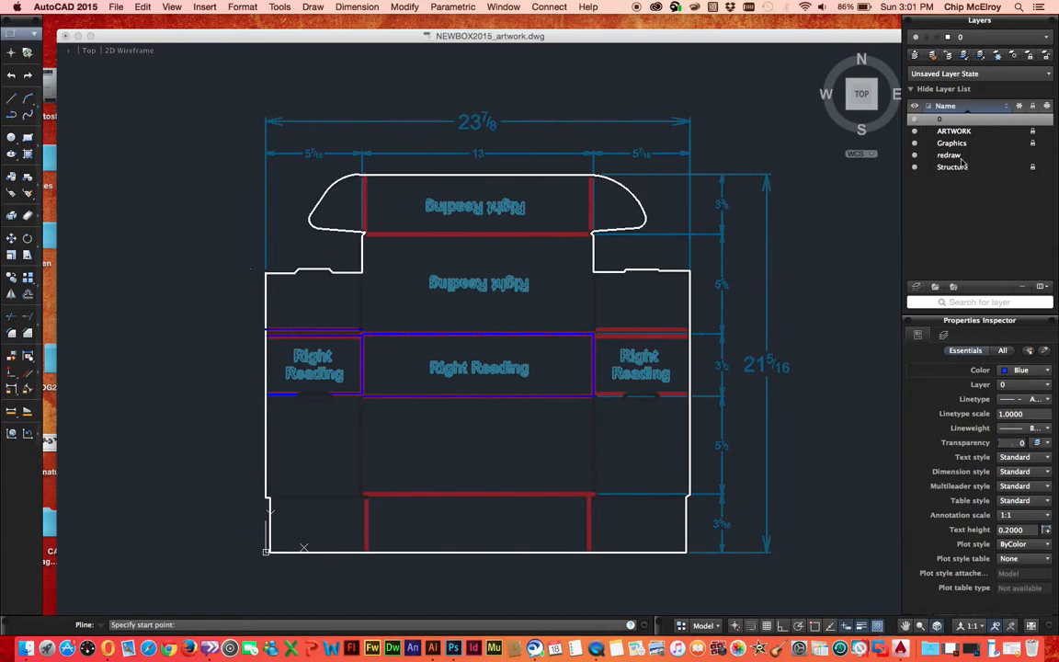
left_click(916, 168)
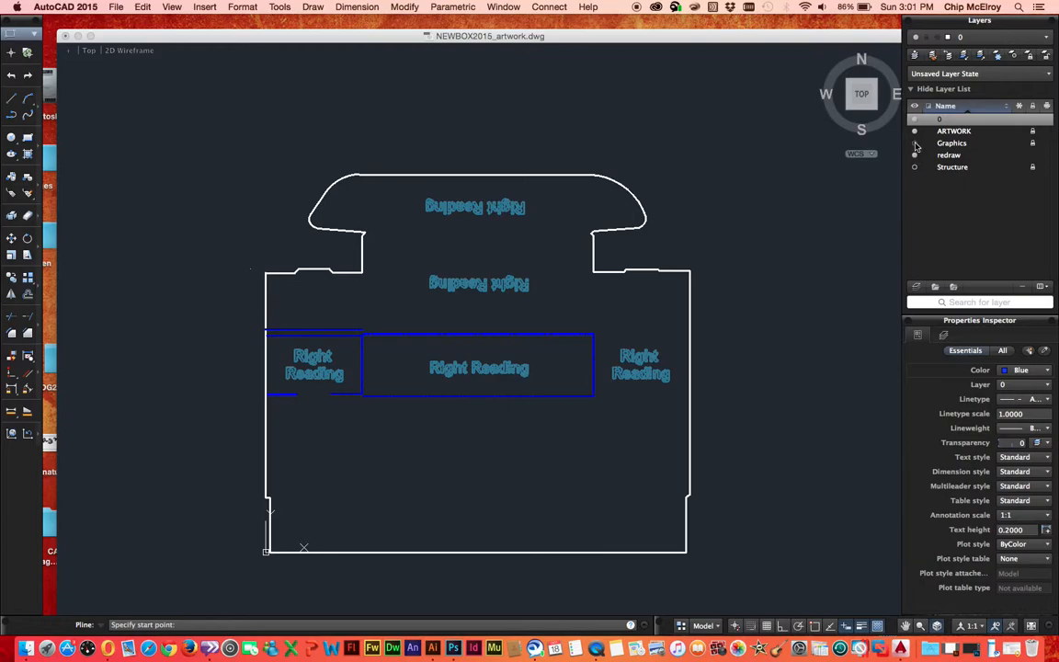
left_click(915, 143)
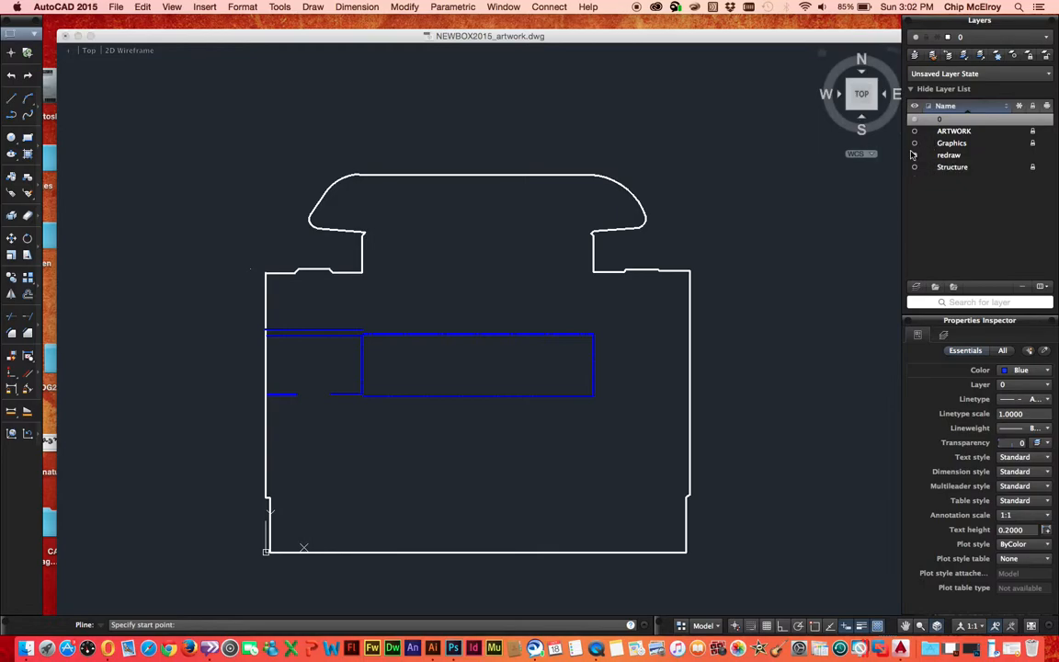
Show the ARTWORK, Graphics and Structure layers again and unlock the Structure layer.
left_click(915, 144)
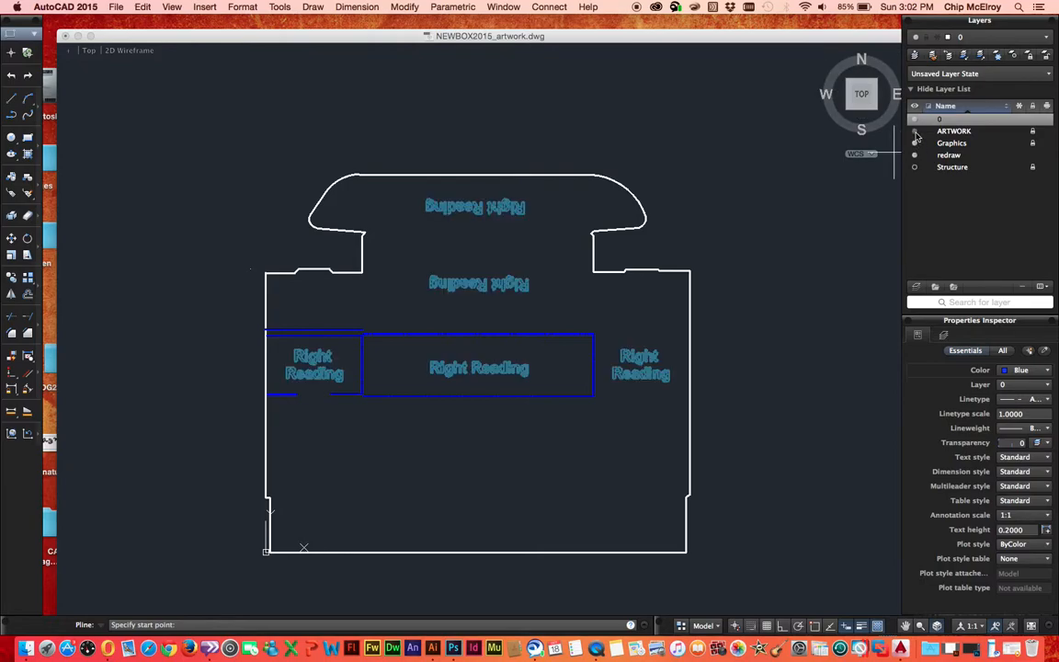
left_click(915, 168)
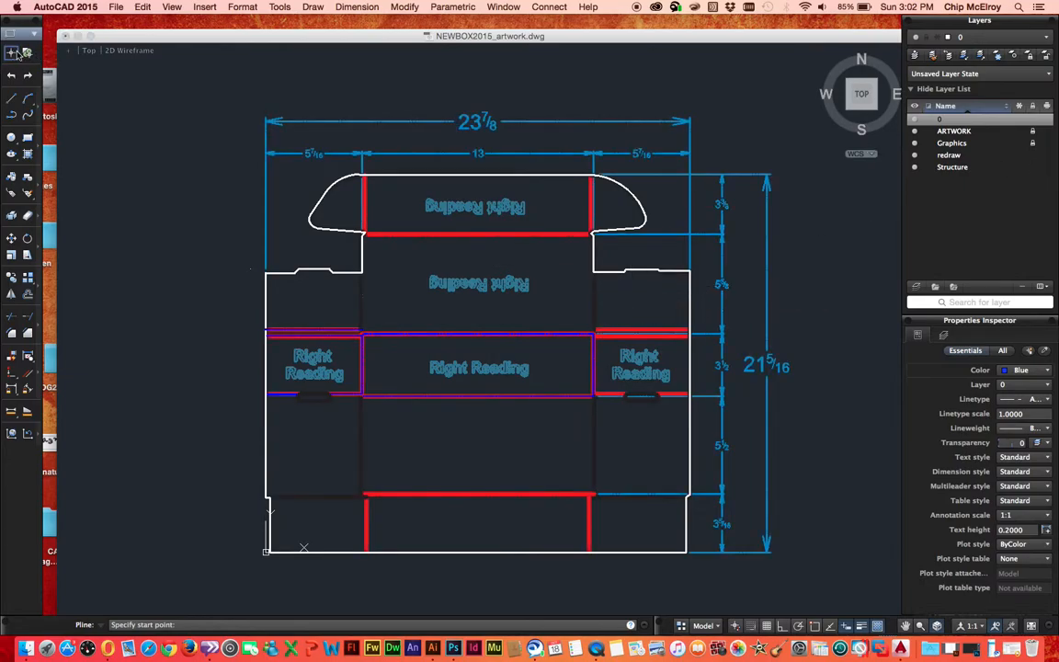
key("Escape")
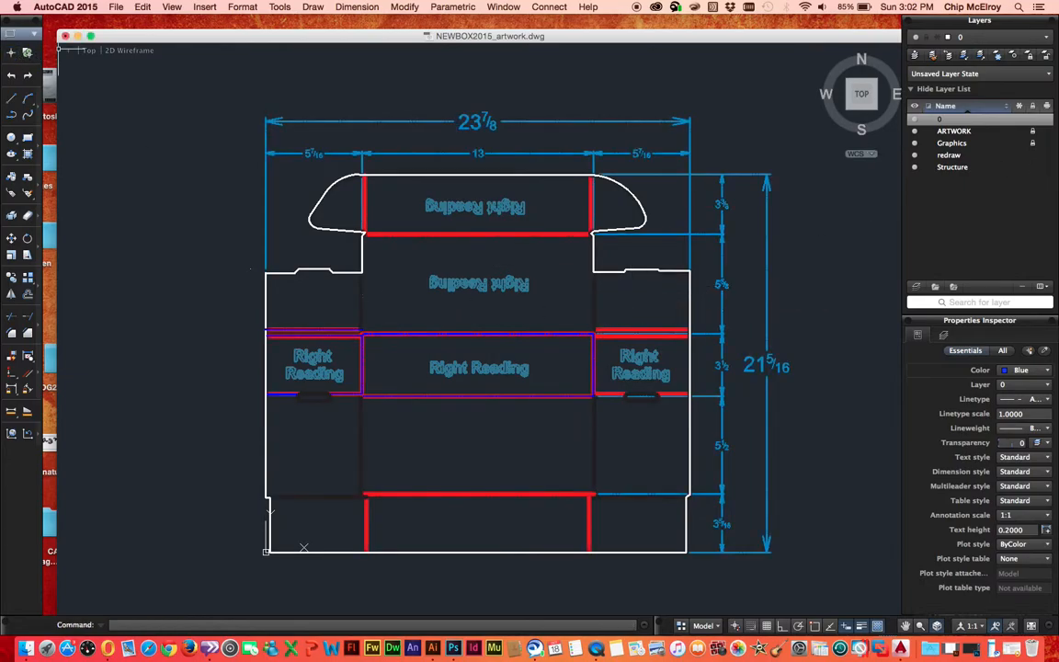
Lock and hide the redraw layer, and select all objects in the drawing.
left_click(593, 304)
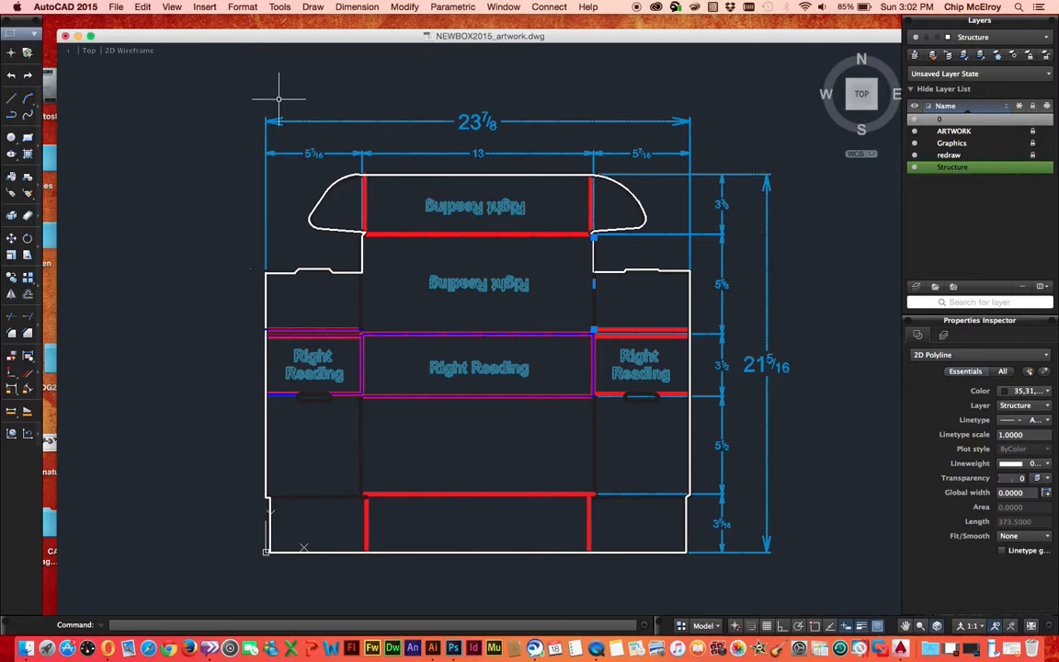
key("super+a")
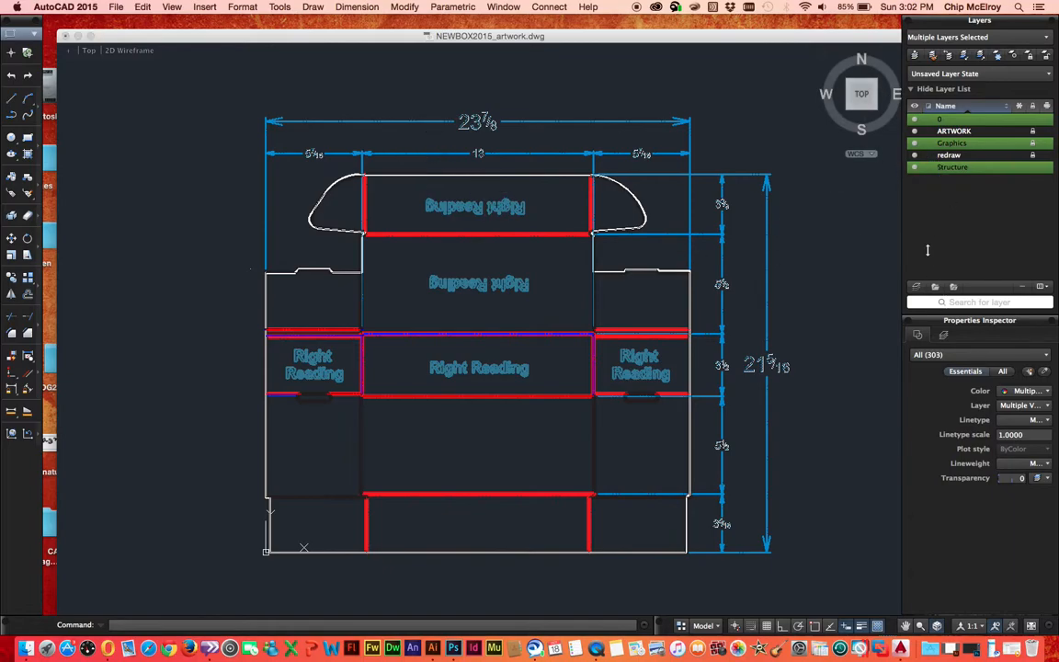
key("Escape")
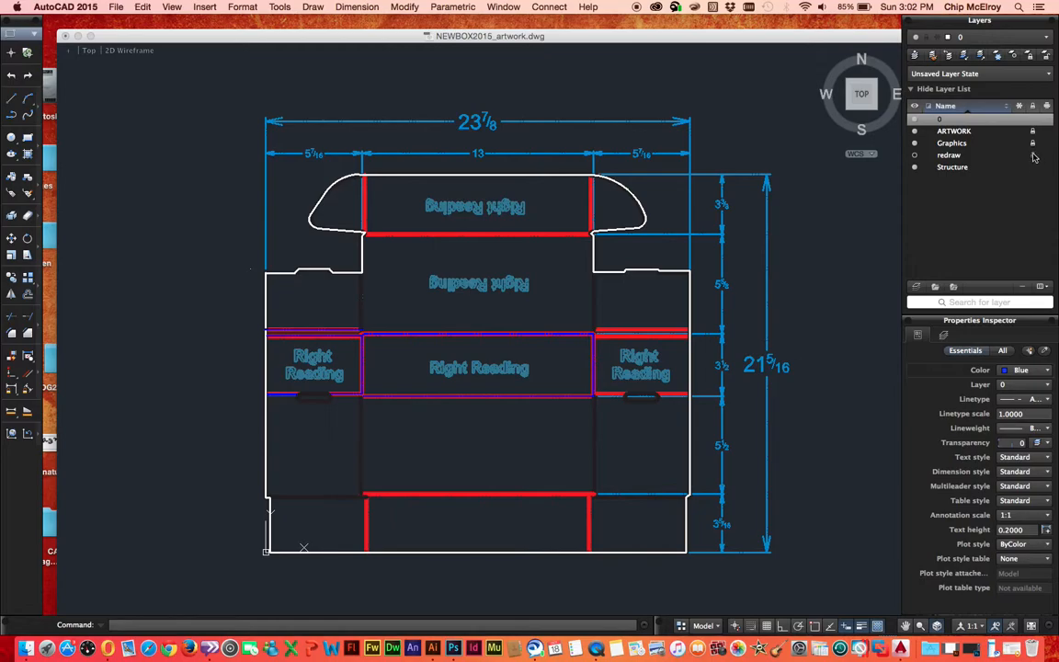
key("super+a")
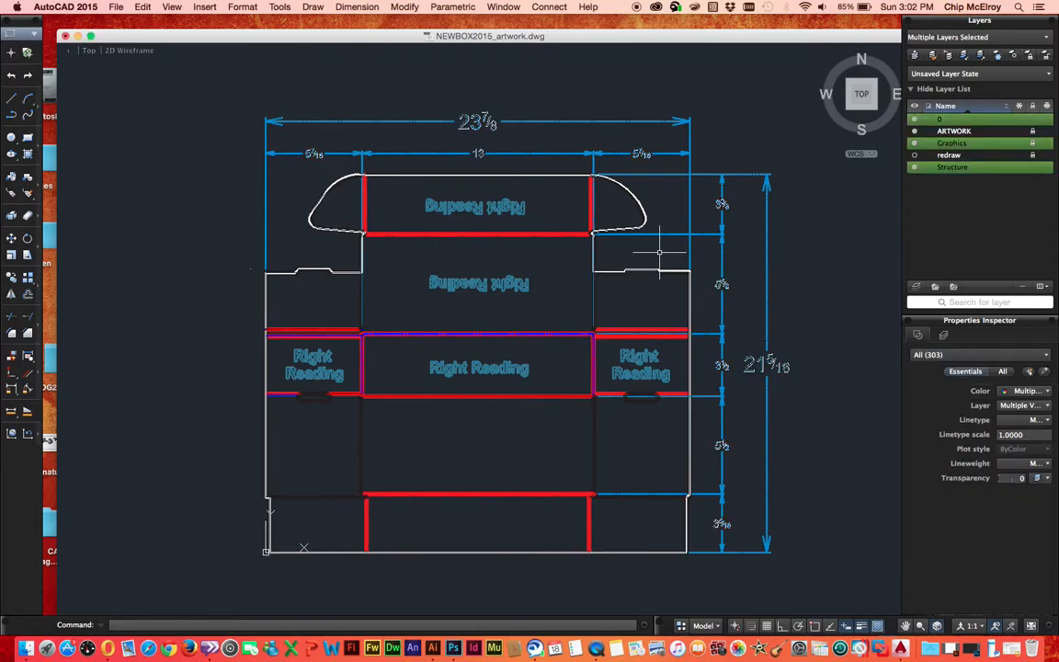
Try to recolour all selected objects white, dismissing the locked-layer notice and clearing the selection.
left_click(1030, 391)
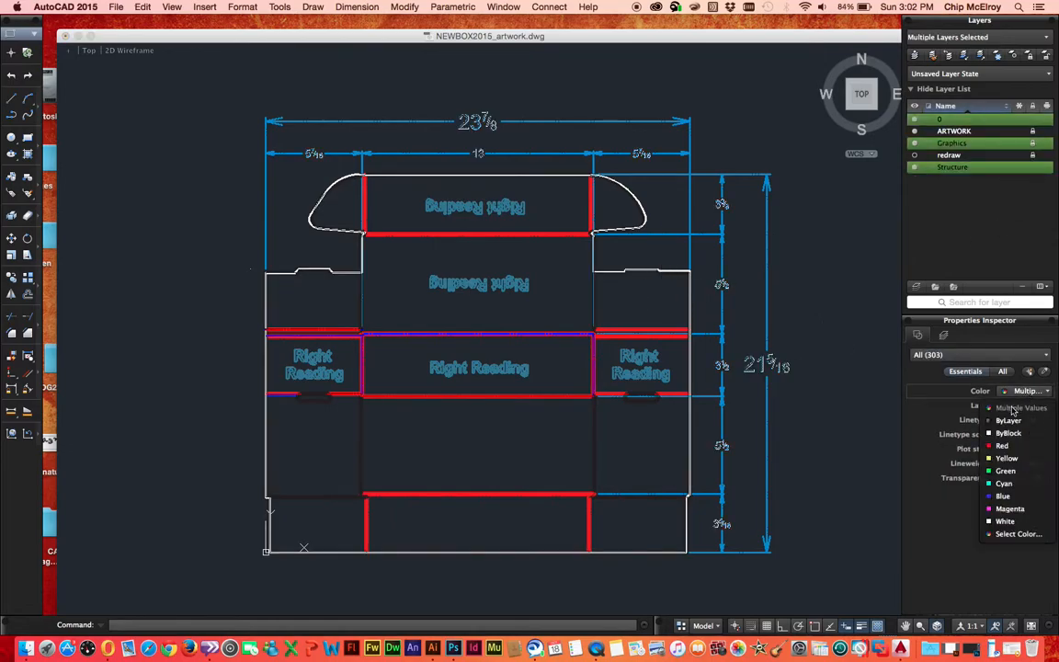
left_click(993, 522)
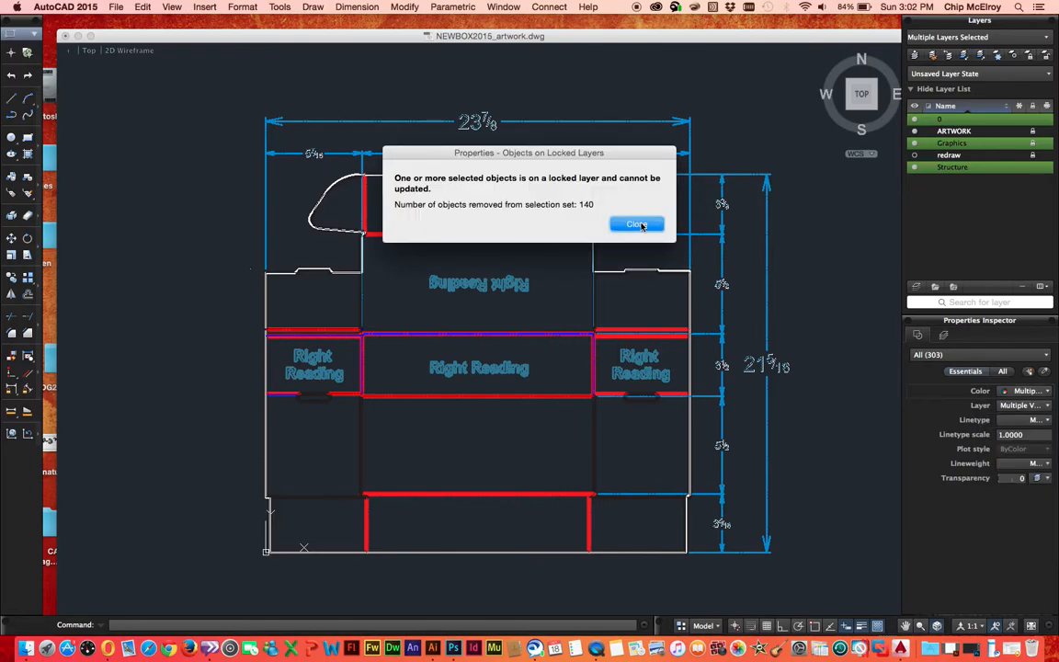
left_click(636, 225)
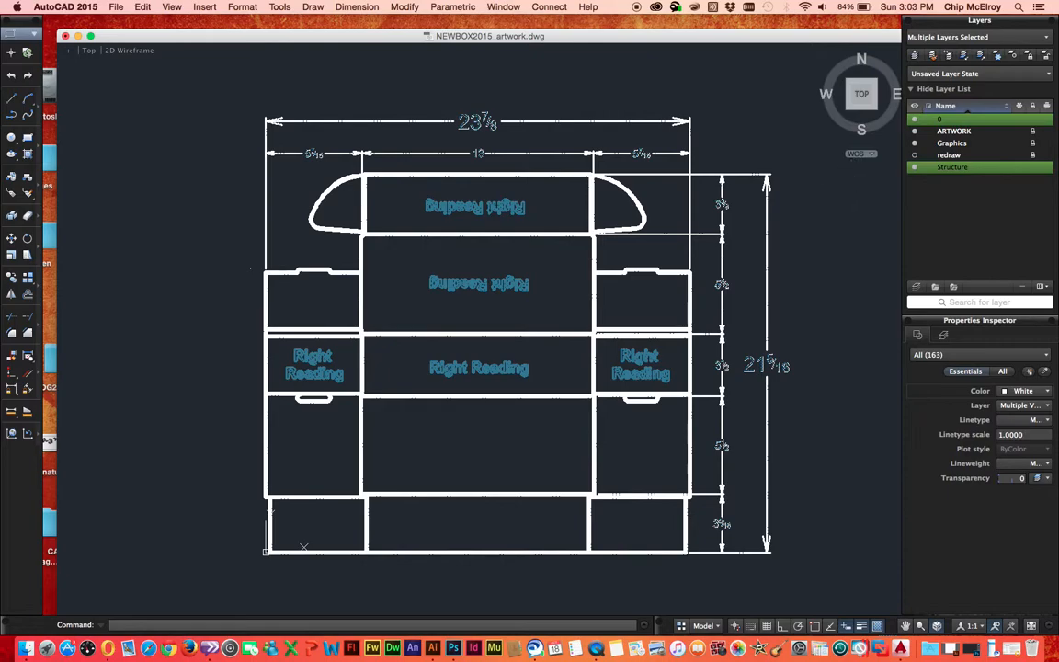
key("Escape")
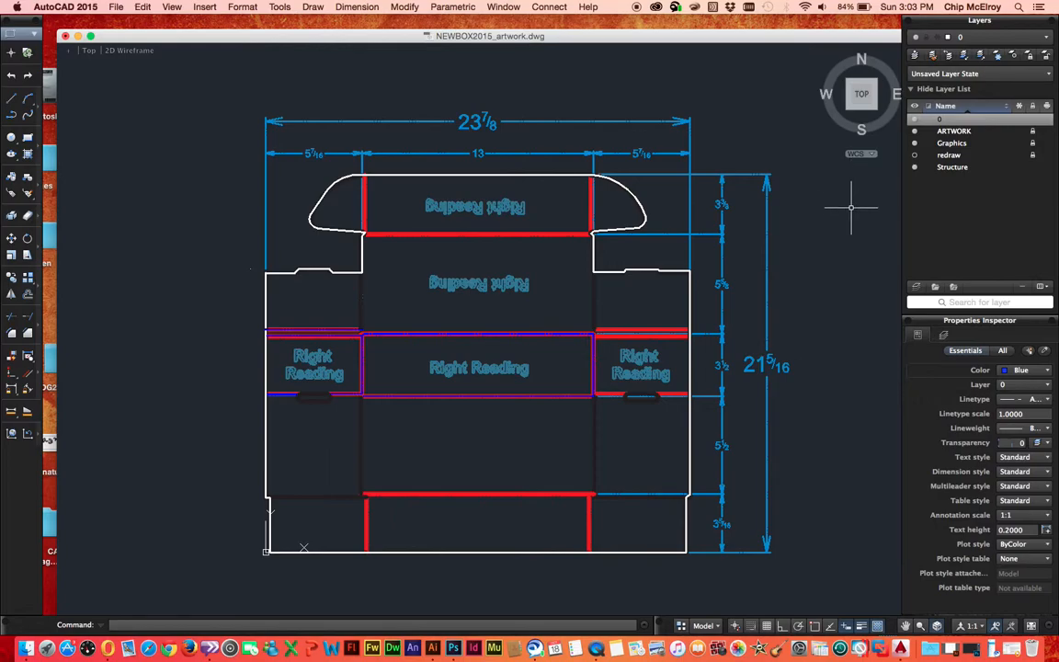
Show the redraw layer again and lock the Structure layer.
left_click(915, 156)
left_click(1033, 168)
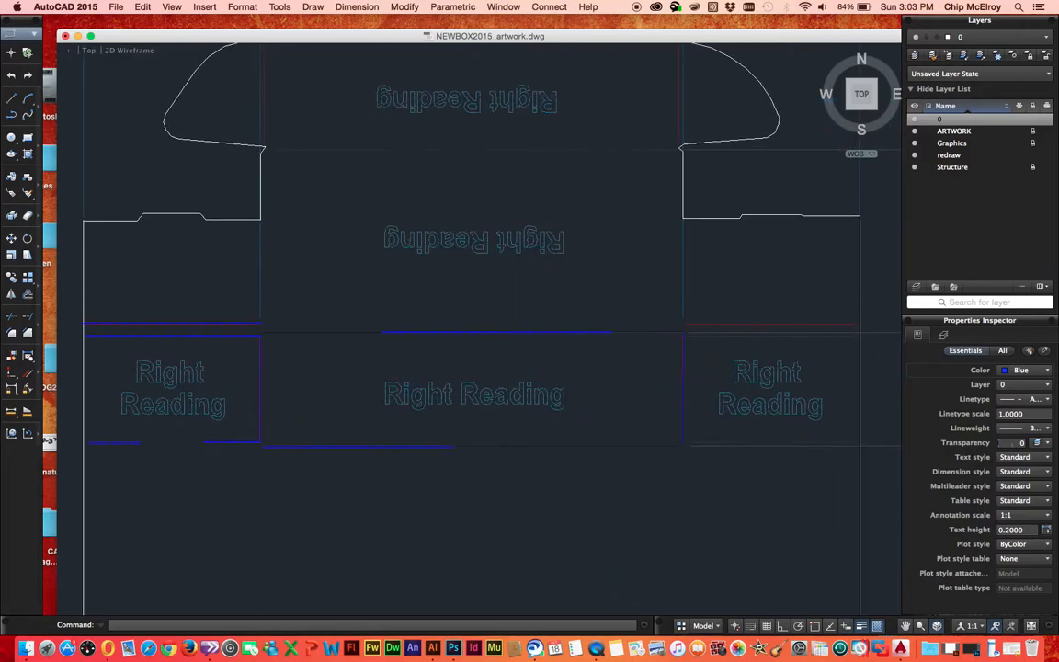
scroll(348, 376, "up", 1)
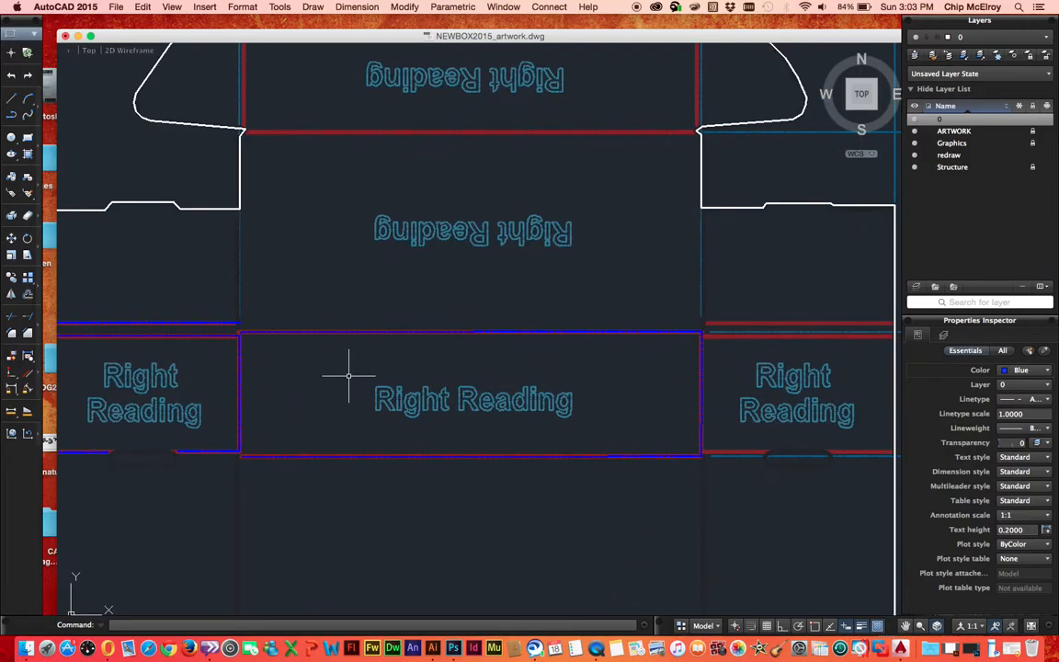
mouse_move(250, 388)
middle_mouse_down()
mouse_move(245, 406)
mouse_move(421, 388)
middle_mouse_up()
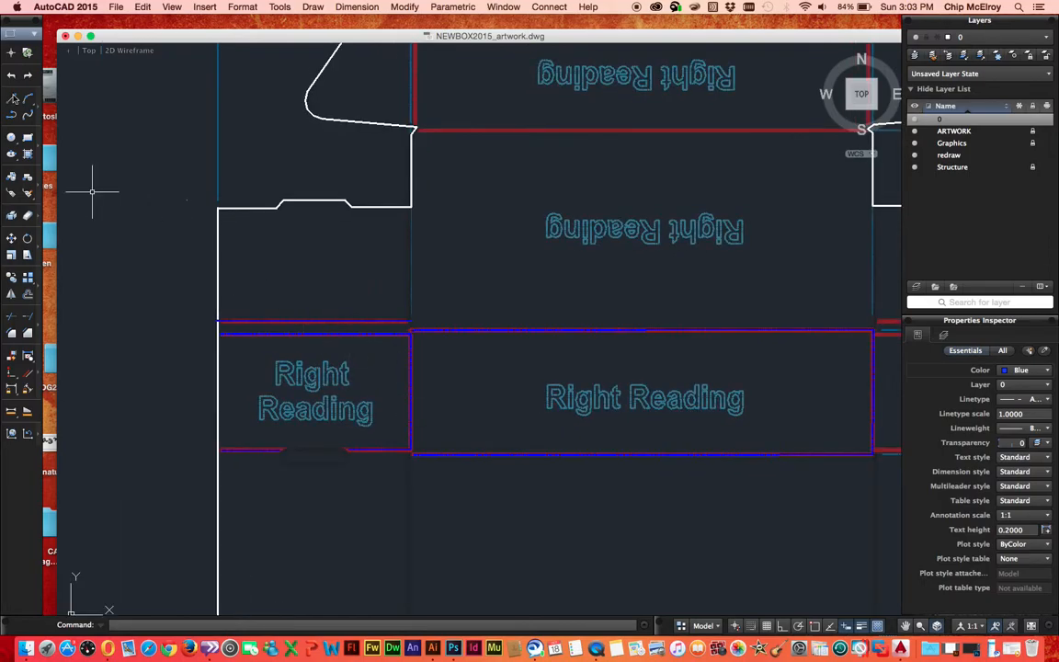
left_click(11, 138)
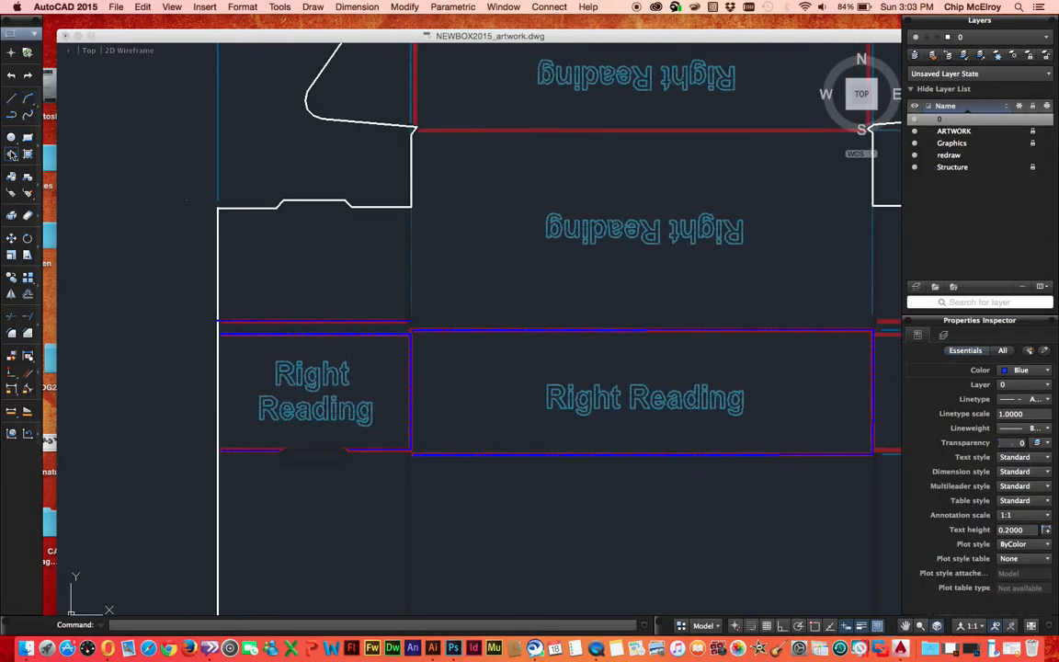
left_click(284, 449)
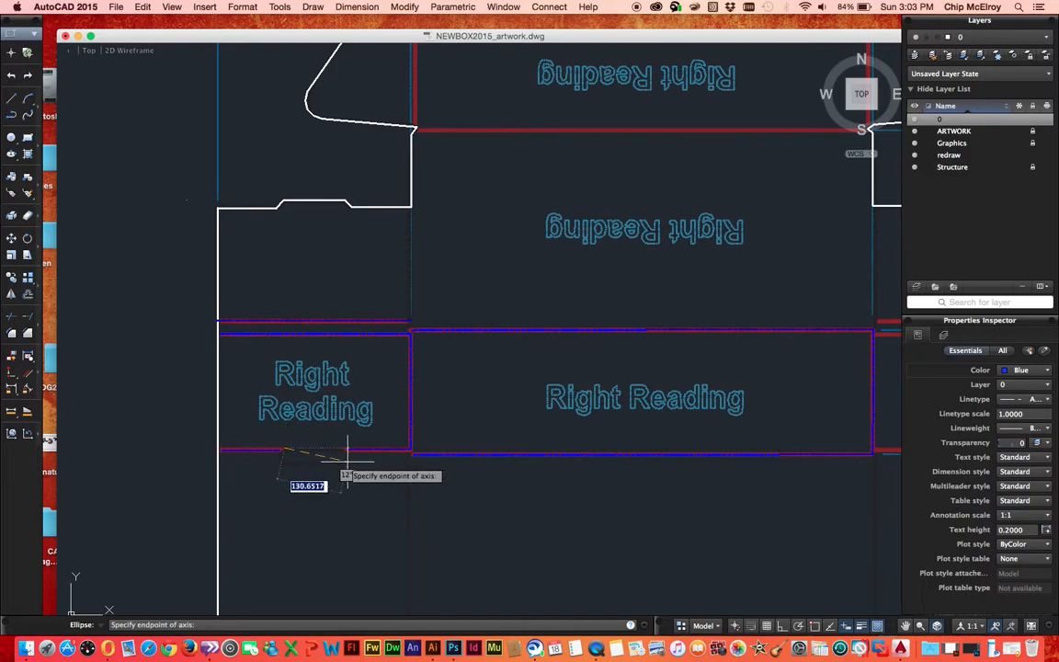
left_click(328, 450)
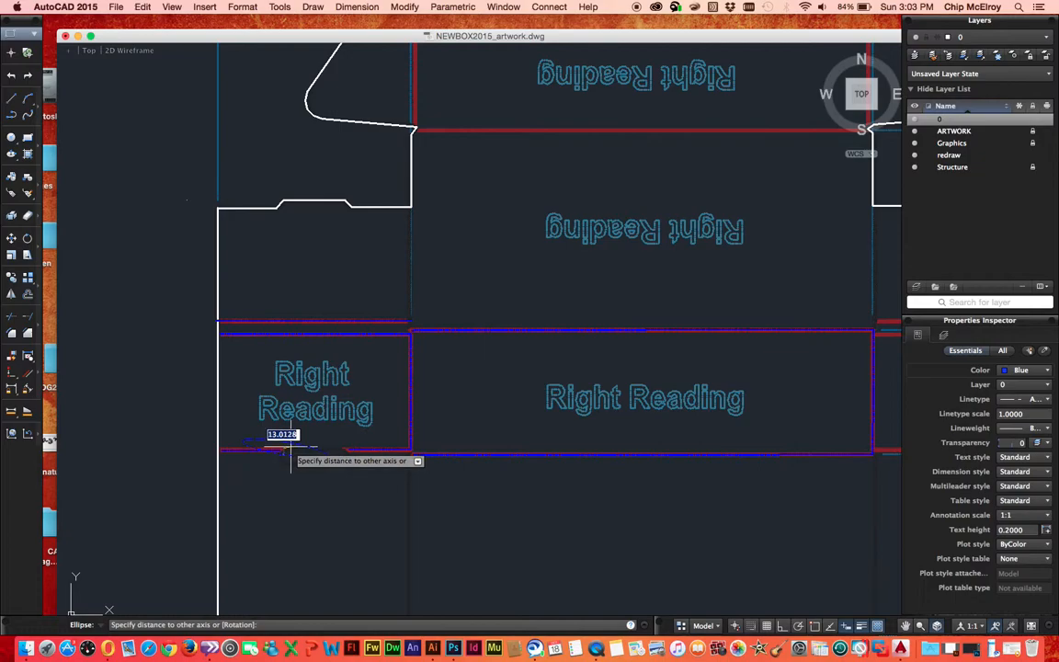
left_click(292, 449)
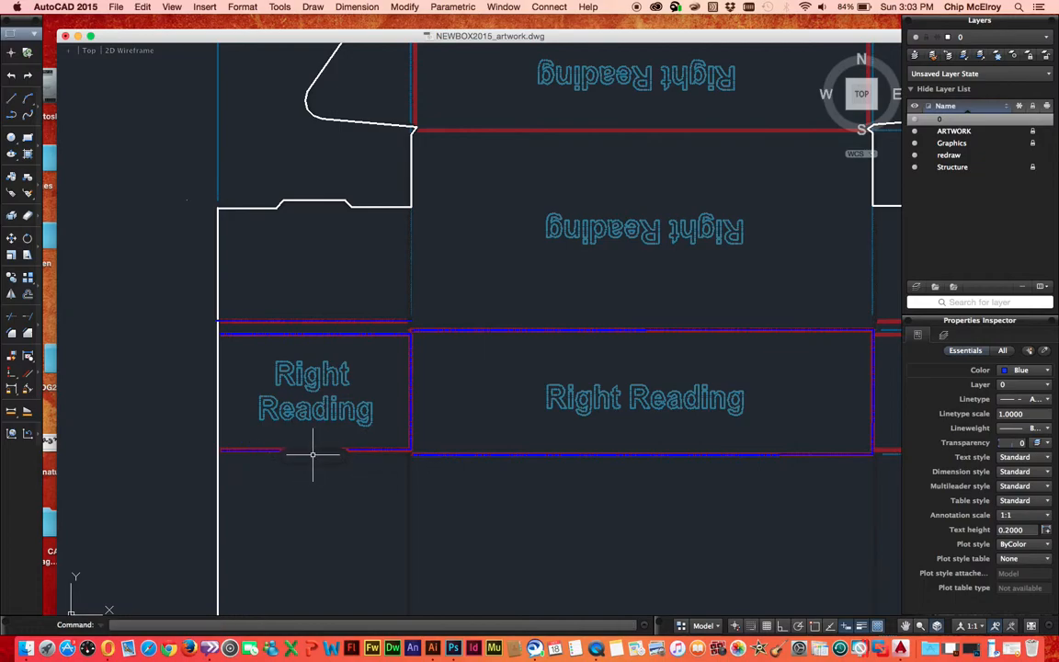
Draw a center-based ellipse over the slot in the left side panel's lower fold line, radii about 58.7 and 22.0.
left_click(11, 154)
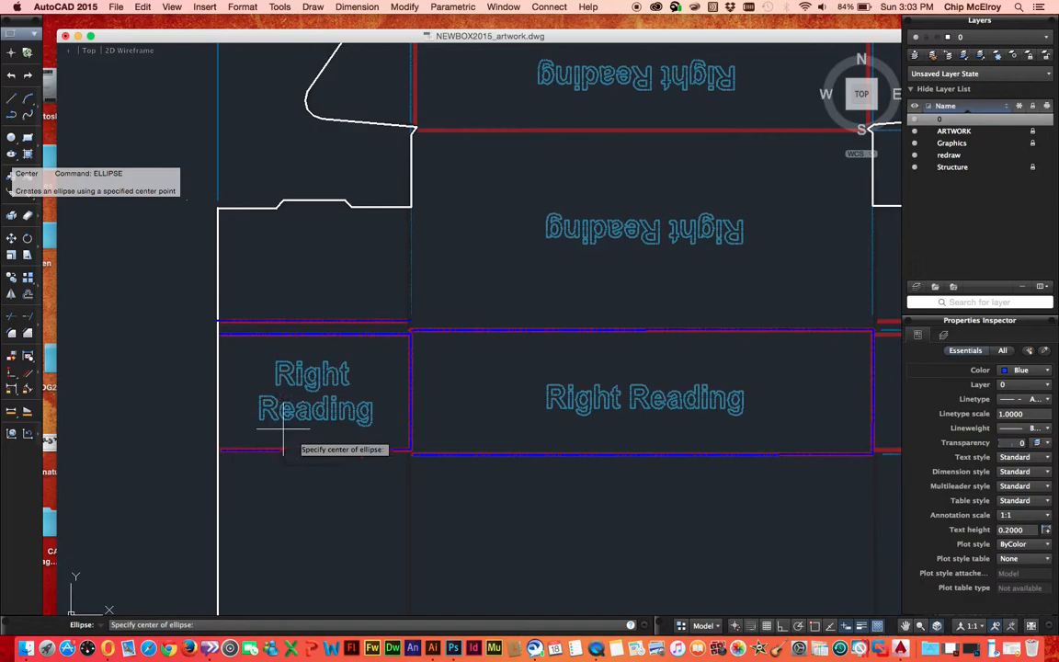
left_click(312, 444)
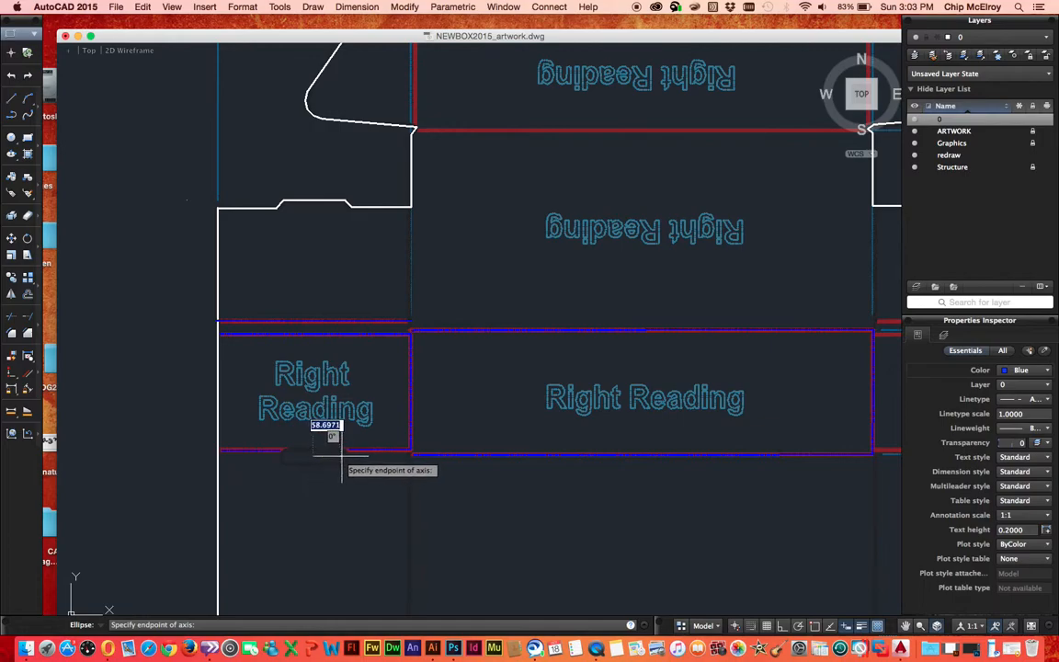
left_click(341, 454)
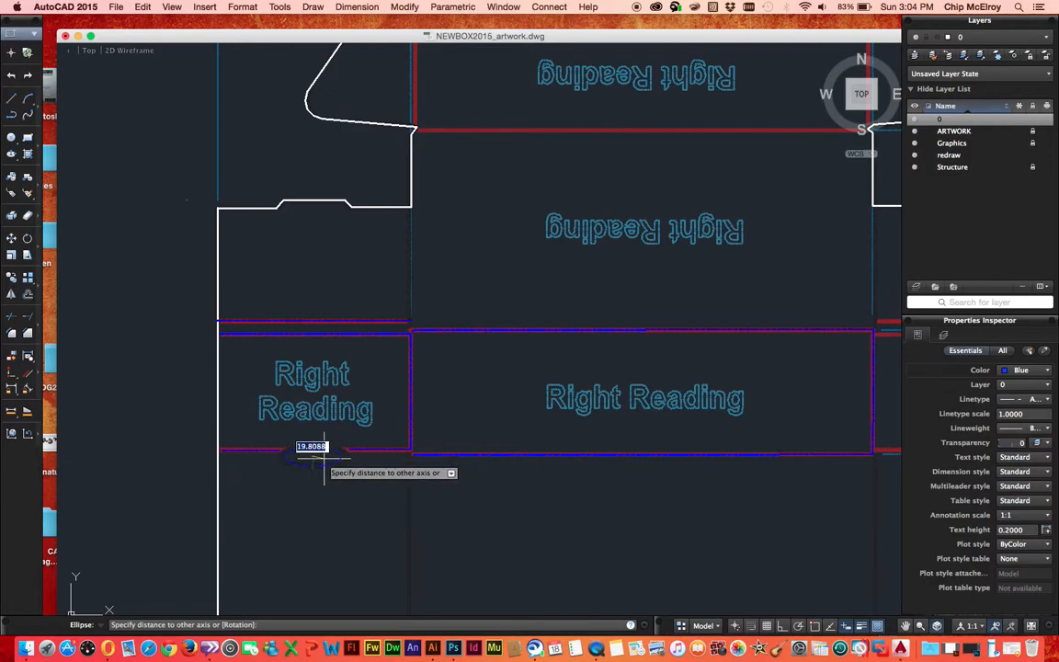
left_click(322, 454)
key("Return")
key("Escape")
Set the slot ellipse to White color, ByLayer linetype and 0.30 mm lineweight.
left_click(320, 455)
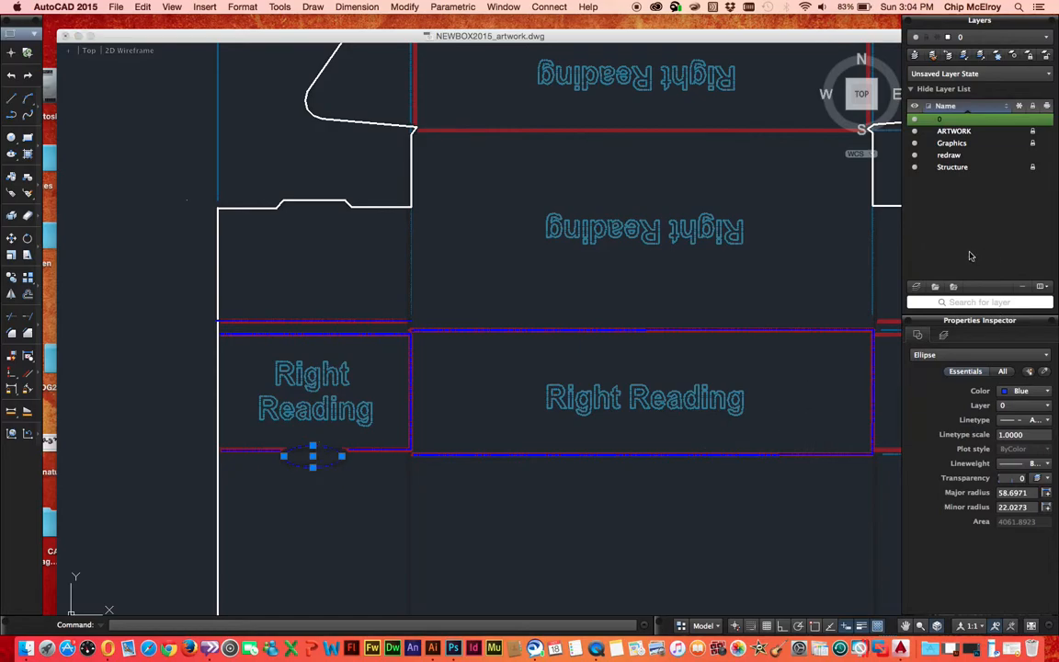
left_click(1019, 392)
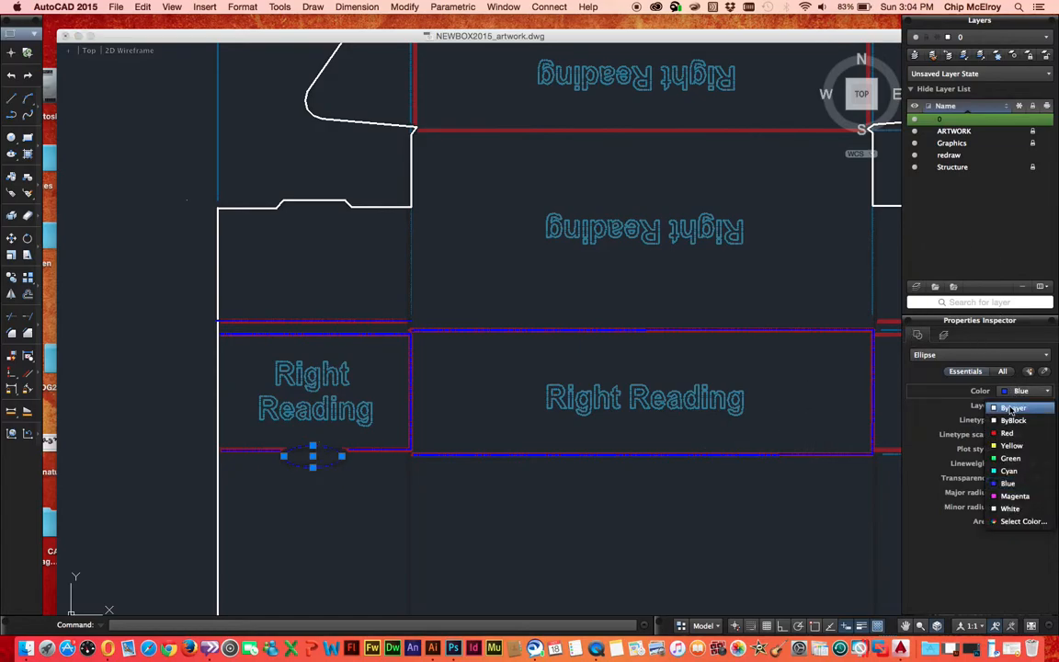
left_click(1011, 510)
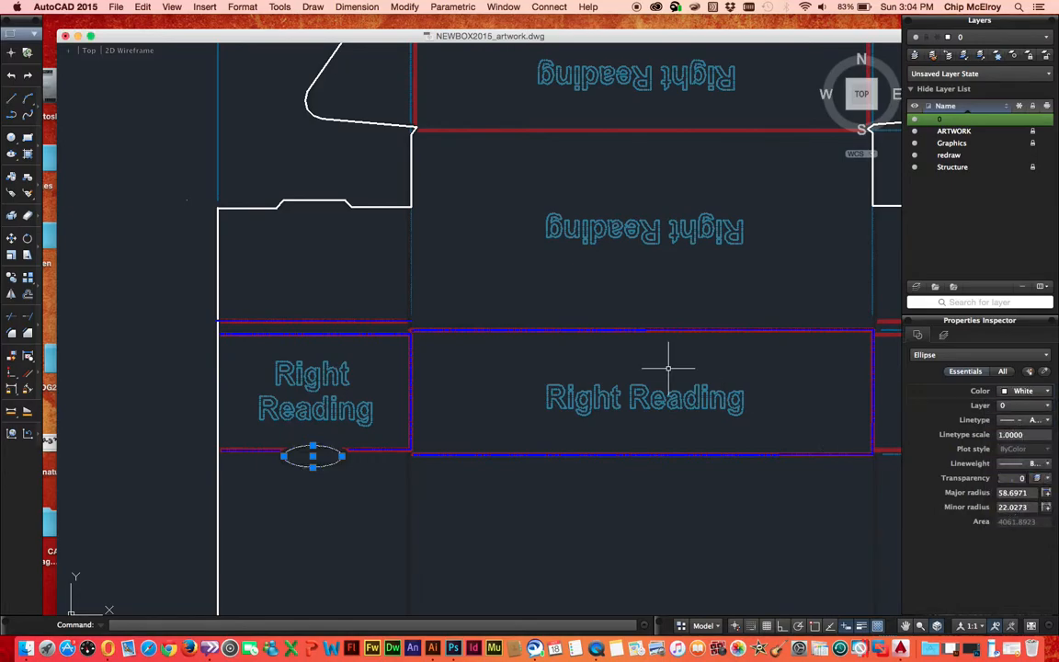
left_click(1021, 420)
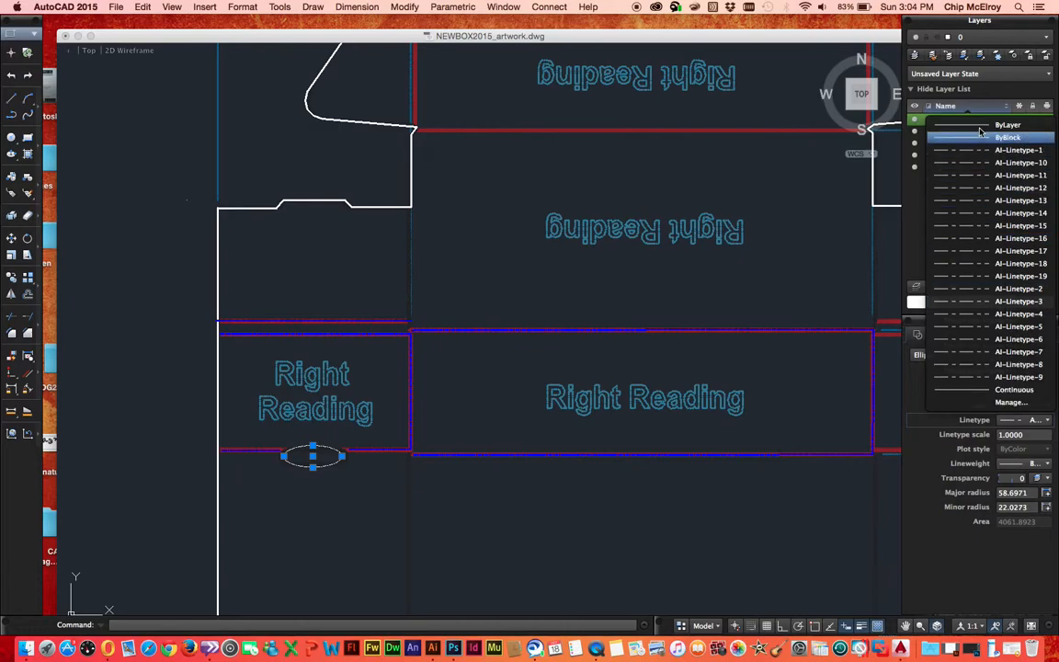
left_click(1007, 125)
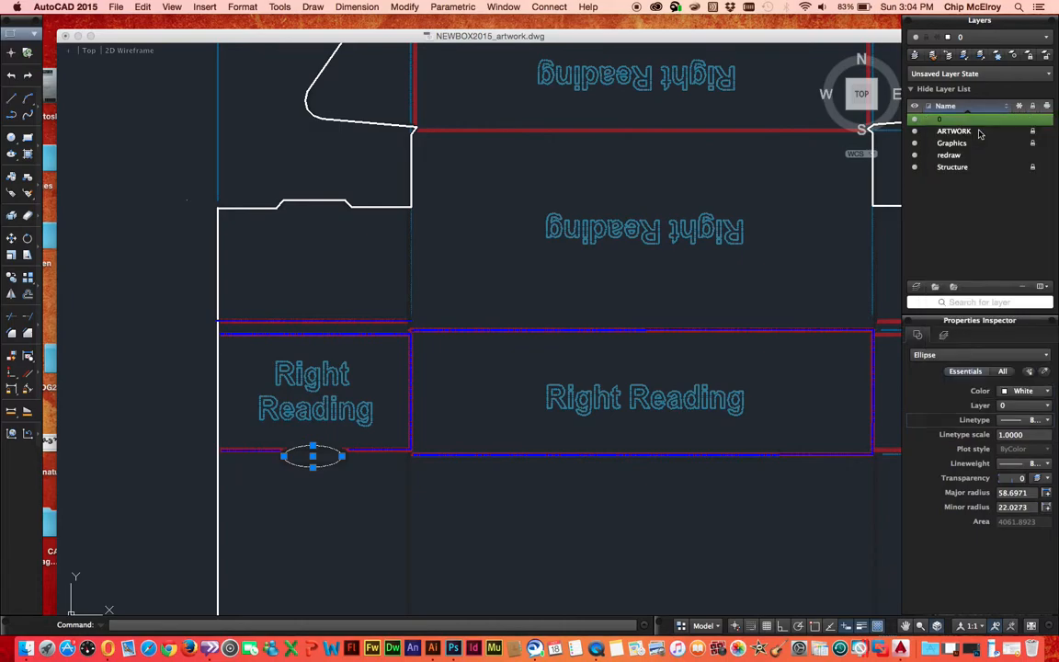
left_click(1019, 467)
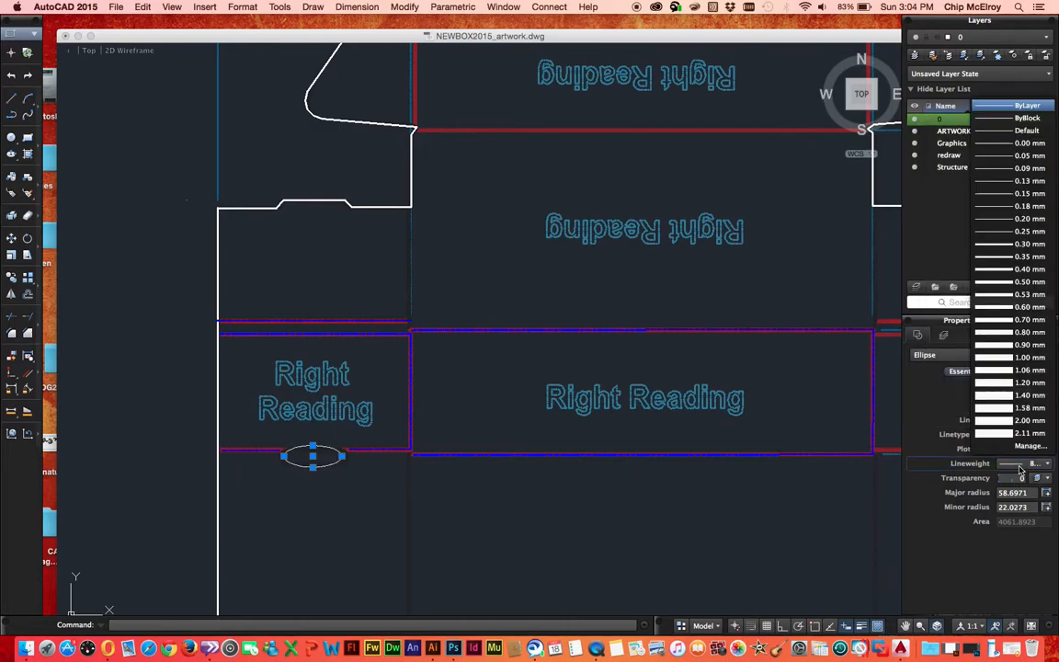
left_click(1025, 244)
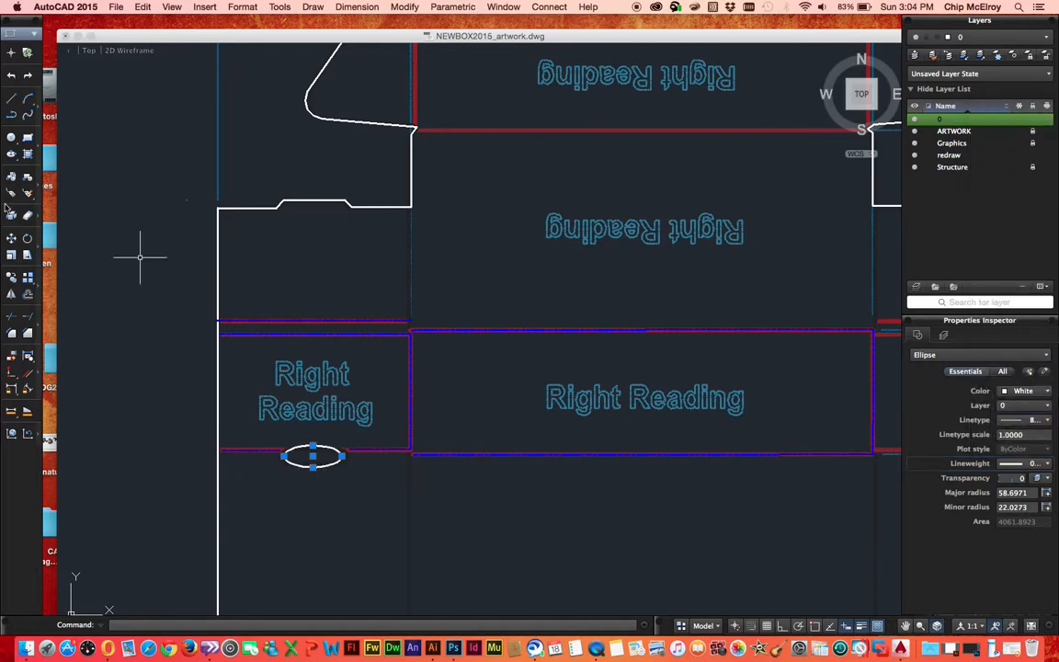
Hide the Structure, Graphics and ARTWORK layers to leave only the redrawn box lines on display.
left_click(12, 54)
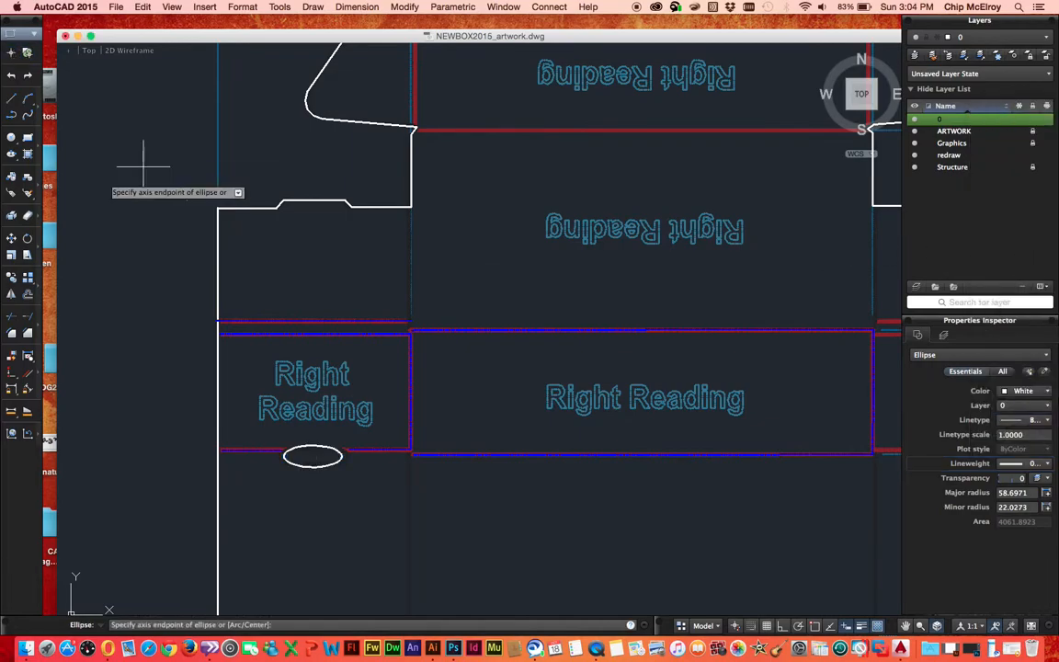
key("super+minus")
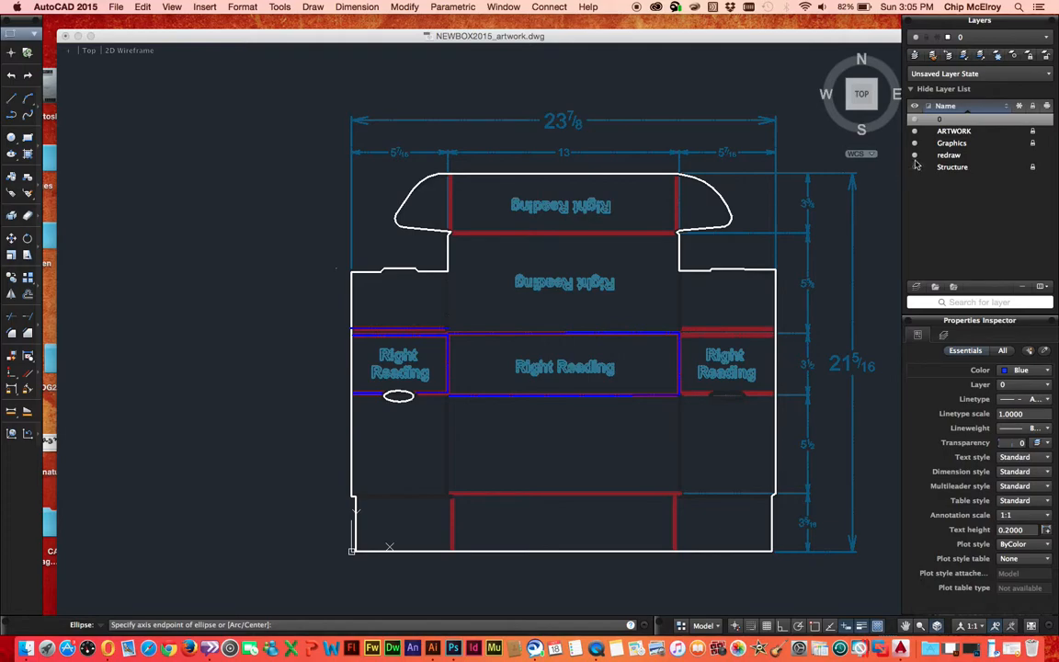
left_click(915, 167)
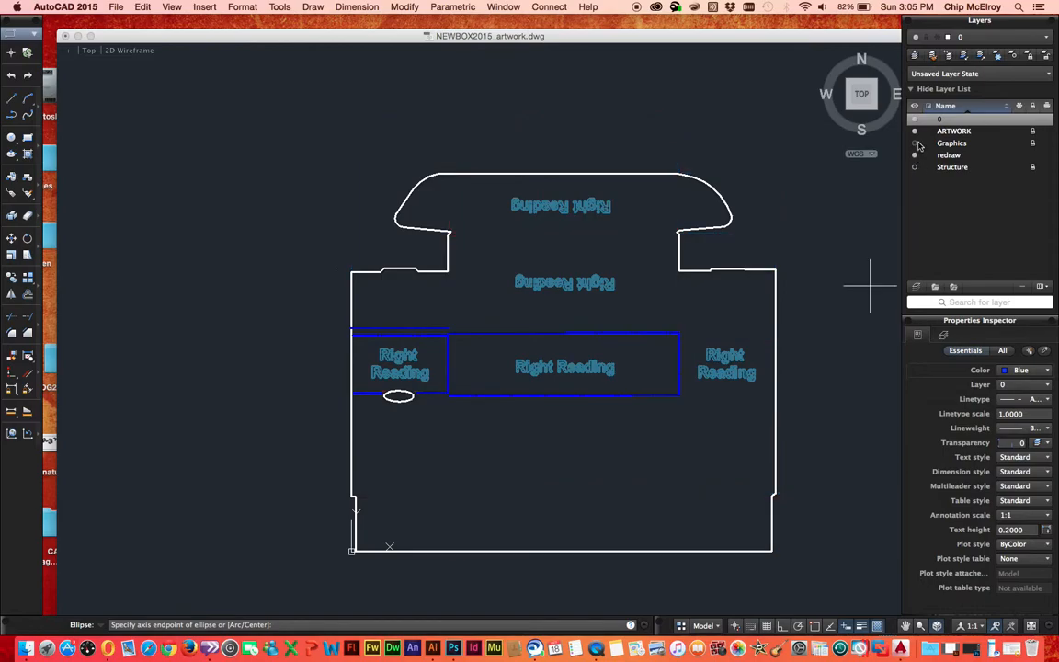
left_click(915, 132)
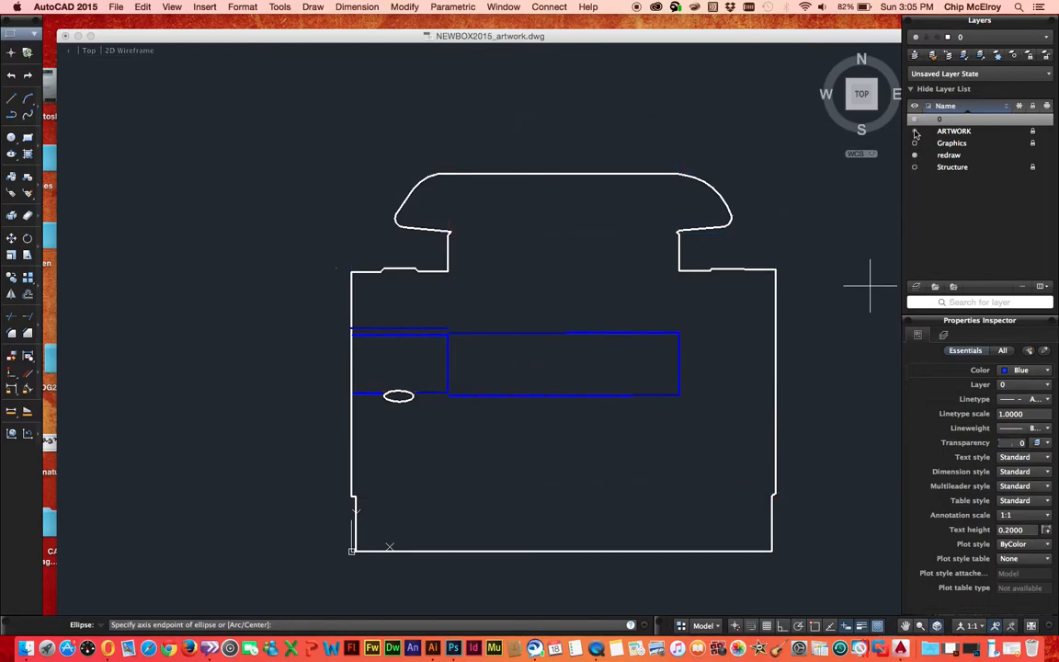
Save the drawing to the Desktop as NEWBOX2015_redraw in AutoCAD 2013 Drawing format.
left_click(116, 7)
left_click(139, 145)
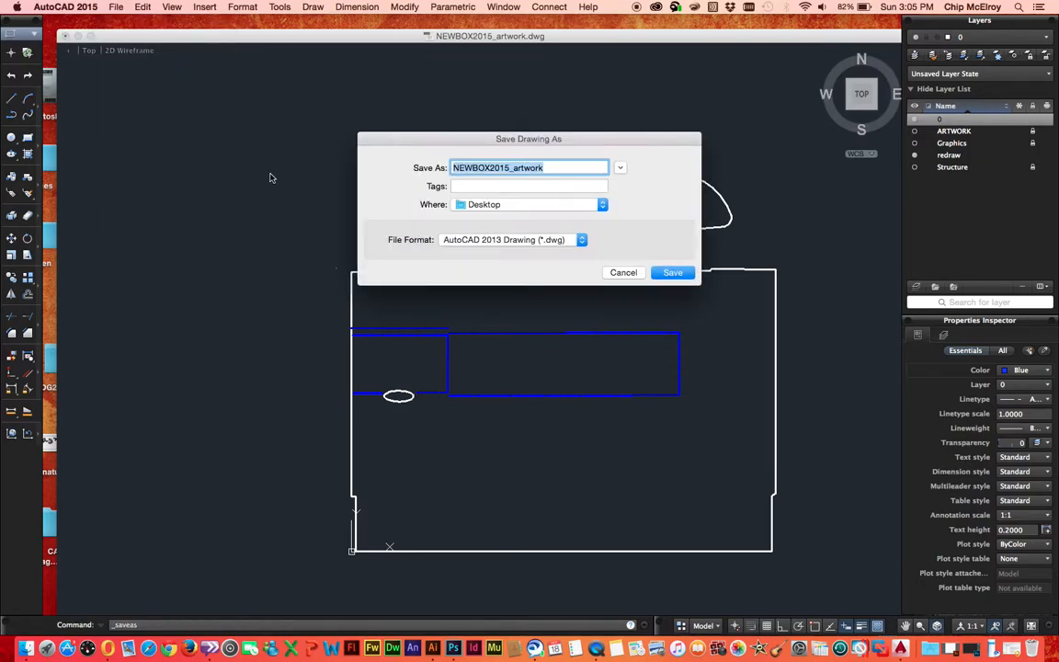
left_click_drag(552, 167, 516, 167)
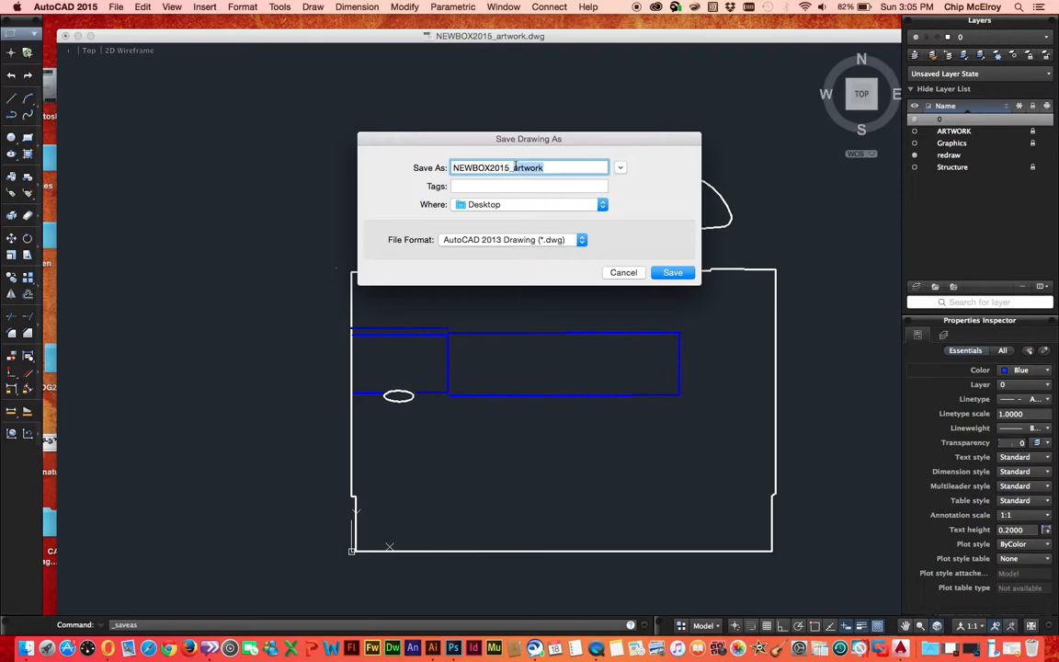
type("red")
type("r")
key("BackSpace")
type("raw")
left_click(673, 272)
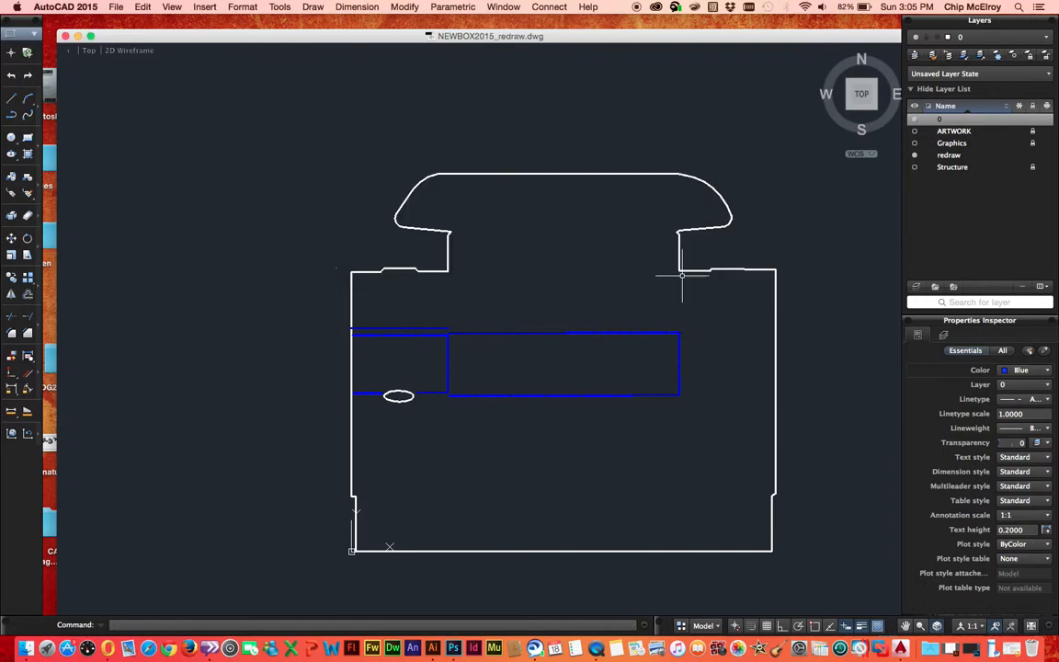
Minimize the drawing, preview NEWBOX2015_redraw.dwg on the Finder desktop, and return to the drawing in AutoCAD.
left_click(78, 36)
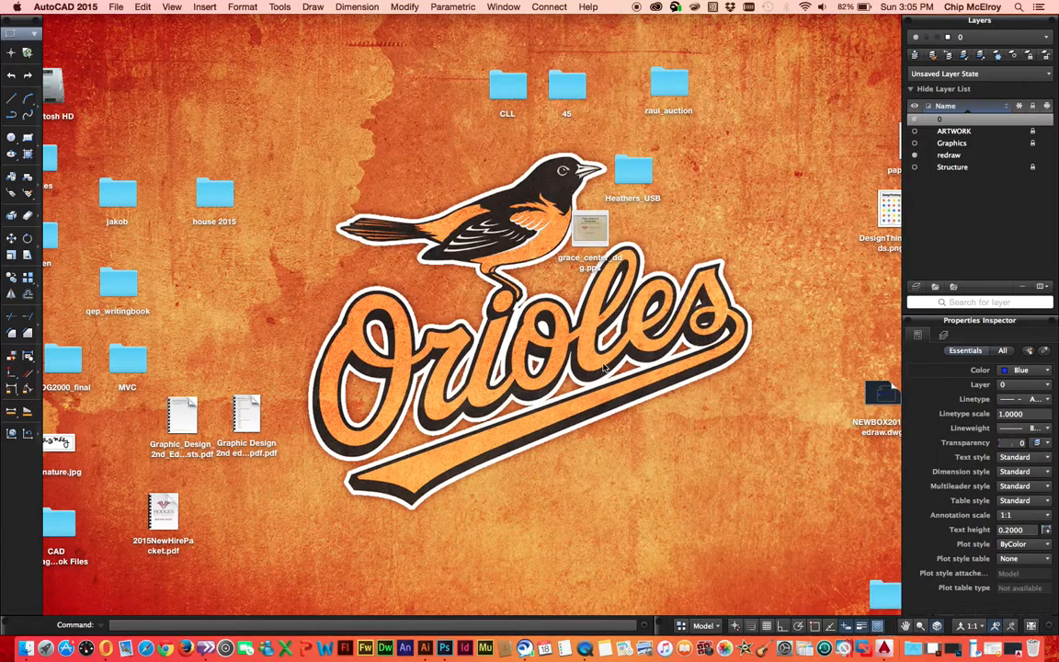
left_click(614, 368)
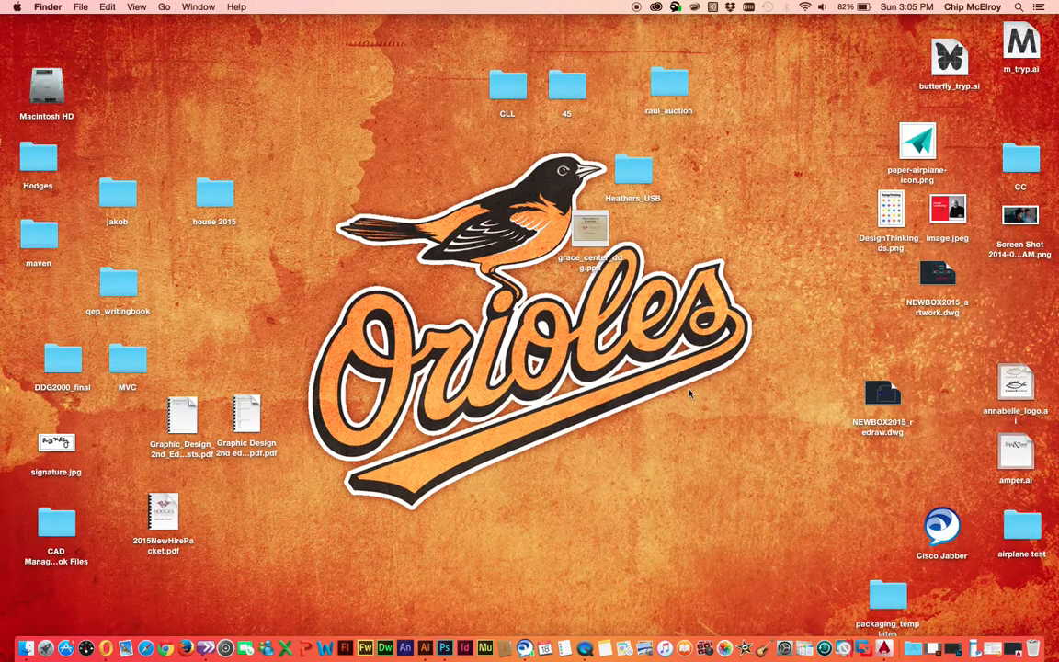
left_click(879, 397)
key("space")
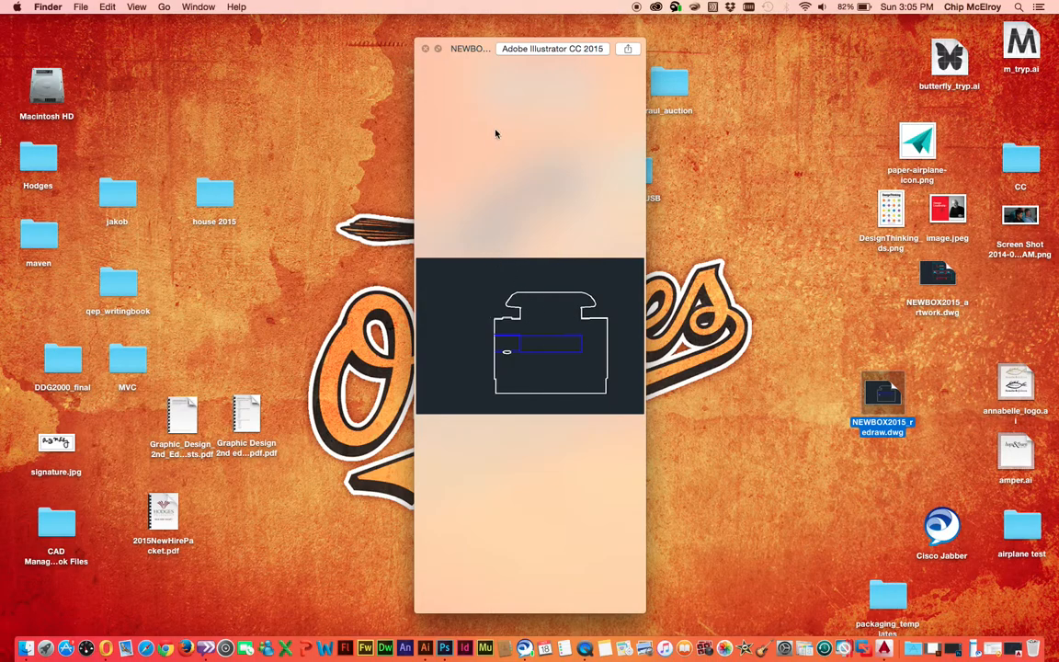
left_click(426, 50)
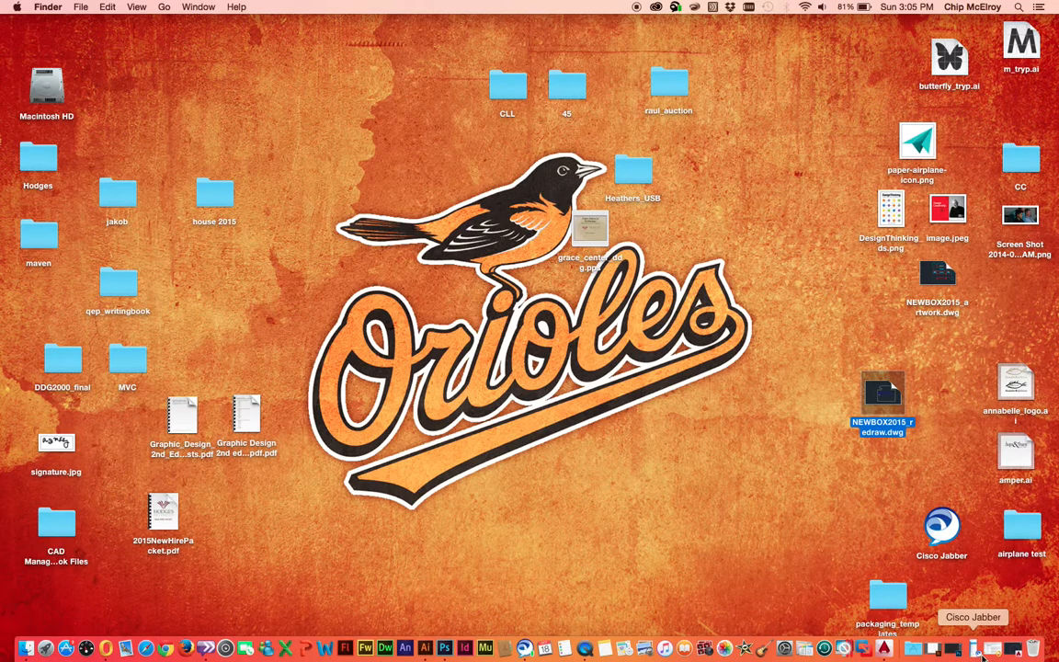
left_click(994, 650)
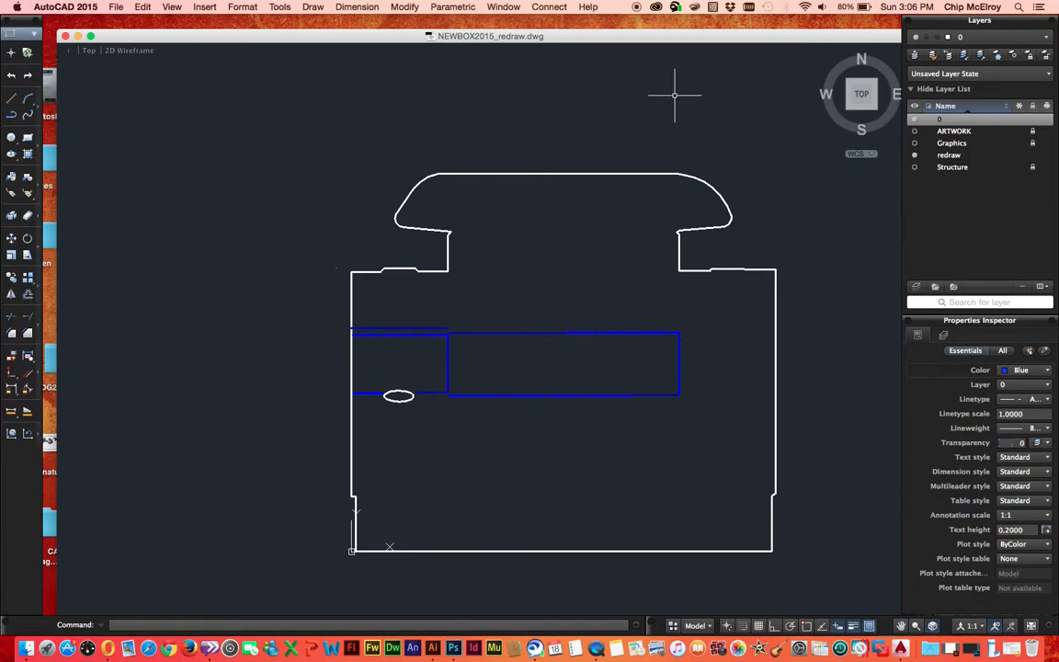
scroll(675, 94, "up", 5)
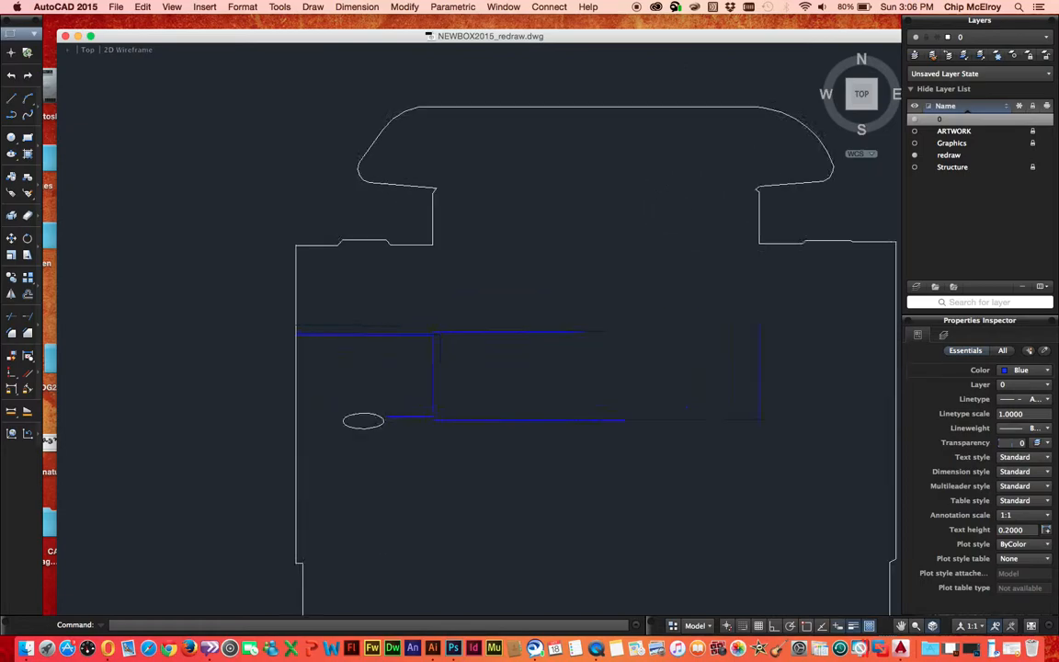
scroll(668, 89, "up", 5)
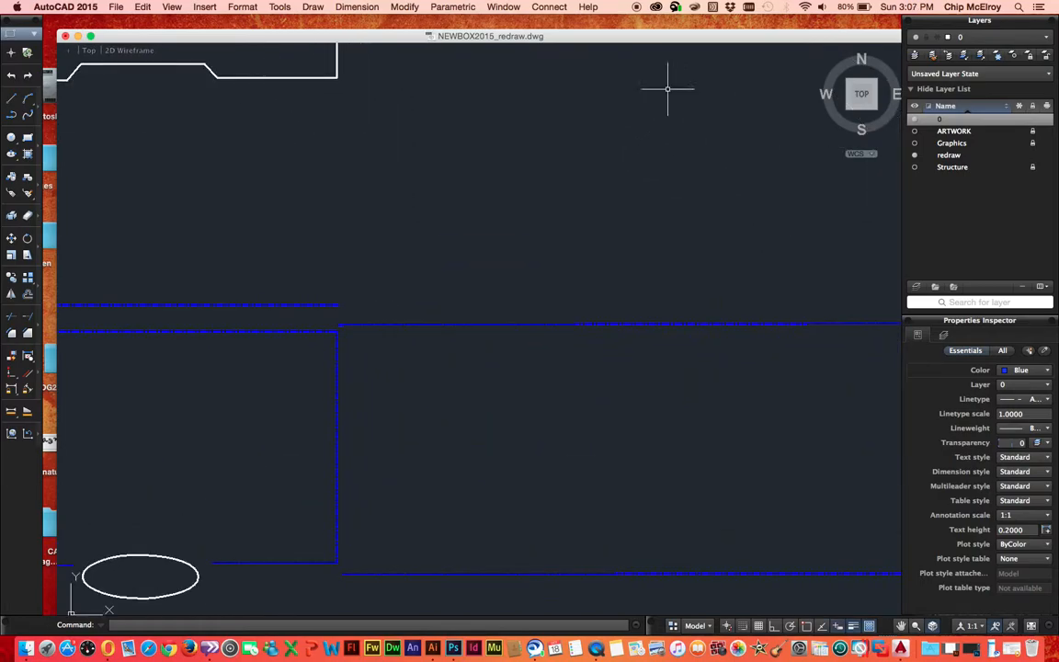